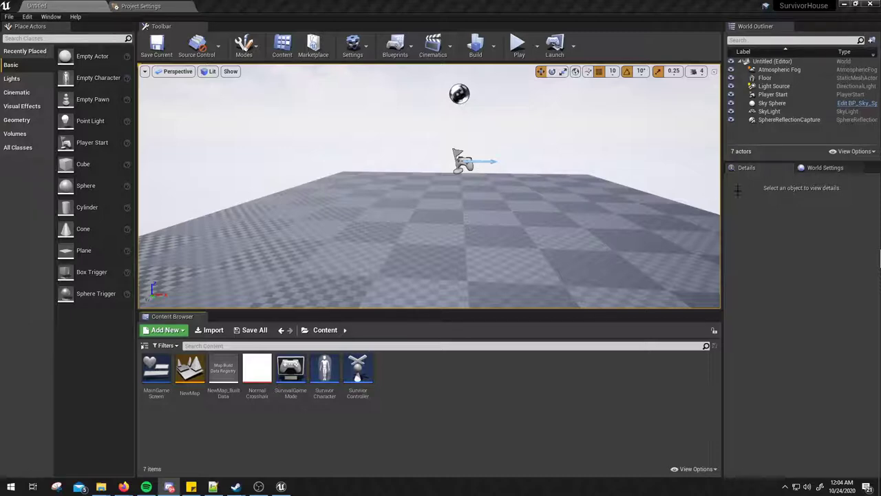
- Play-test the current level, then open NewMap, play it briefly and return to editing
key("alt+p")
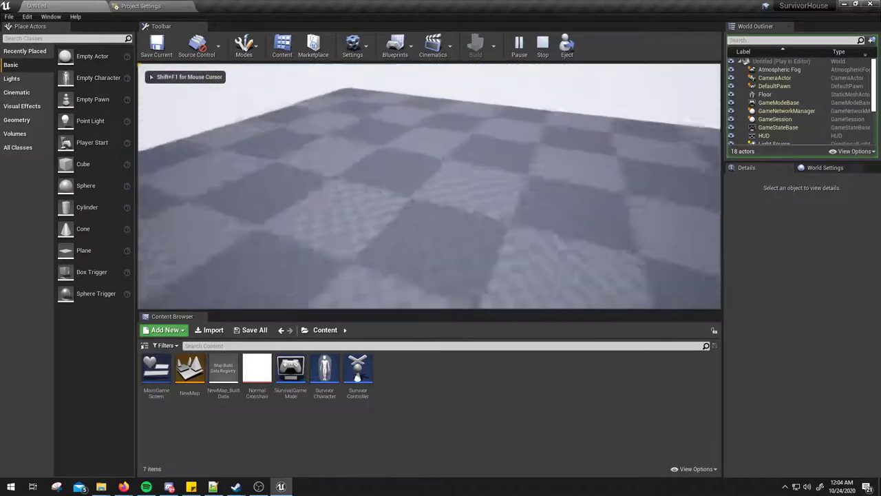
key("Escape")
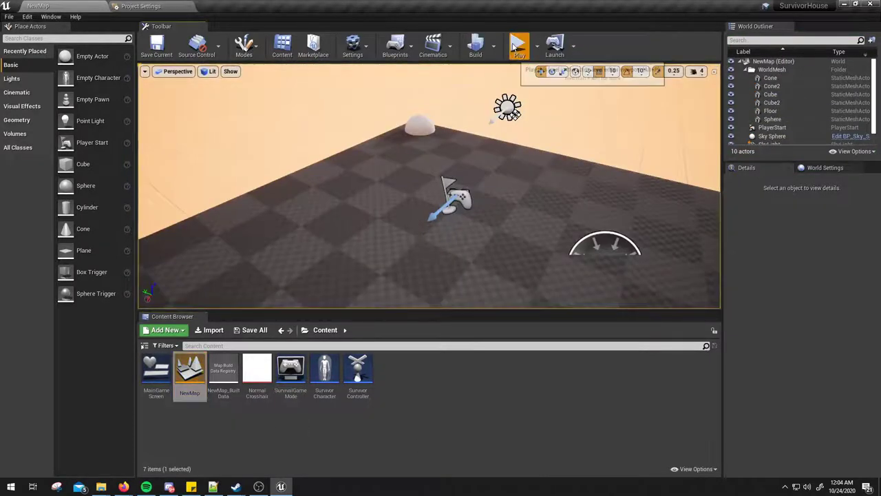
left_click(519, 44)
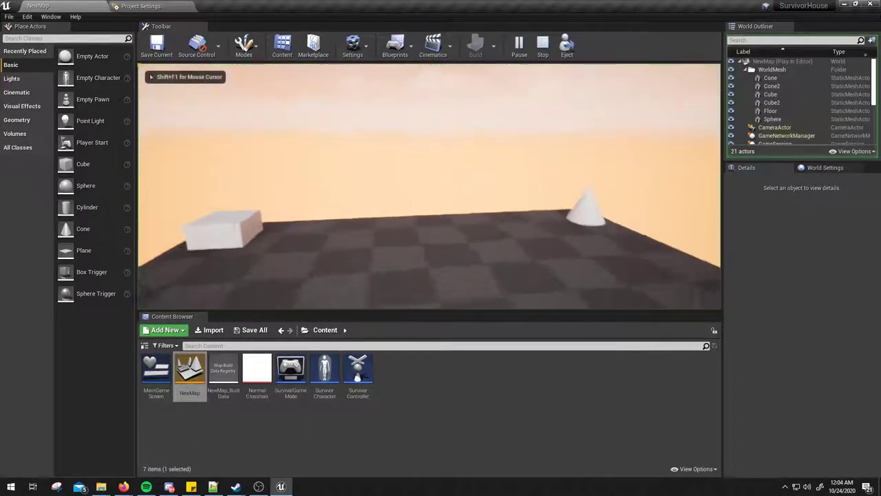
key("w")
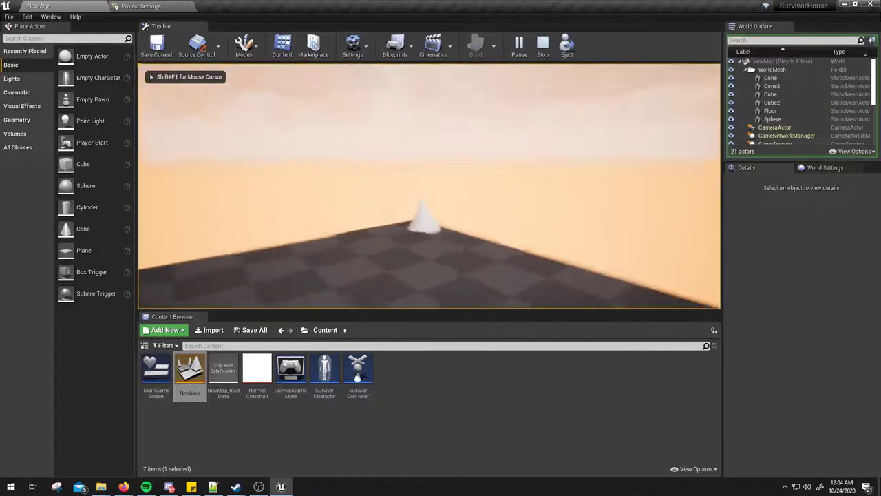
key("s")
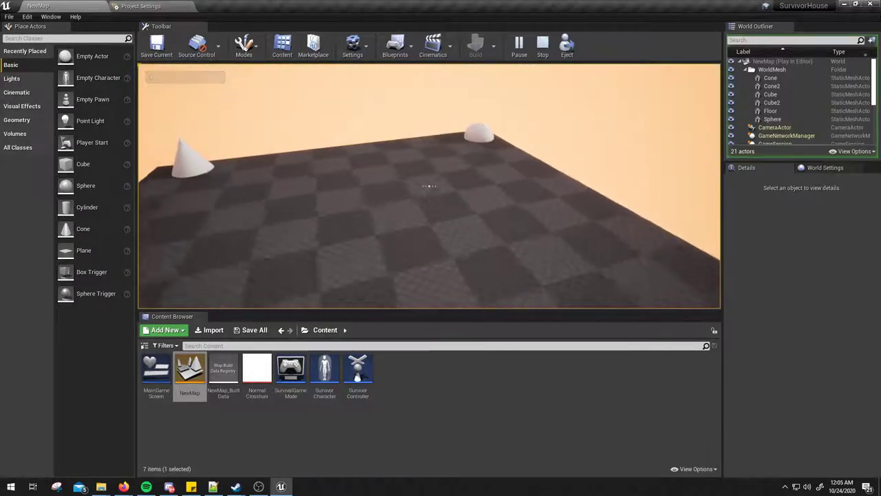
key("Escape")
right_click_drag(454, 206, 386, 206)
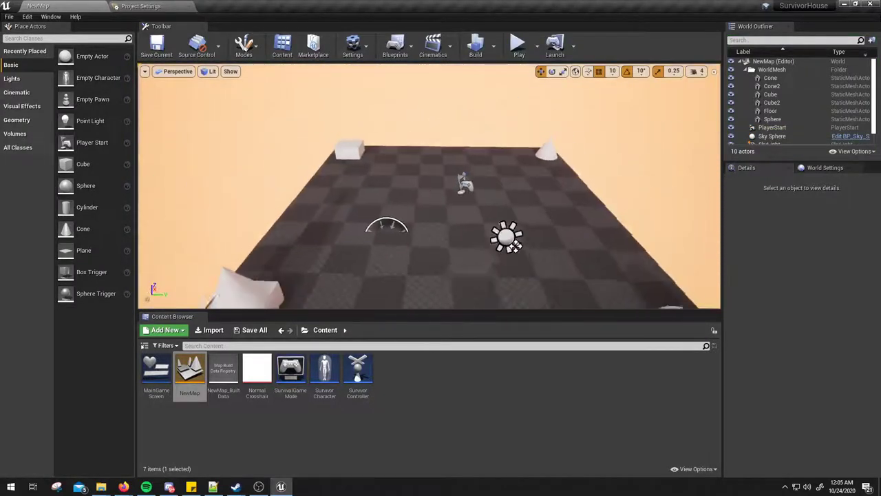
mouse_move(430, 186)
right_mouse_down()
mouse_move(386, 186)
mouse_move(399, 186)
right_mouse_up()
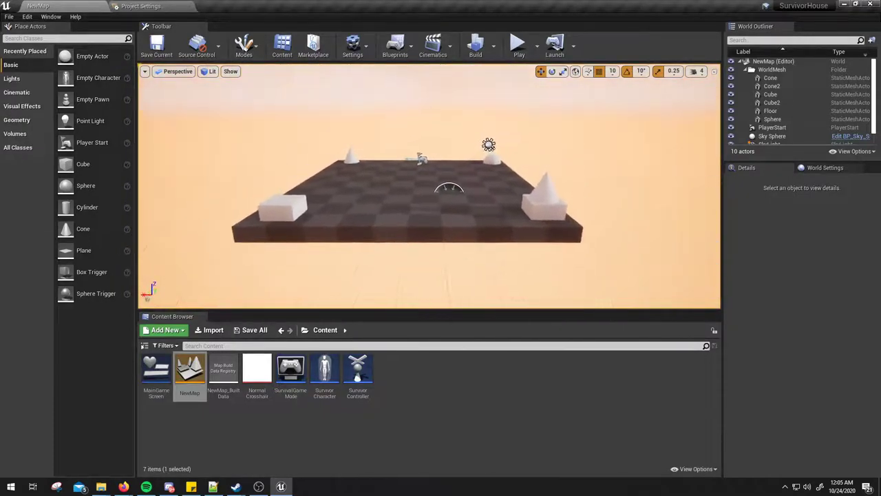
right_click_drag(619, 216, 620, 216)
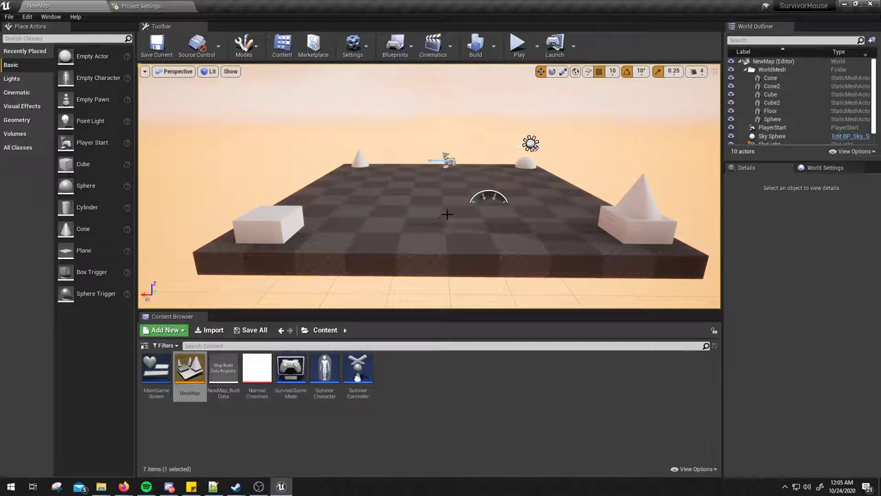
left_click(449, 160)
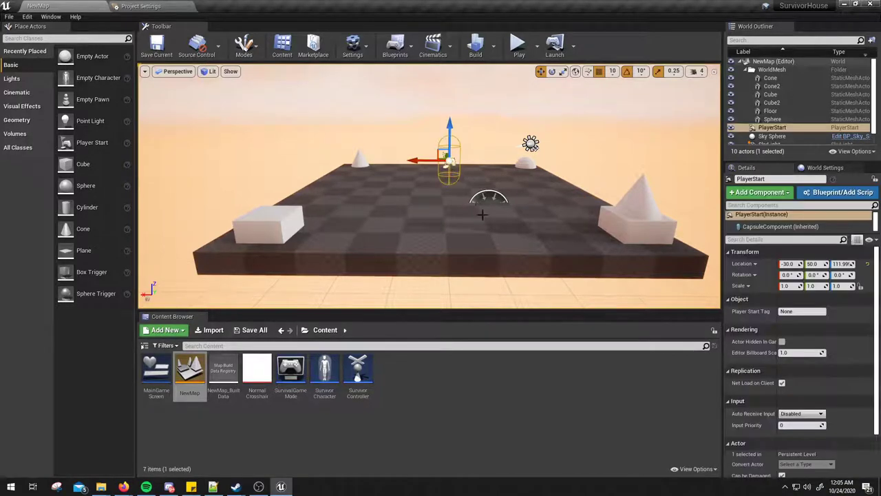
mouse_move(448, 161)
left_mouse_down("alt")
mouse_move(372, 162)
mouse_move(344, 186)
mouse_move(303, 187)
mouse_move(446, 226)
mouse_move(310, 227)
mouse_move(572, 213)
left_mouse_up("alt")
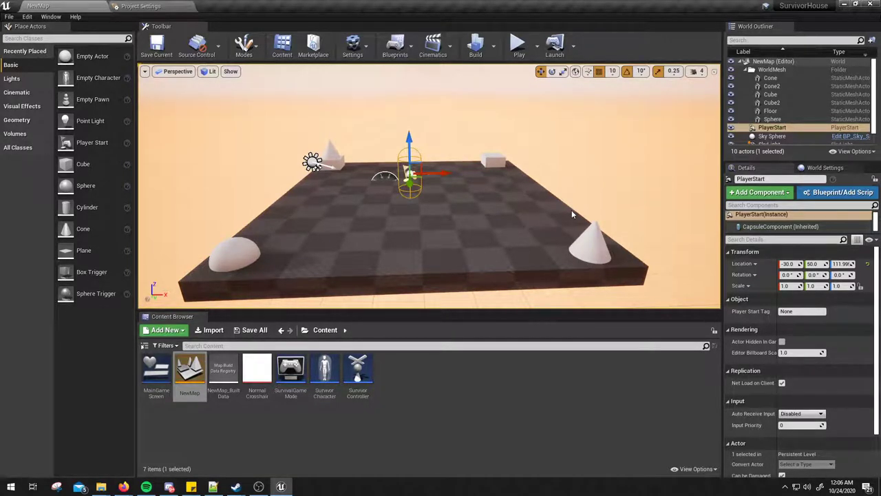
left_click_drag(572, 214, 572, 193, "alt")
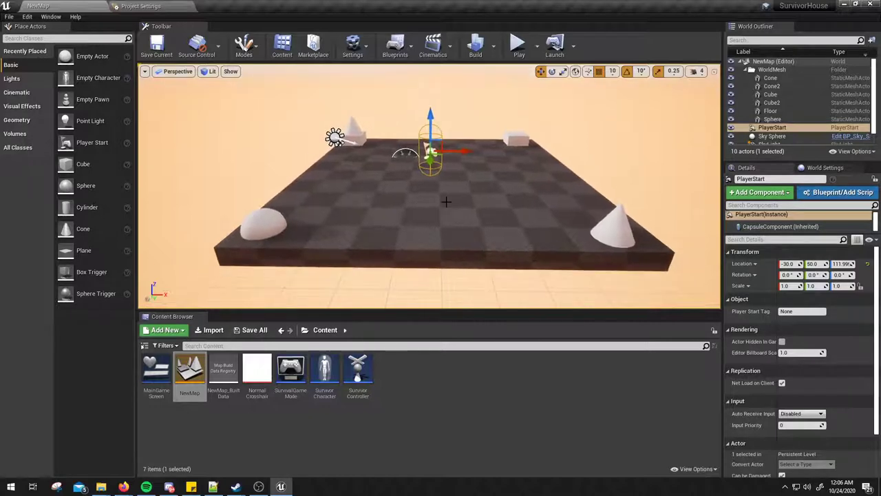
left_click(400, 113)
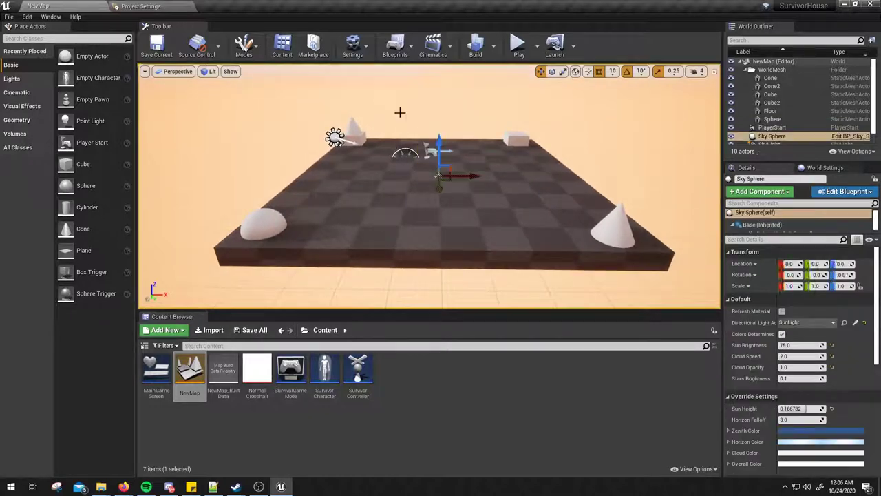
left_click(486, 138)
left_click(486, 131)
left_click(482, 136)
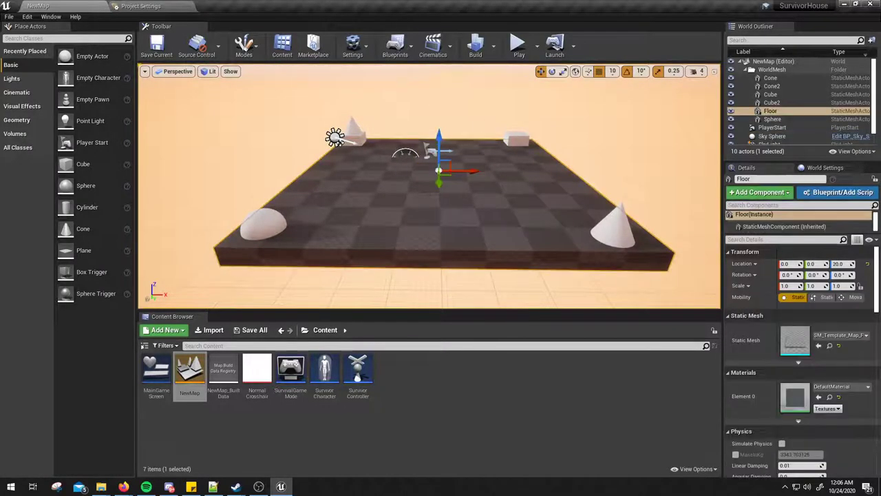
left_click(482, 136)
left_click(480, 142)
left_click(479, 129)
left_click(481, 152)
left_click(496, 142)
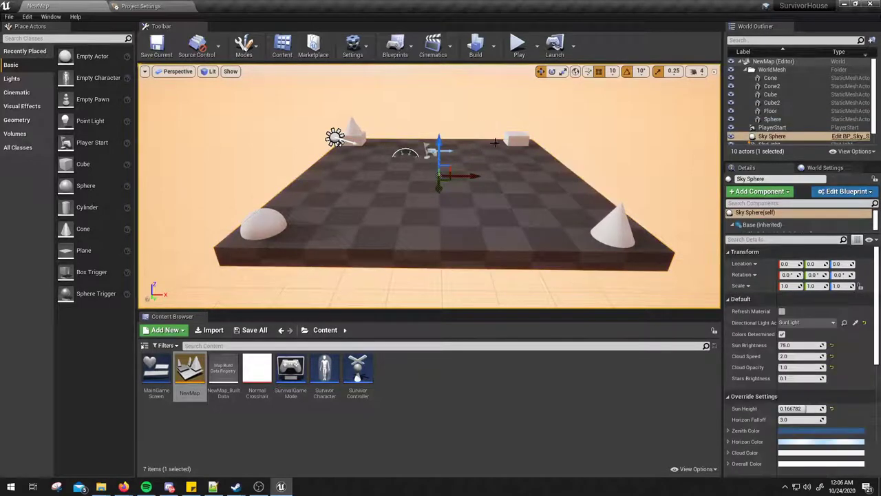
left_click(502, 141)
left_click(495, 144)
left_click(497, 138)
left_click(509, 141)
left_click(479, 142)
left_click(361, 134)
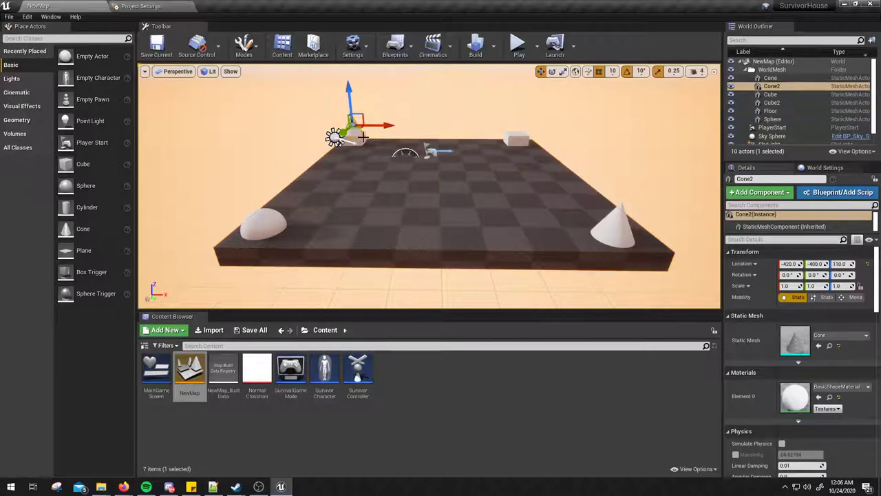
left_click(362, 136)
left_click(435, 126)
left_click(472, 149)
left_click(520, 144)
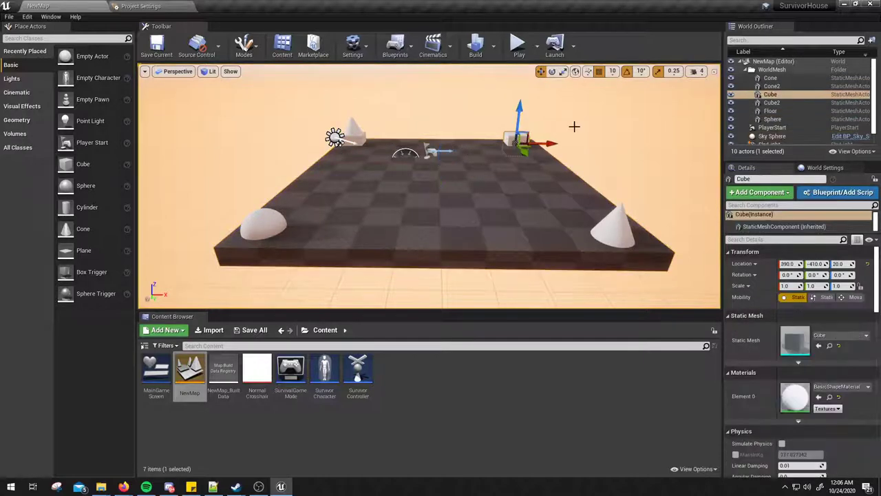
left_click(576, 126)
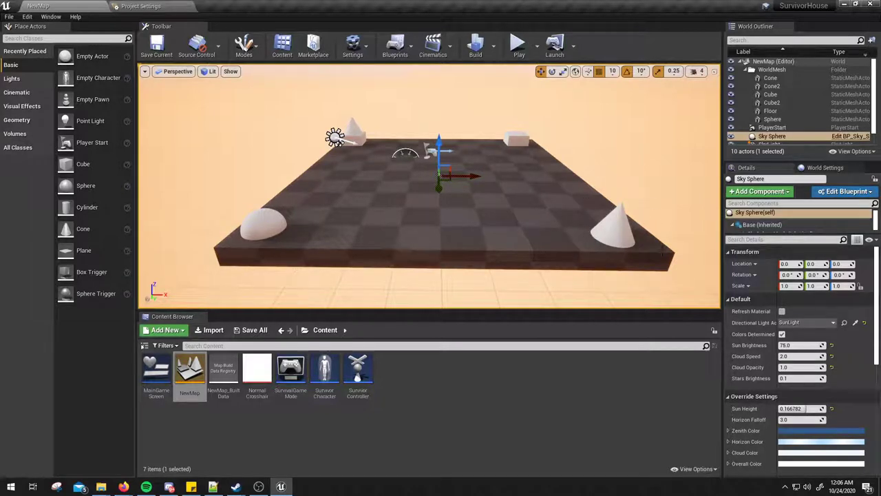
left_click(169, 486)
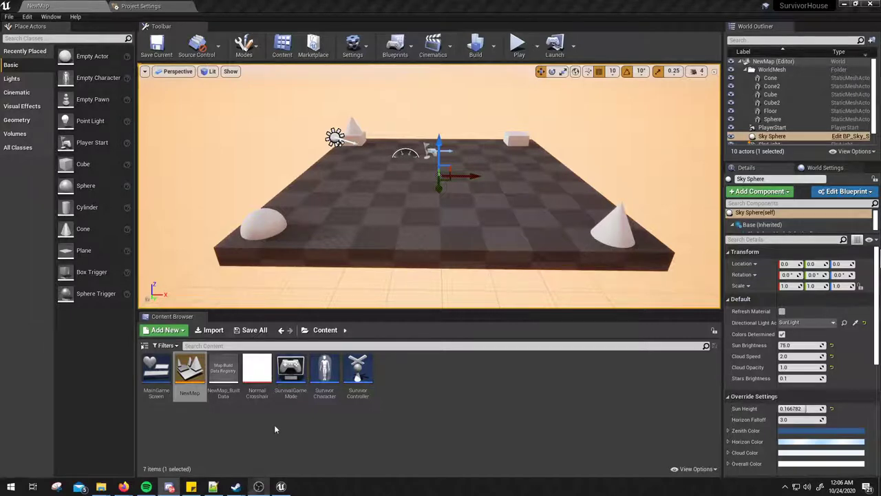
mouse_move(452, 192)
left_mouse_down()
mouse_move(495, 193)
mouse_move(400, 196)
mouse_move(413, 197)
left_mouse_up()
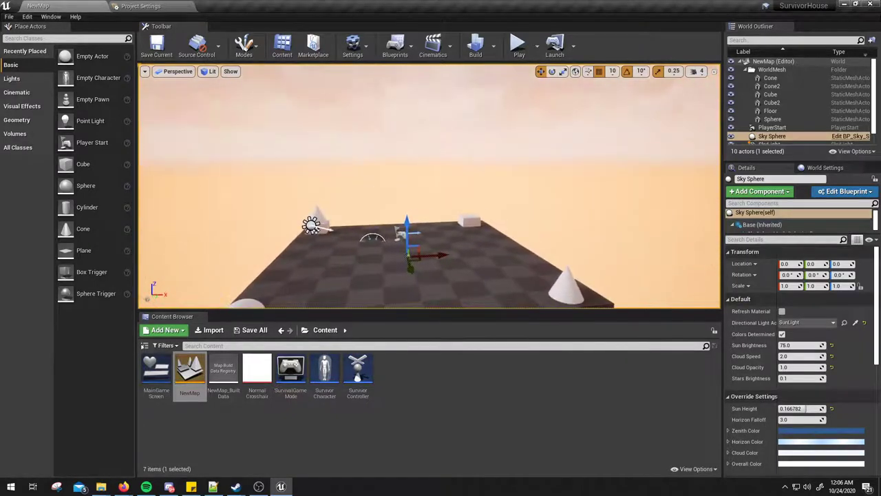
- Rotate the SunLight down below the horizon to darken the scene
left_click(505, 187)
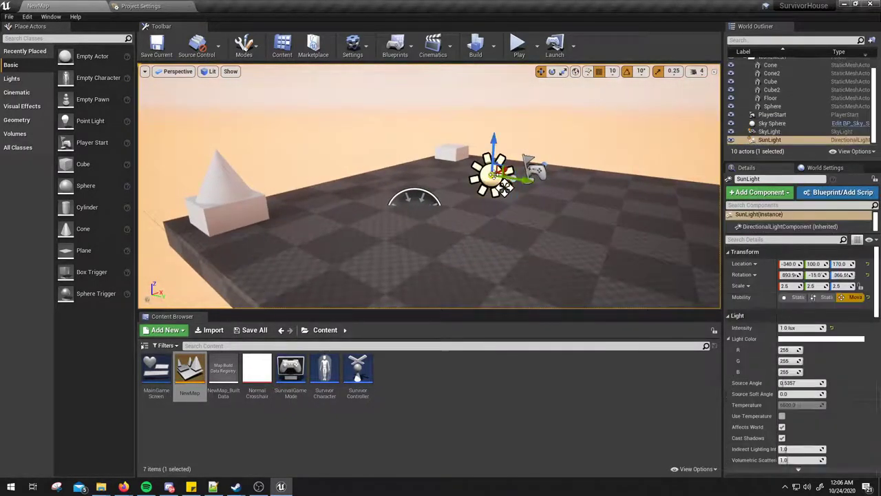
key("e")
mouse_move(504, 188)
left_mouse_down()
mouse_move(612, 117)
mouse_move(620, 132)
left_mouse_up()
- Set the SkyLight's Intensity Scale to 0
left_click(783, 133)
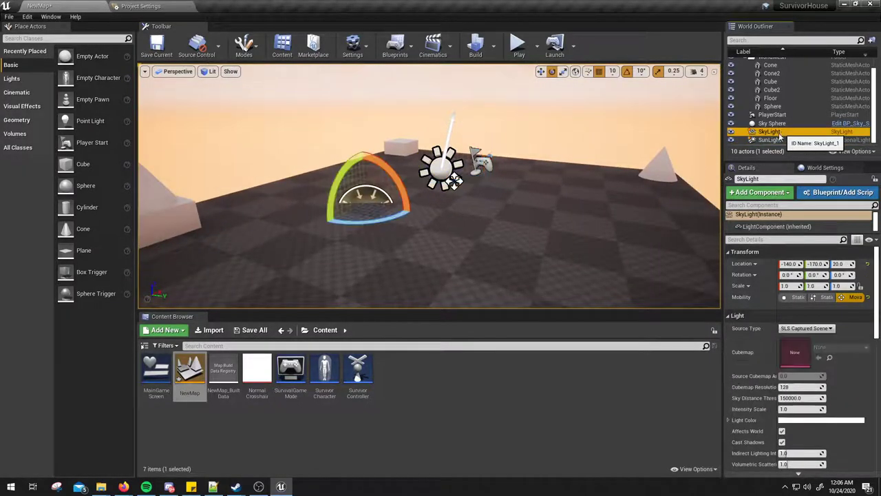
scroll(840, 400, "down", 2)
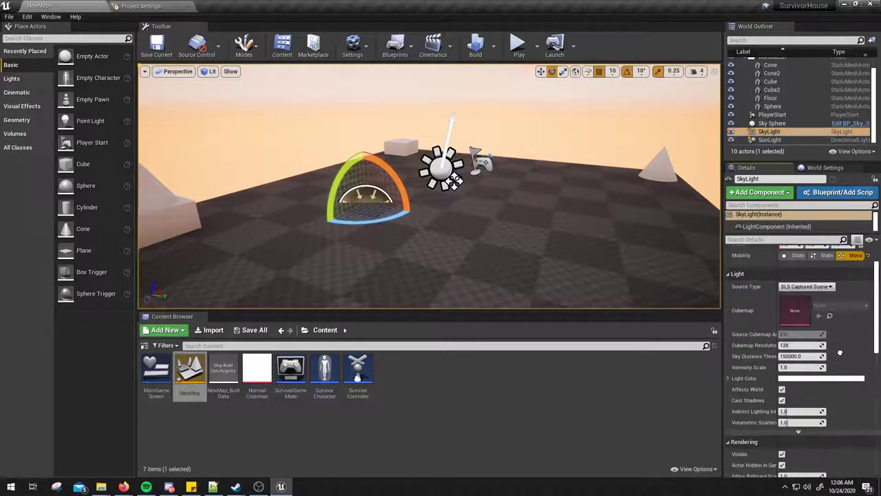
mouse_move(441, 241)
right_mouse_down()
mouse_move(441, 172)
mouse_move(441, 227)
mouse_move(482, 227)
right_mouse_up()
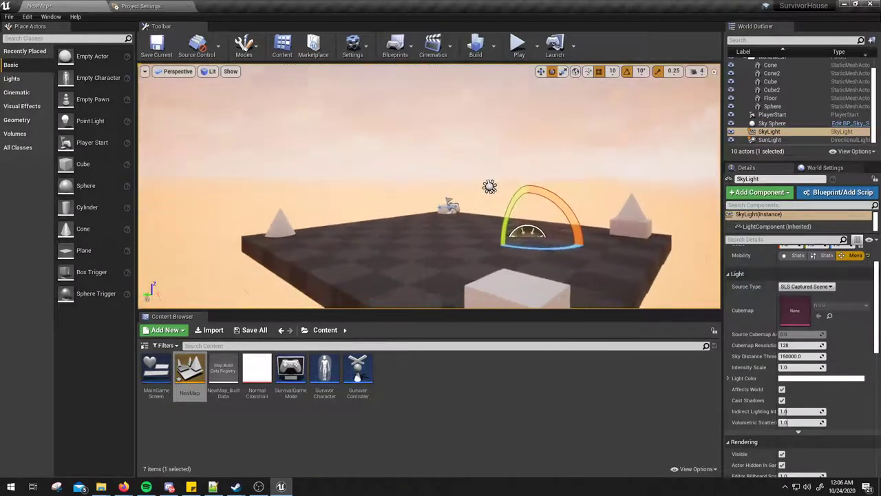
left_click(793, 367)
type("0")
key("Return")
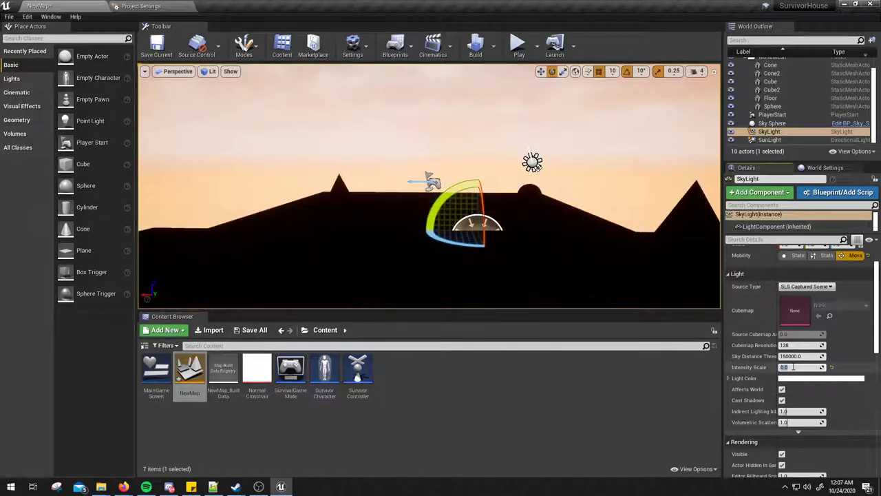
- Refresh the Sky Sphere material so the sky turns dark purple
right_click_drag(440, 207, 482, 207)
right_click_drag(515, 157, 476, 158)
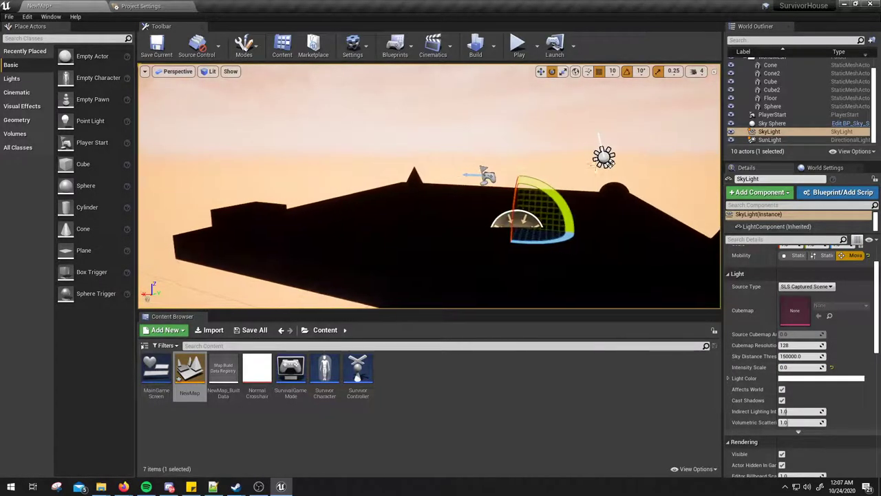
left_click(606, 157)
left_click(771, 124)
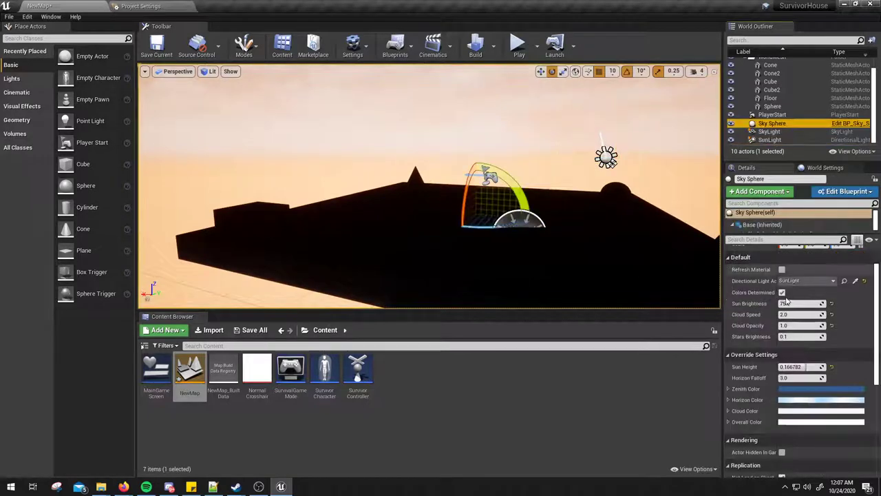
left_click(782, 269)
right_click_drag(560, 177, 620, 159)
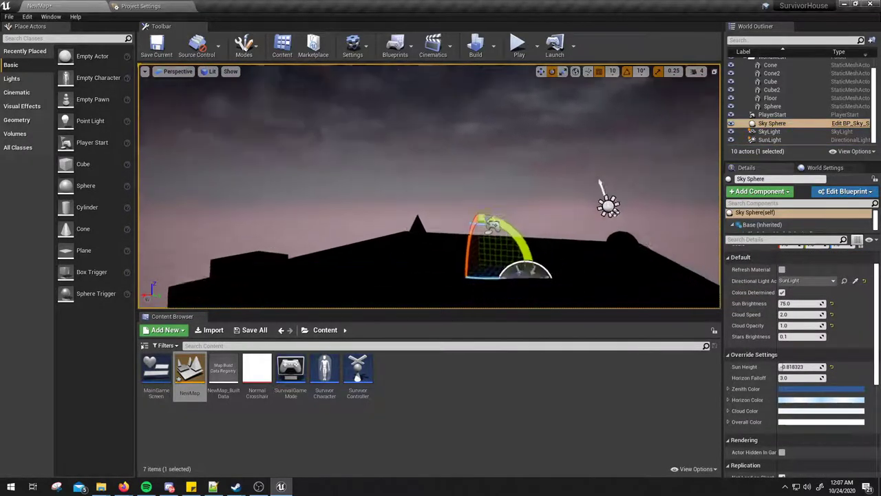
mouse_move(475, 157)
right_mouse_down()
mouse_move(475, 179)
mouse_move(447, 172)
mouse_move(592, 86)
right_mouse_up()
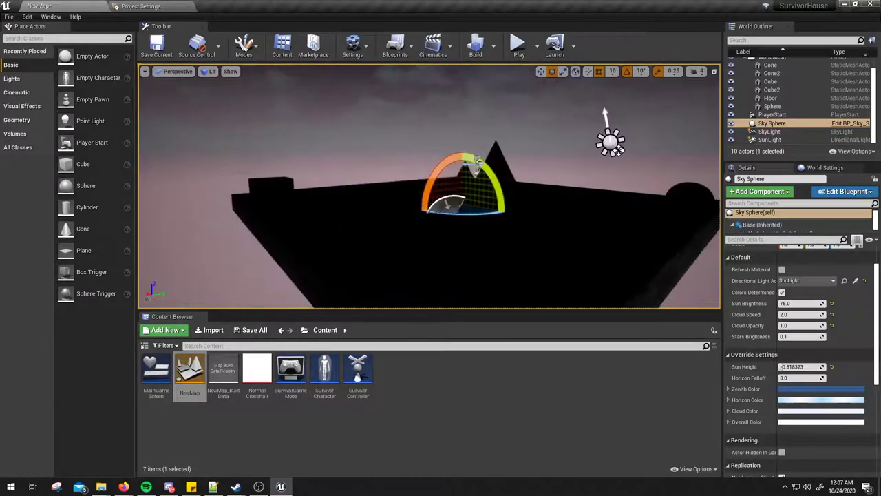
left_click(493, 45)
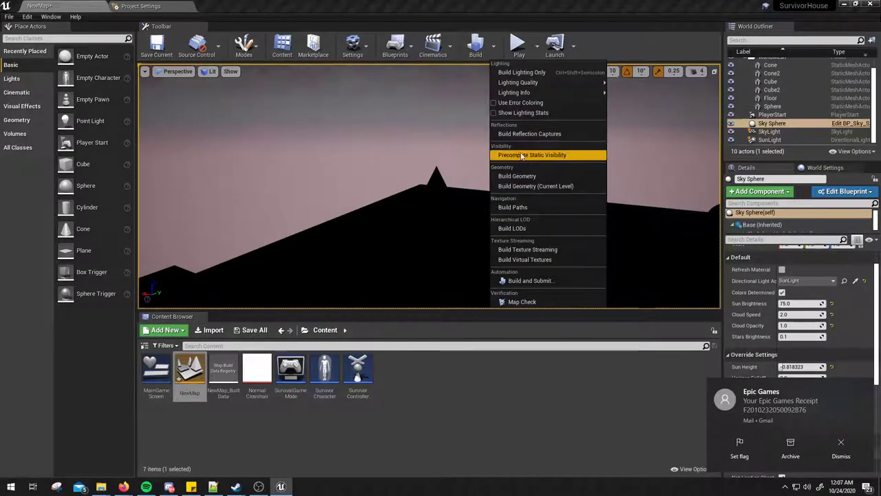
mouse_move(528, 93)
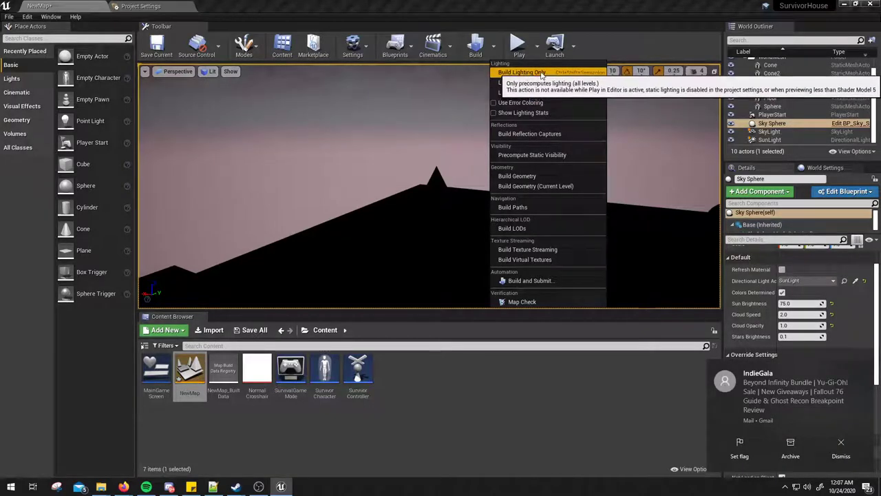
left_click(524, 144)
mouse_move(523, 144)
right_mouse_down()
mouse_move(531, 207)
mouse_move(482, 179)
mouse_move(541, 147)
right_mouse_up()
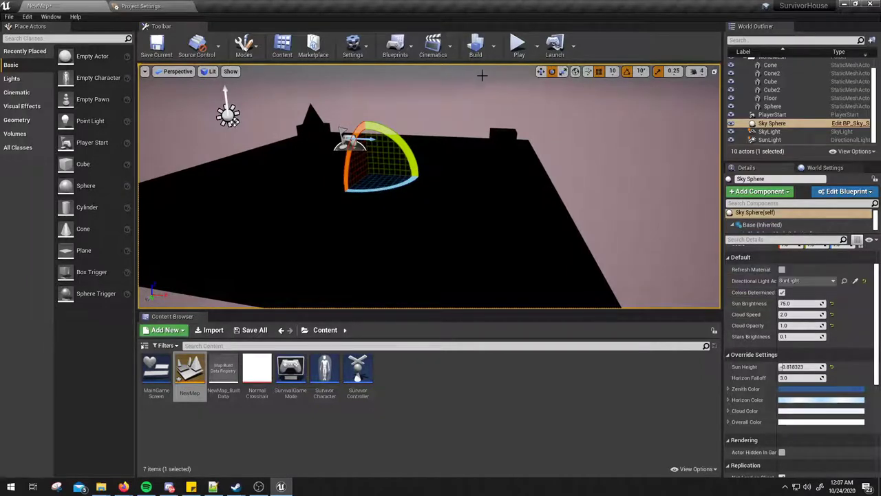
- Tilt the SunLight down so the checkered floor, cones, cube and sphere are lit
right_click_drag(510, 179, 469, 180)
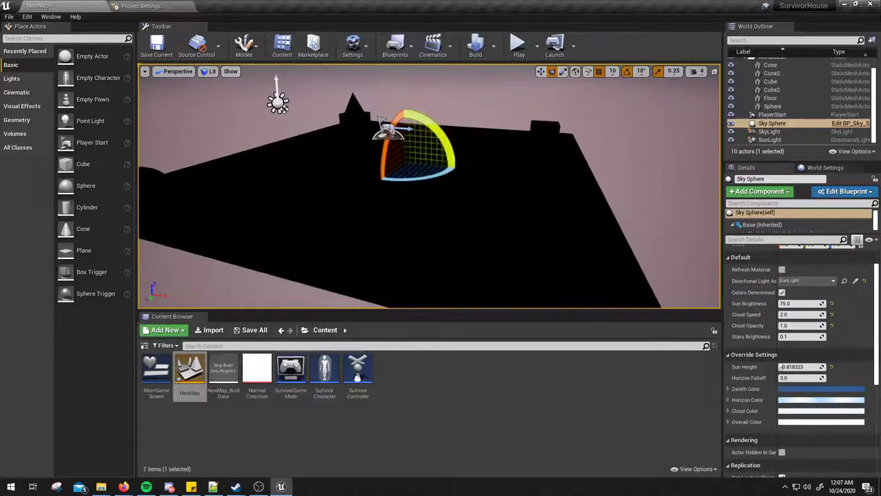
left_click(469, 207)
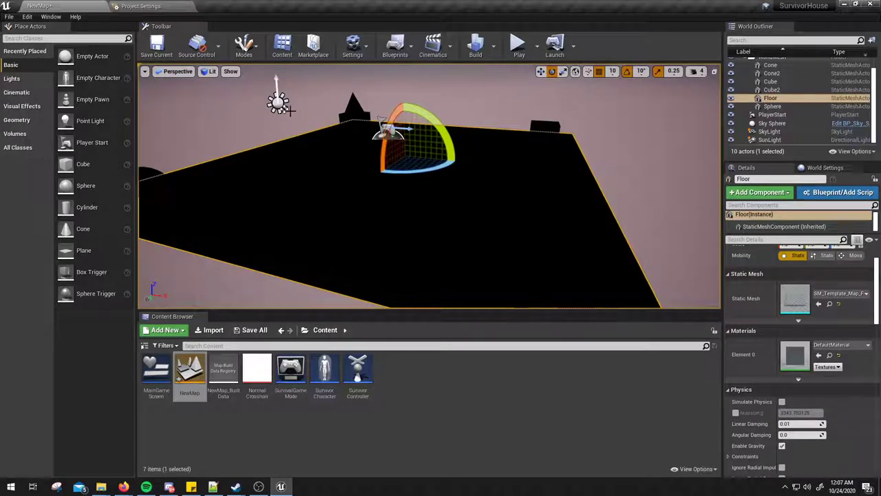
left_click(279, 102)
left_click_drag(320, 138, 501, 101)
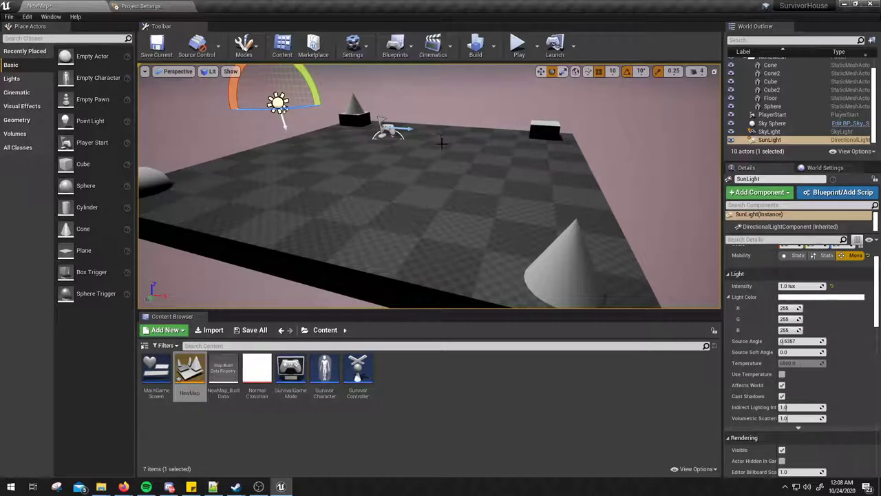
left_click_drag(436, 132, 434, 180)
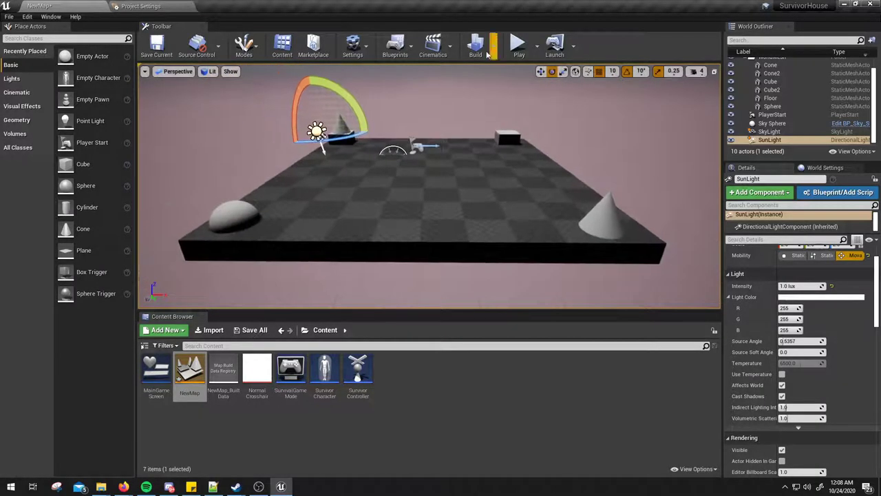
left_click(518, 45)
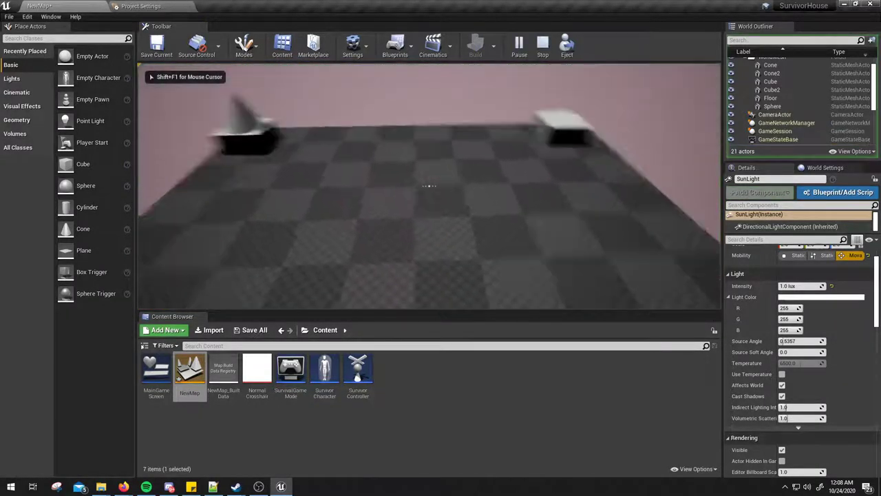
key("w")
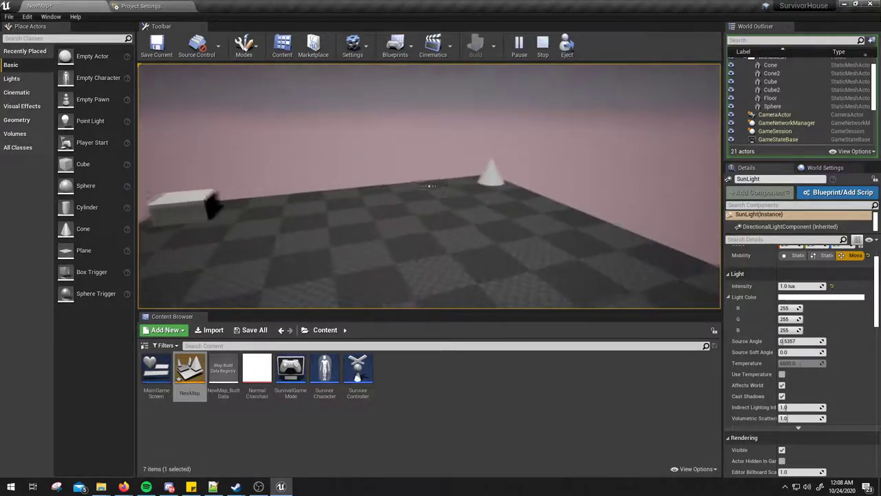
key("Escape")
mouse_move(559, 264)
right_mouse_down()
mouse_move(475, 260)
mouse_move(501, 198)
right_mouse_up()
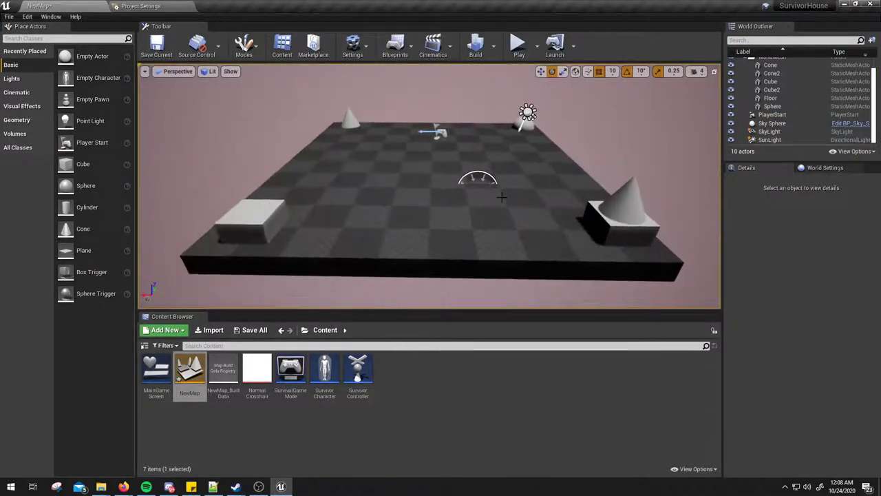
left_click(213, 487)
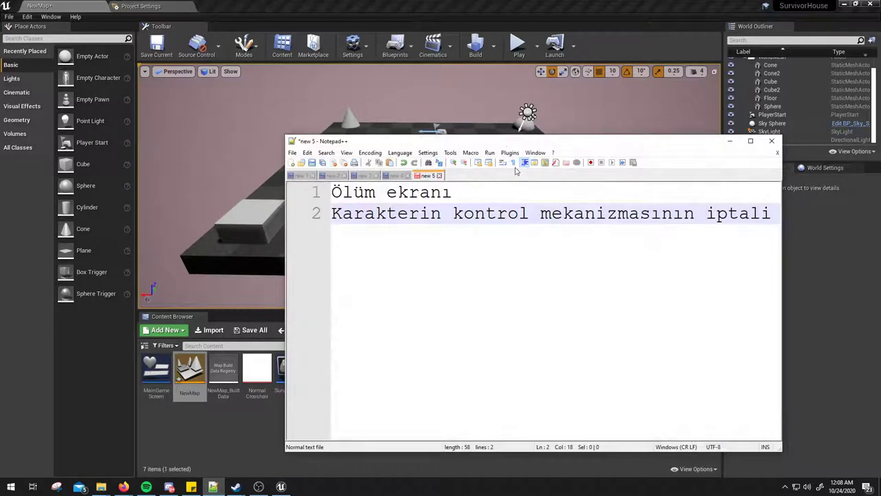
left_click_drag(510, 144, 471, 143)
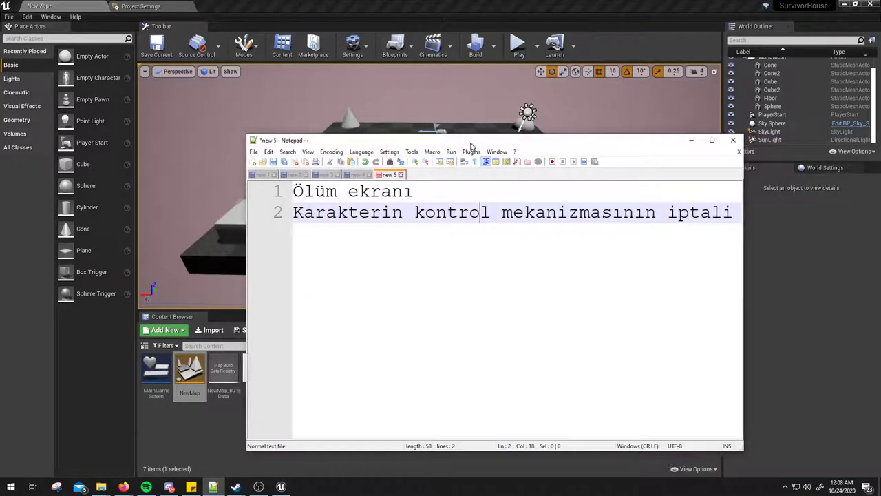
left_click(423, 195)
left_click(734, 211)
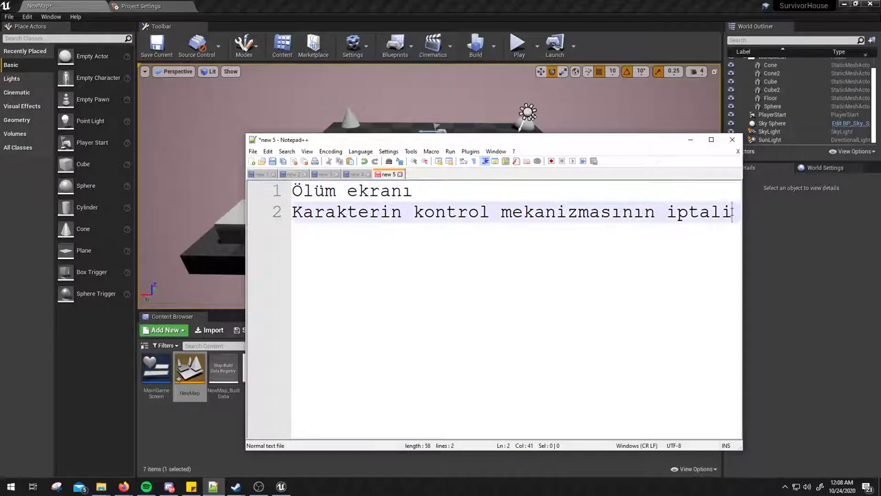
left_click(617, 190)
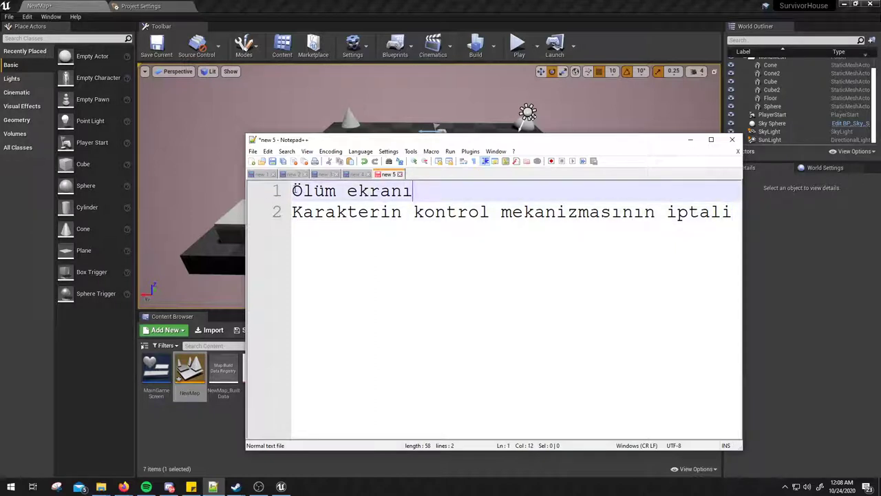
left_click_drag(292, 190, 429, 190)
left_click_drag(446, 140, 409, 134)
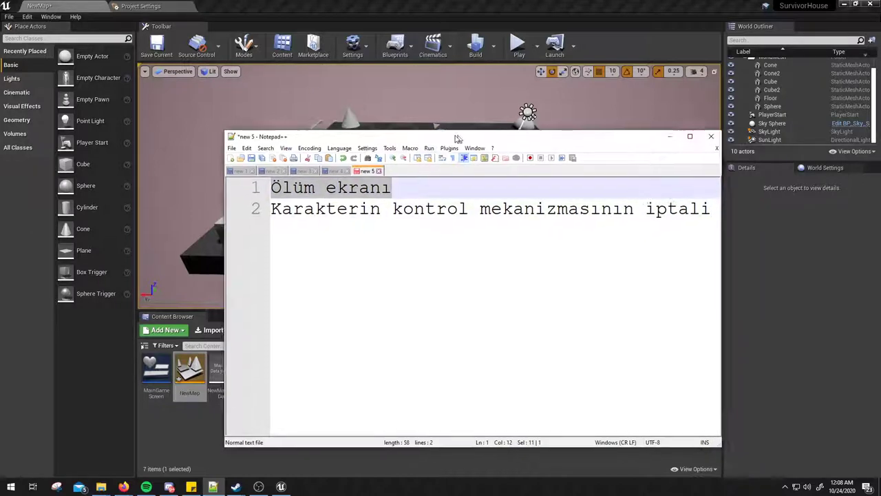
left_click(380, 183)
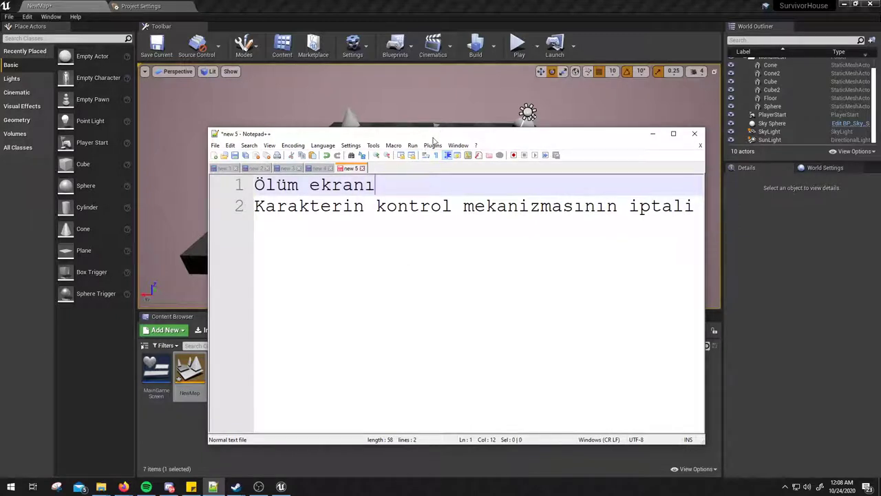
left_click_drag(254, 185, 384, 184)
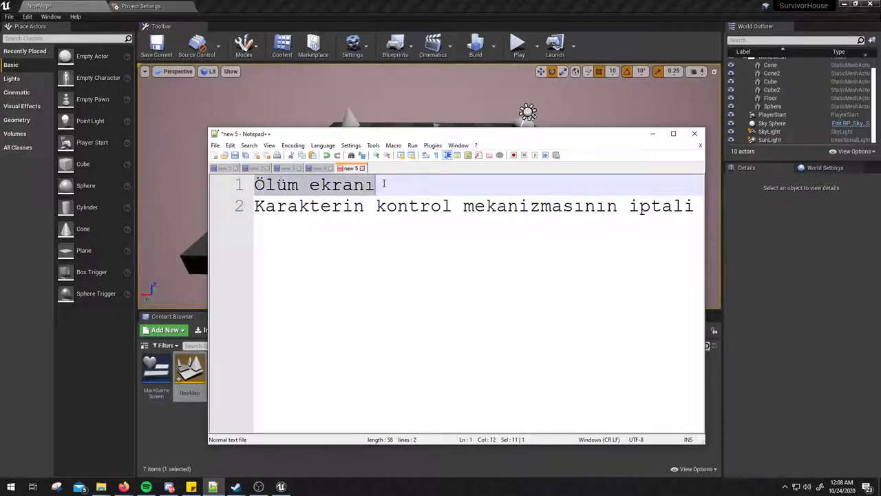
left_click(454, 186)
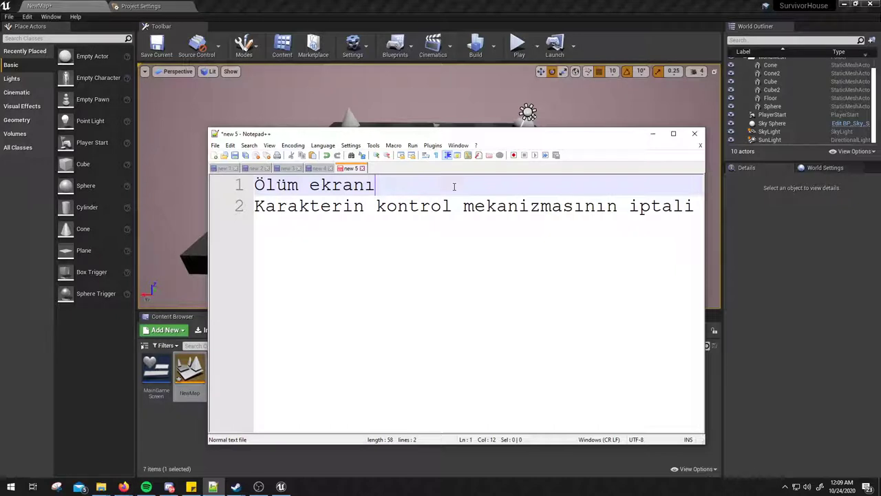
left_click(653, 133)
mouse_move(441, 206)
right_mouse_down()
mouse_move(482, 193)
mouse_move(455, 200)
mouse_move(468, 146)
mouse_move(454, 173)
mouse_move(456, 228)
right_mouse_up()
key("alt+Tab")
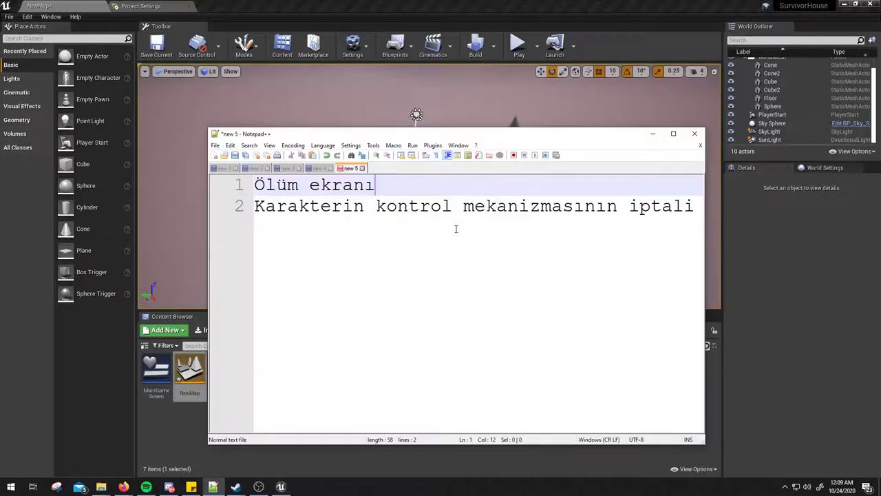
key("alt+Tab")
right_click_drag(281, 177, 303, 172)
- Create a Widget Blueprint in the Content folder and name it DeathScreen
left_click(403, 390)
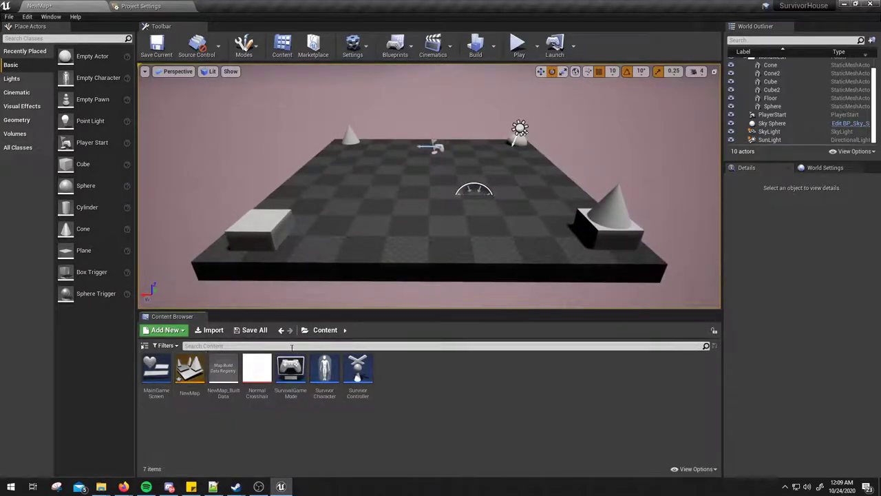
right_click(439, 394)
mouse_move(469, 389)
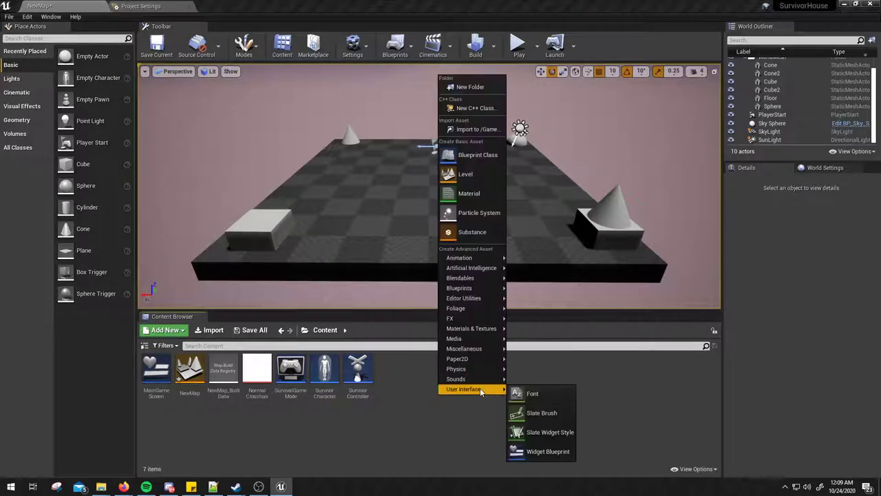
left_click(551, 358)
right_click(458, 378)
mouse_move(484, 372)
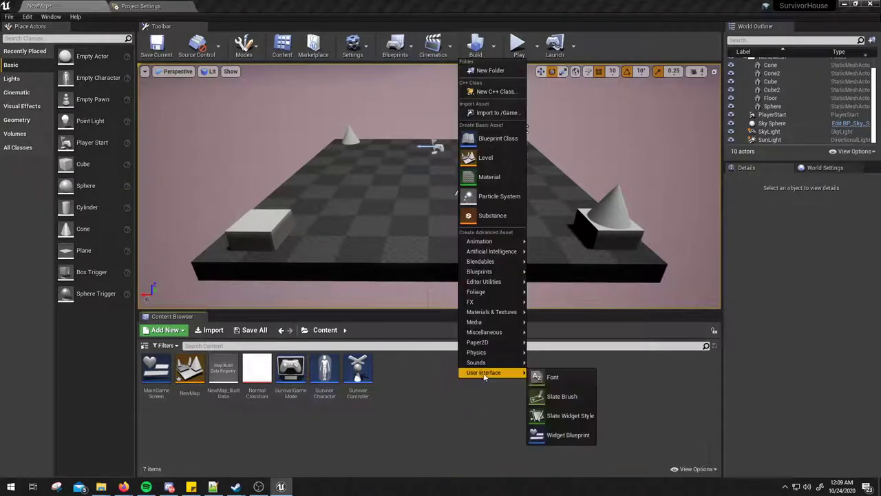
left_click(558, 440)
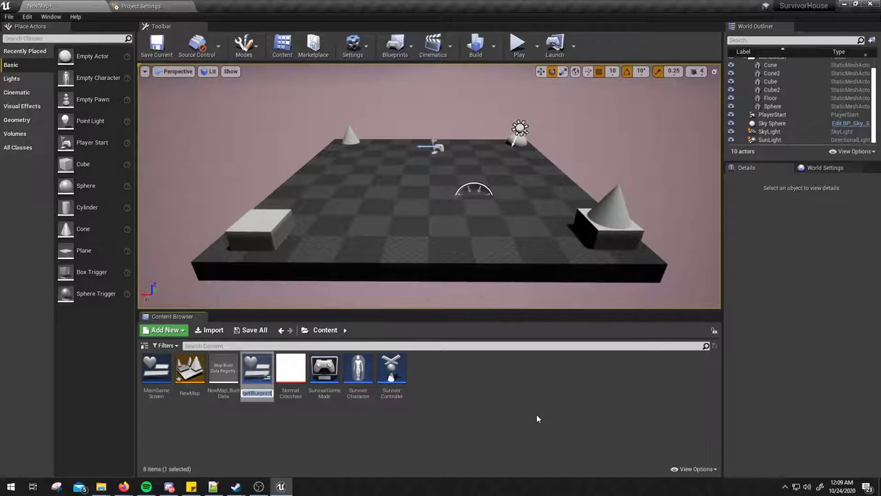
type("Death")
type("Screen")
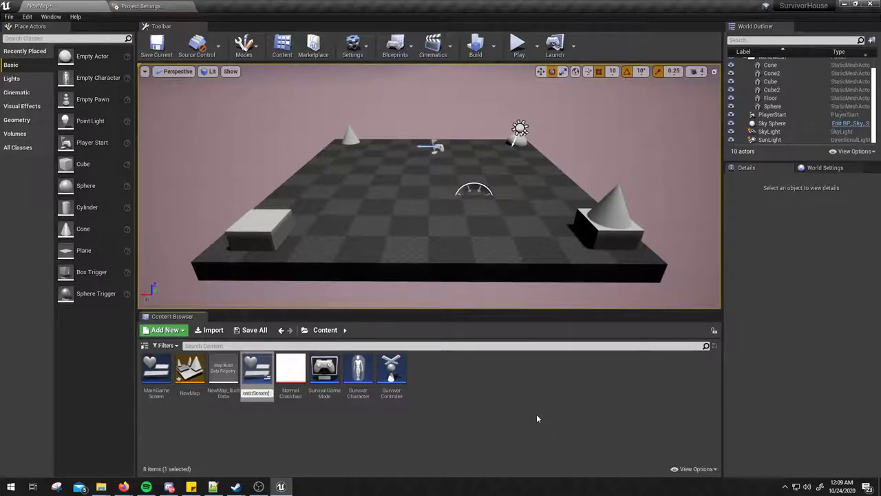
key("Return")
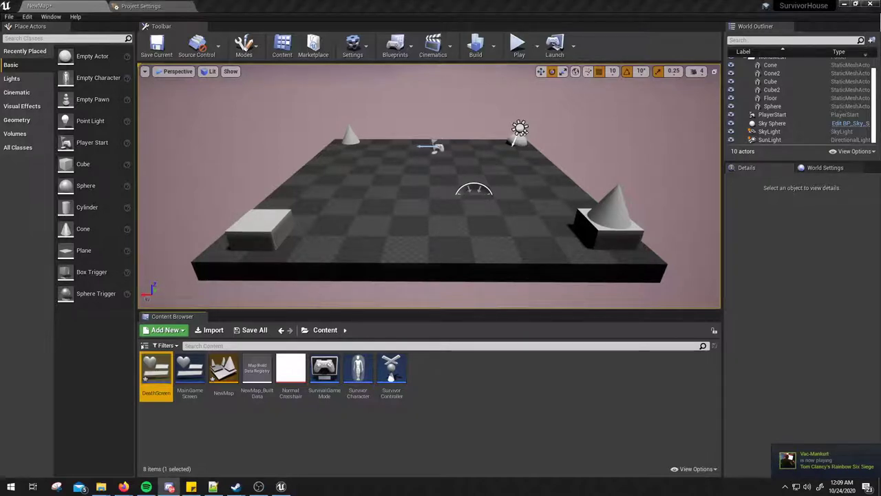
- Open DeathScreen in a maximized widget editor and select its root Canvas Panel
double_click(155, 375)
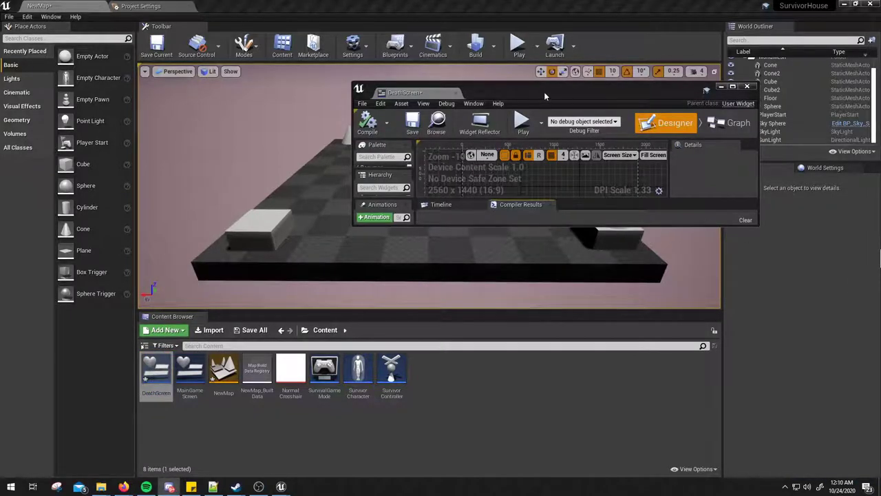
double_click(448, 93)
mouse_move(422, 69)
right_mouse_down()
mouse_move(490, 283)
mouse_move(650, 109)
mouse_move(613, 144)
mouse_move(629, 131)
right_mouse_up()
left_click(630, 69)
mouse_move(633, 108)
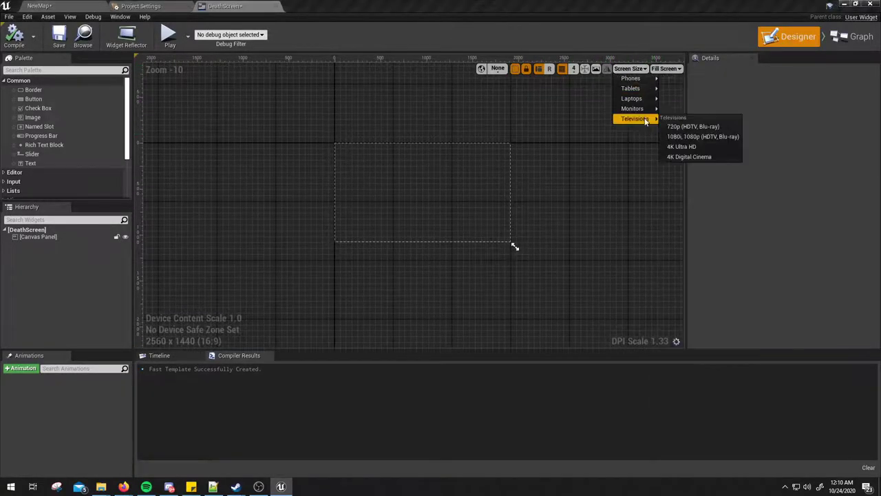
left_click(670, 164)
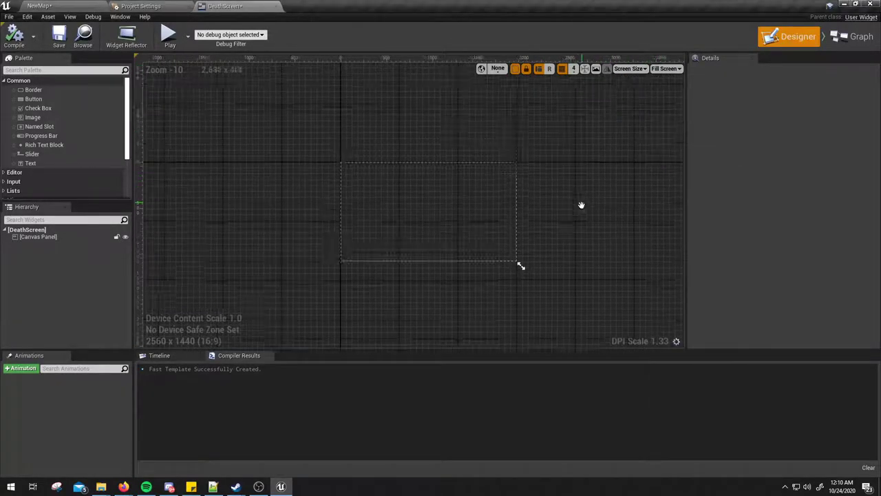
scroll(560, 221, "up", 3)
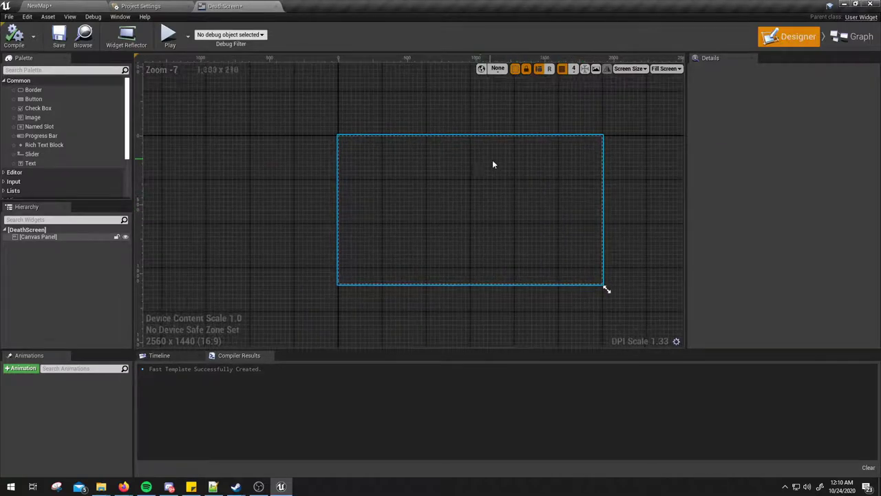
mouse_move(506, 207)
right_mouse_down()
mouse_move(411, 114)
mouse_move(385, 114)
right_mouse_up()
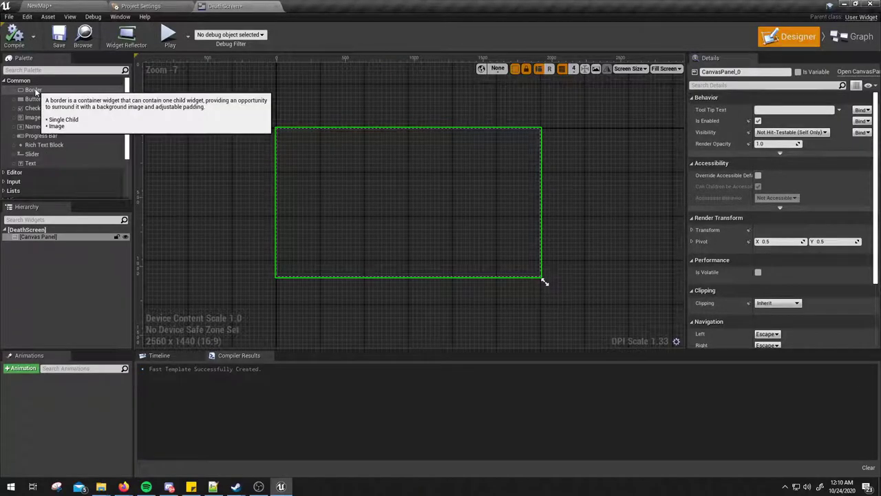
scroll(38, 177, "down", 3)
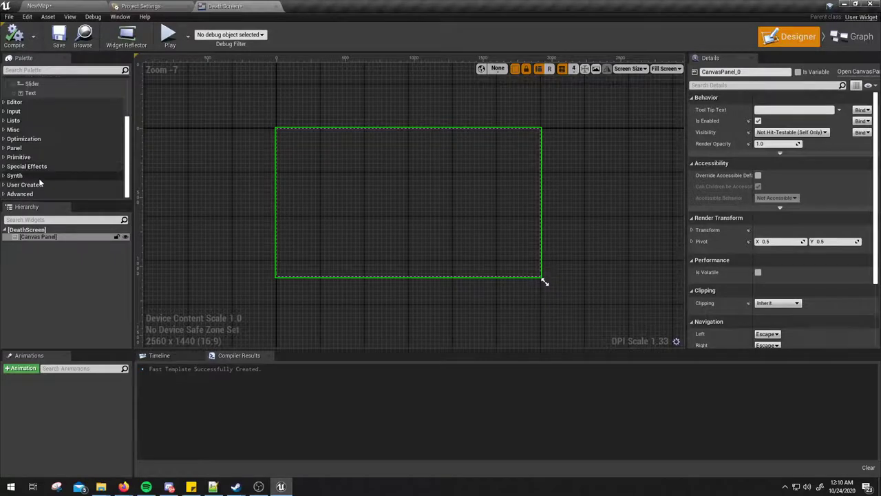
left_click(4, 168)
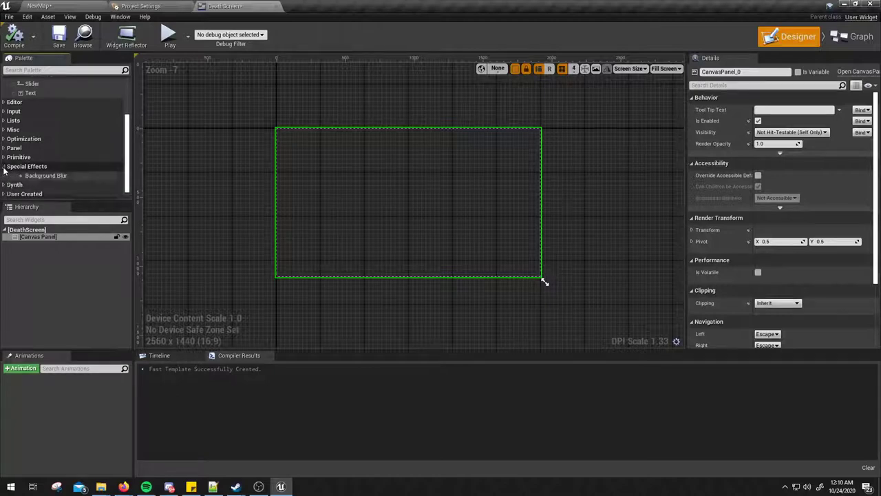
left_click(3, 165)
left_click(4, 159)
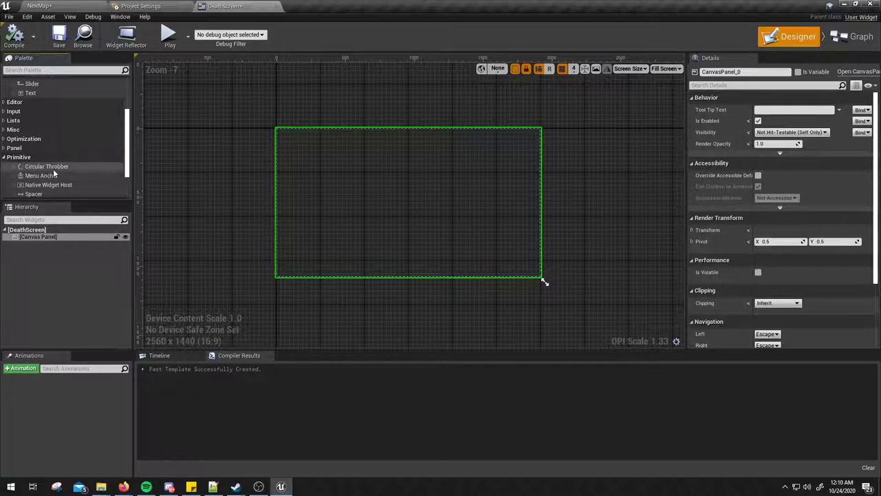
scroll(53, 167, "down", 2)
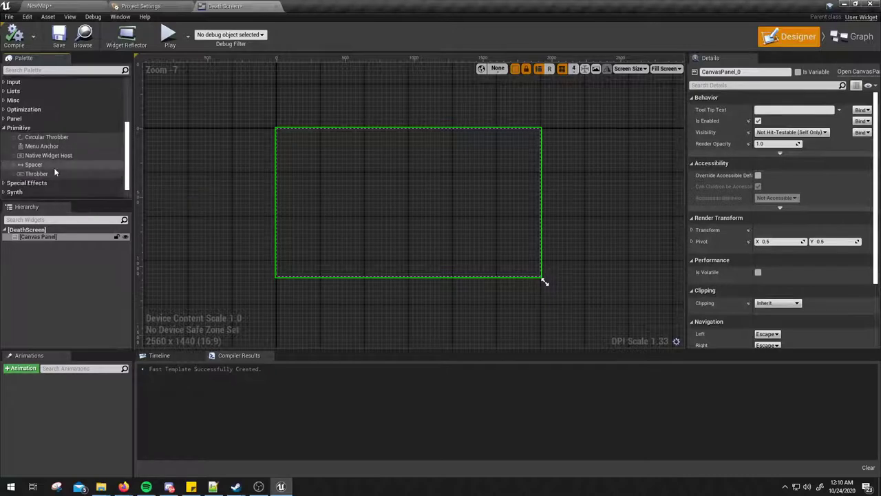
left_click(3, 128)
left_click(4, 131)
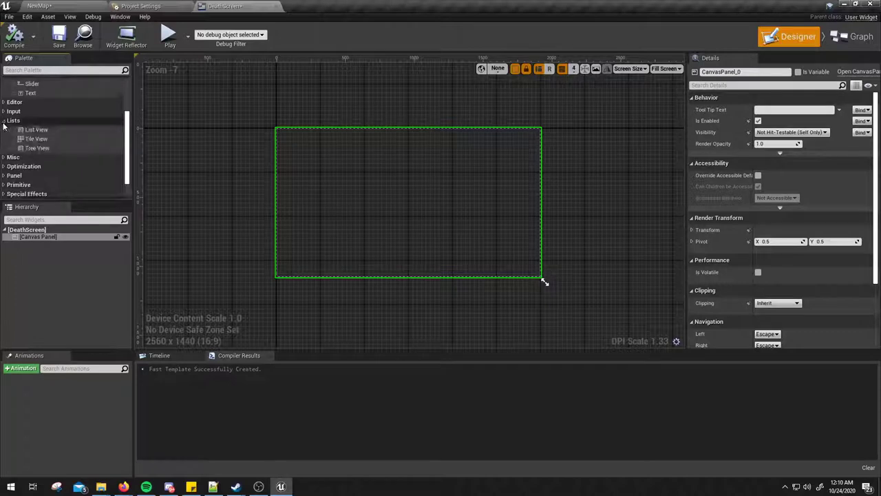
left_click(4, 130)
left_click(4, 112)
left_click(3, 112)
left_click(3, 111)
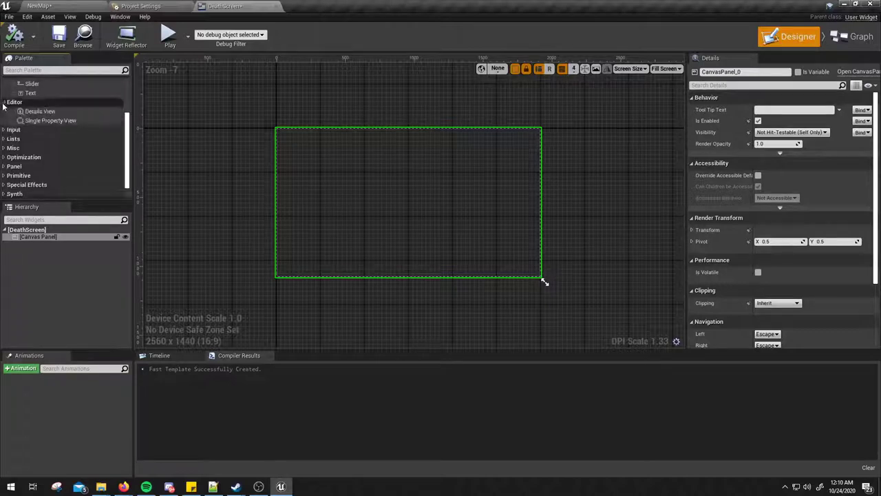
left_click(3, 112)
left_click(4, 157)
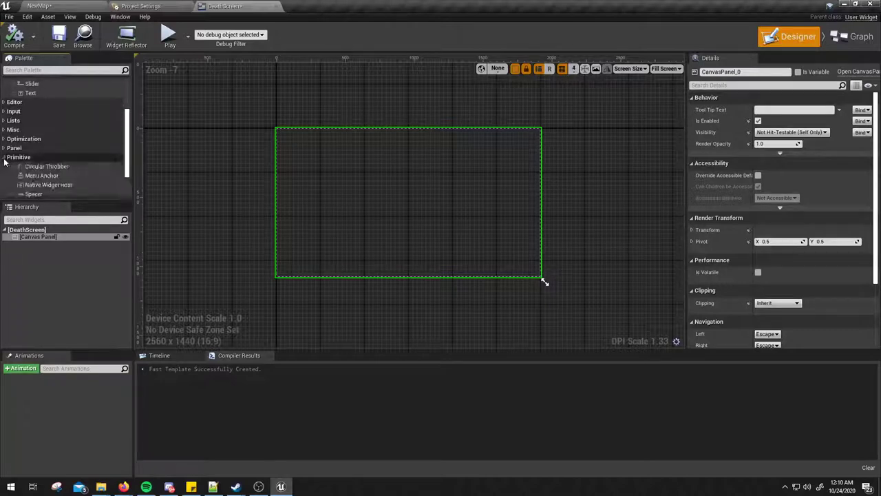
left_click(4, 160)
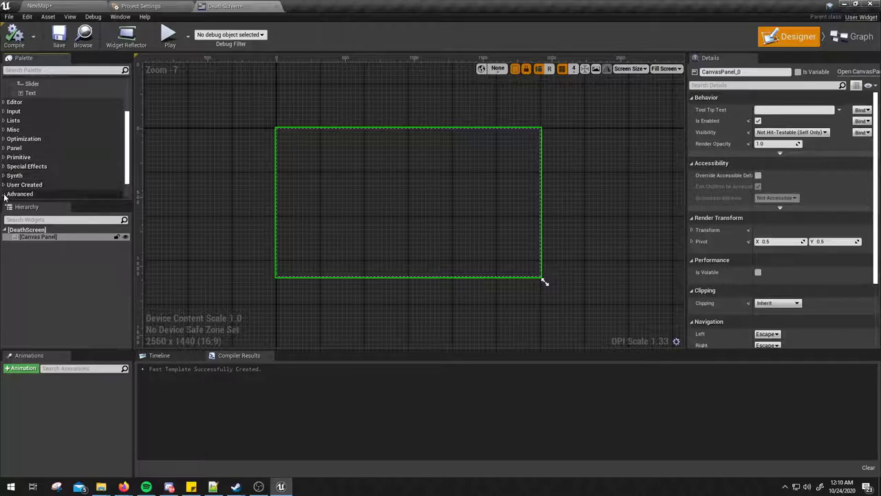
left_click(4, 196)
left_click(4, 169)
left_click(6, 113)
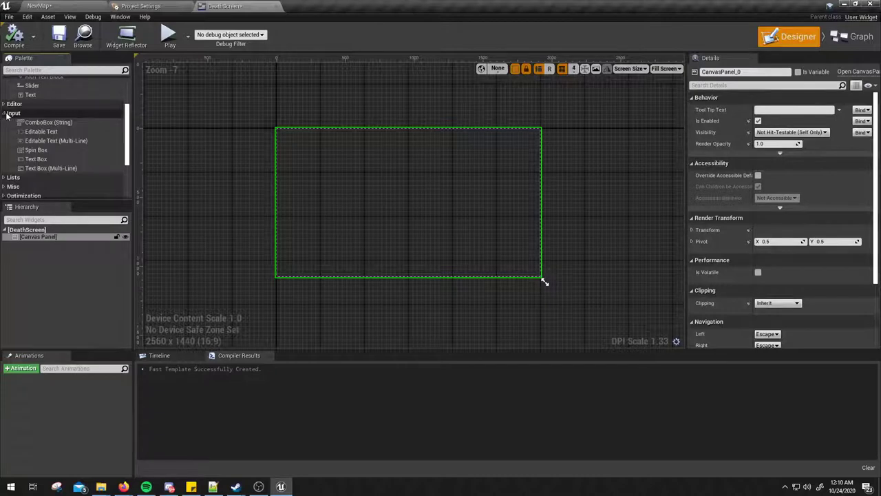
left_click(6, 113)
left_click(4, 132)
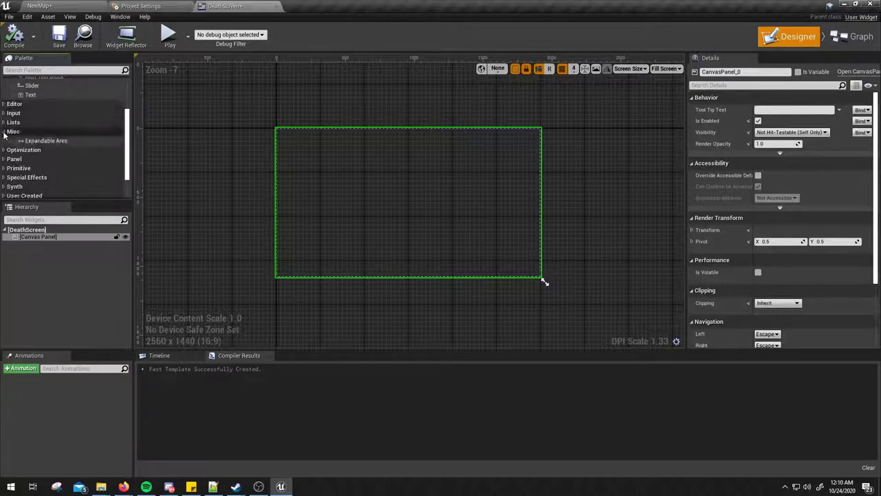
left_click(4, 131)
left_click(5, 141)
left_click(4, 141)
left_click(4, 150)
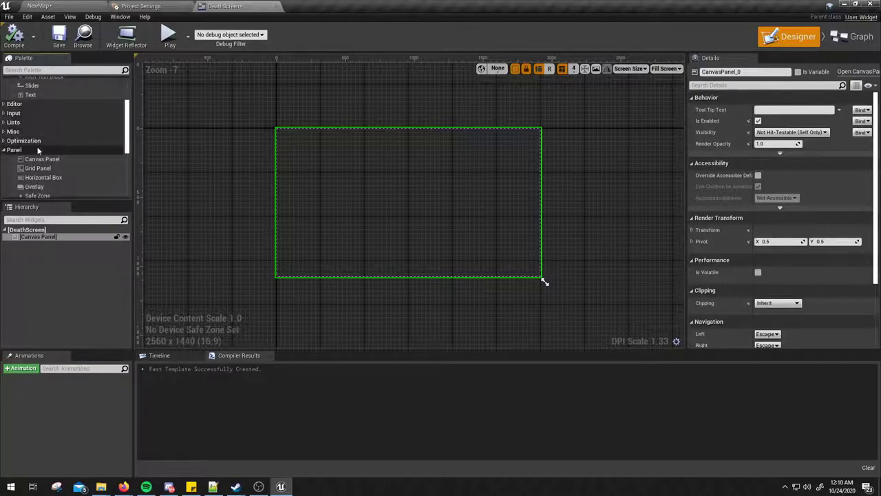
scroll(41, 141, "down", 3)
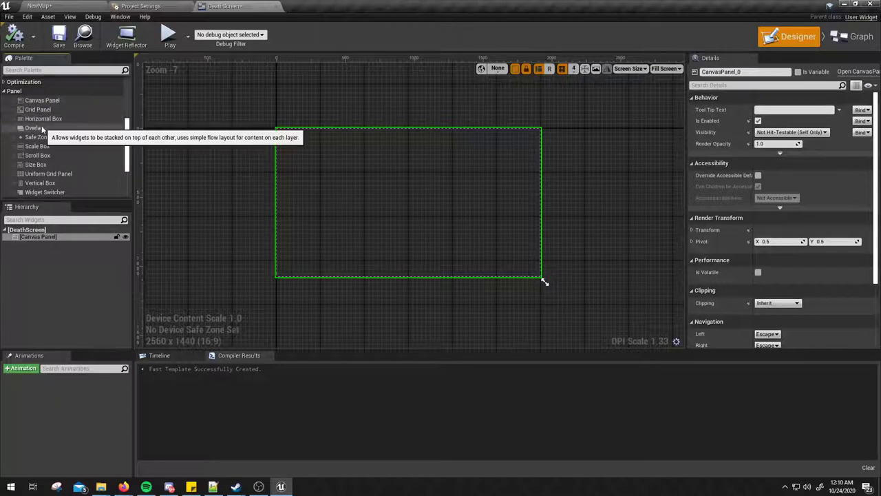
- Add an Overlay holding a Border to the Canvas Panel, anchored to full stretch
left_click_drag(42, 131, 43, 237)
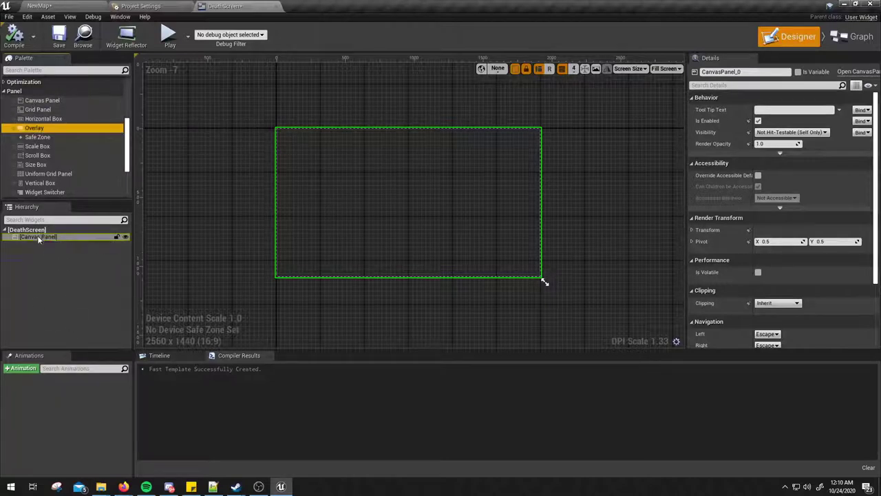
scroll(54, 158, "up", 5)
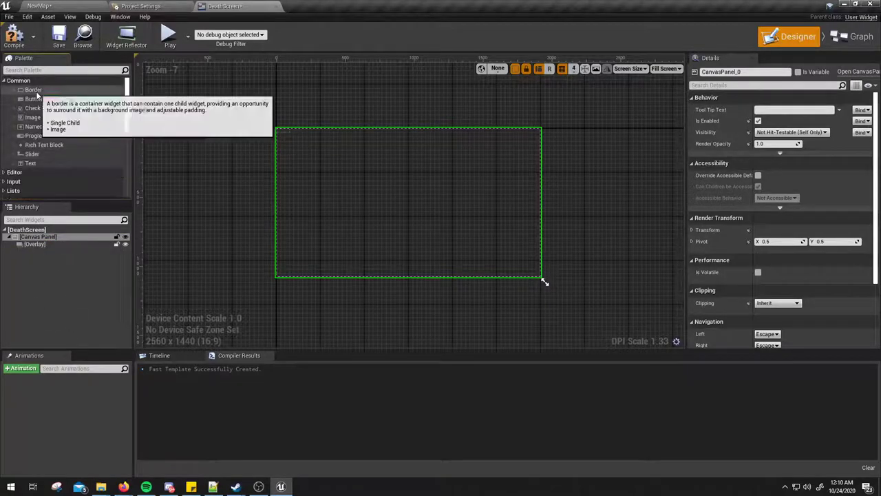
mouse_move(36, 91)
left_mouse_down()
mouse_move(51, 264)
mouse_move(42, 255)
left_mouse_up()
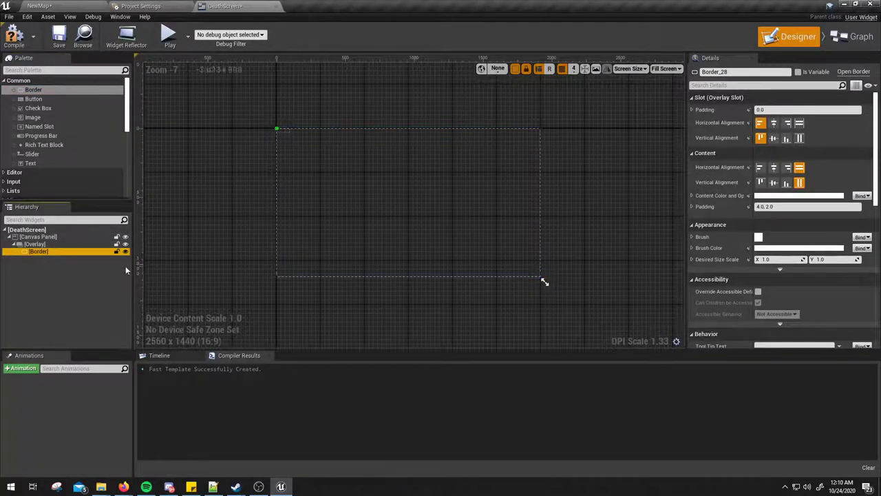
left_click(56, 245)
left_click(780, 112)
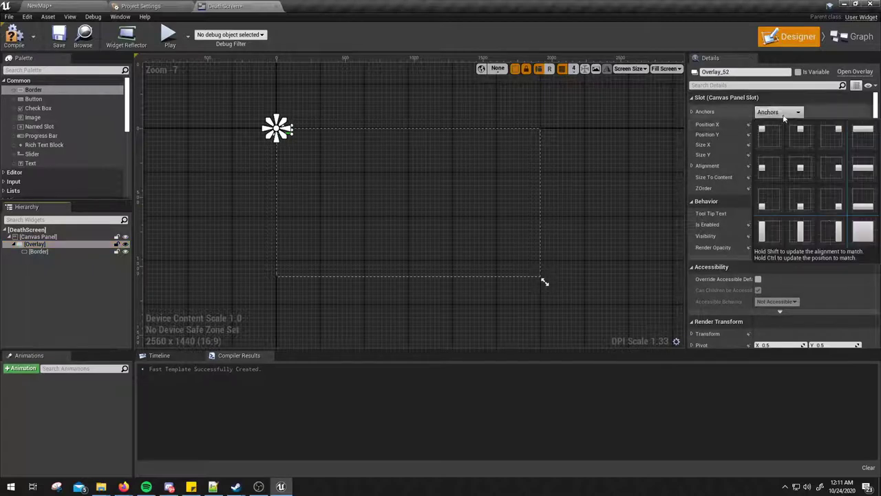
left_click(860, 233)
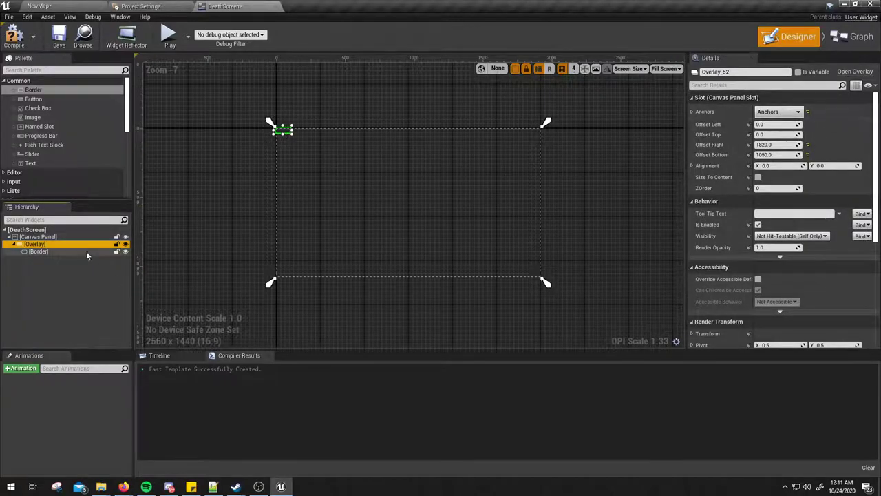
- Set the Border's horizontal and vertical alignment to Fill
left_click(56, 252)
left_click(799, 139)
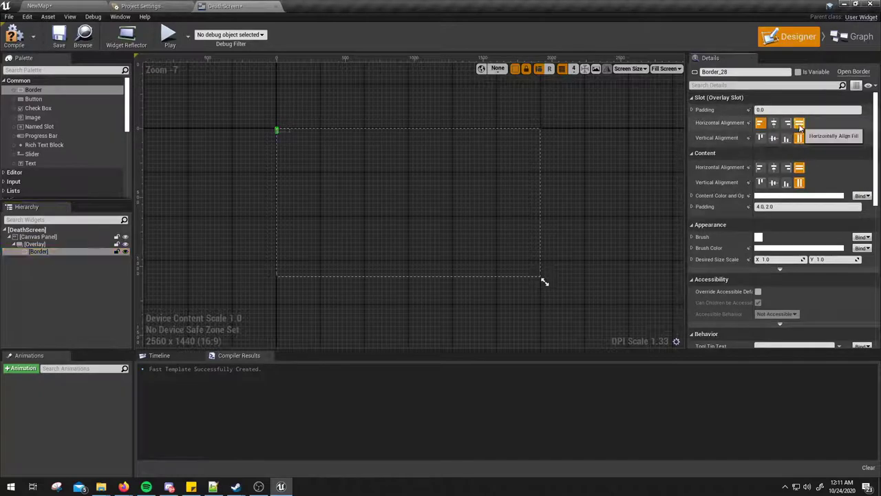
left_click(799, 122)
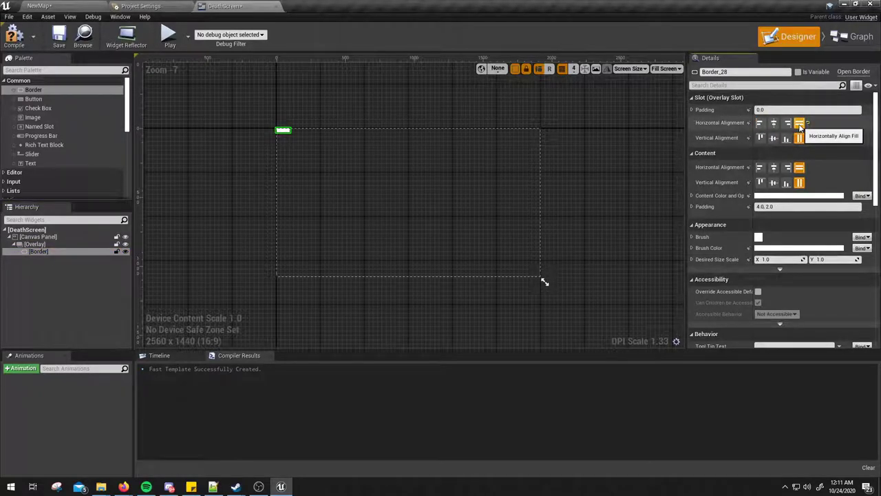
- Set the Overlay's right and bottom offsets to 0
left_click(43, 244)
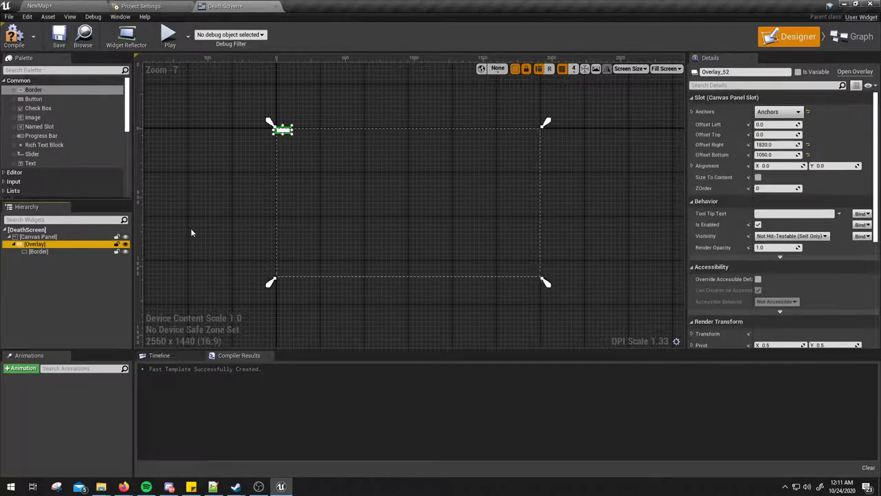
left_click(777, 145)
type("0")
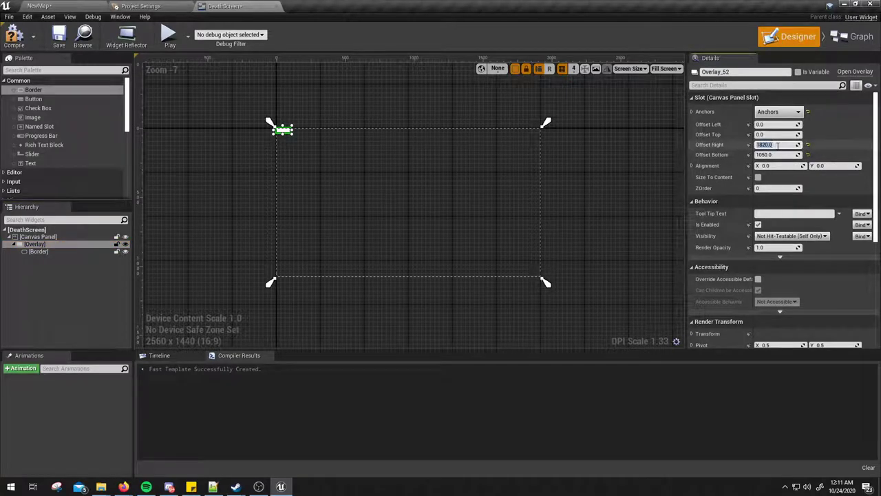
key("Tab")
type("0")
key("Tab")
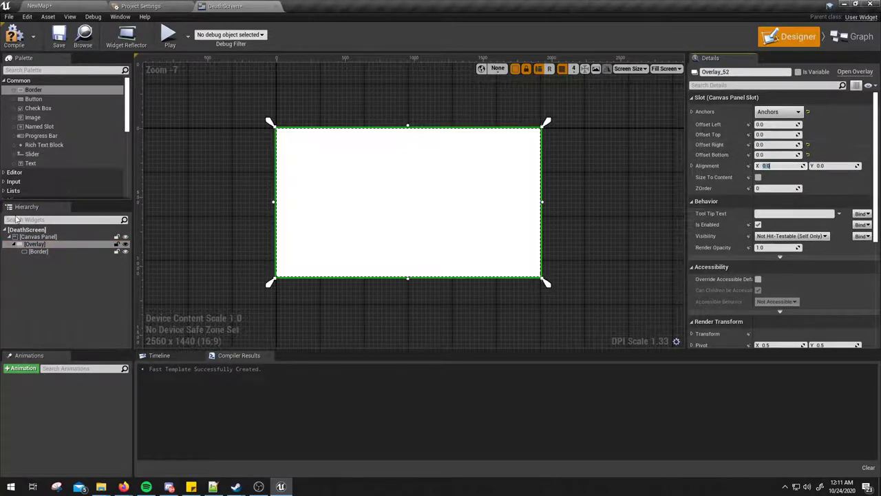
left_click(61, 251)
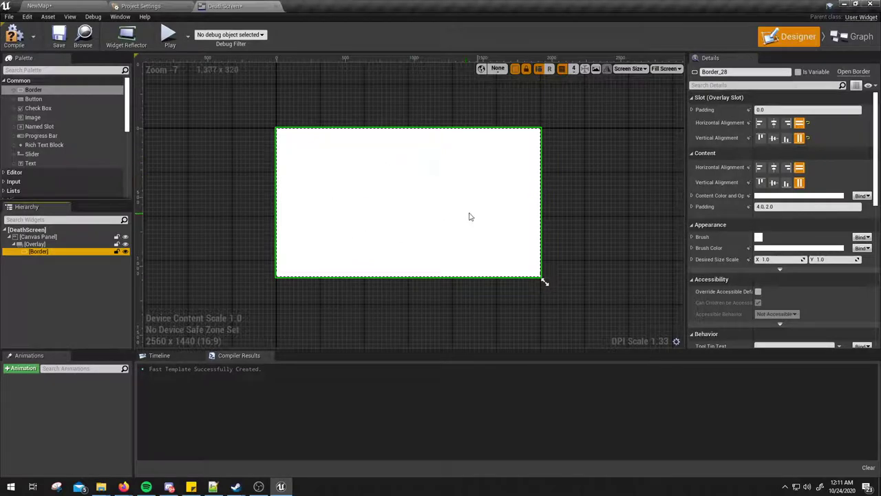
- Set the Border's brush colour to black
right_click_drag(581, 197, 589, 199)
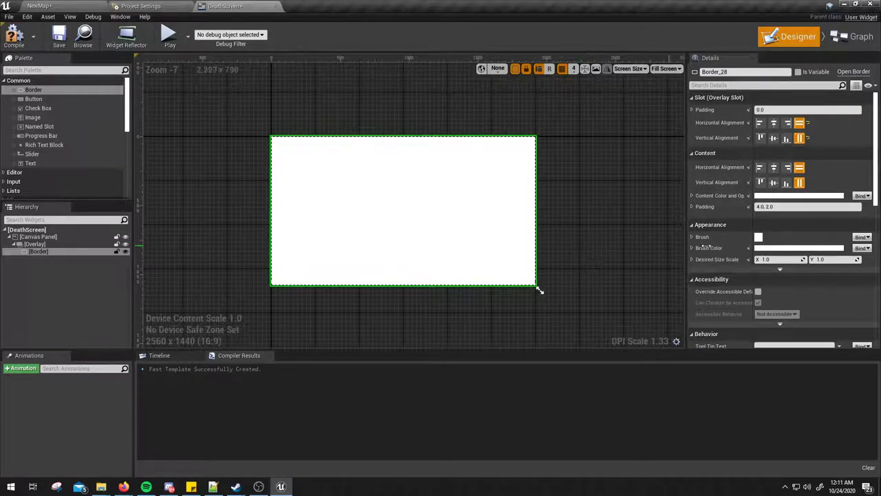
left_click(770, 197)
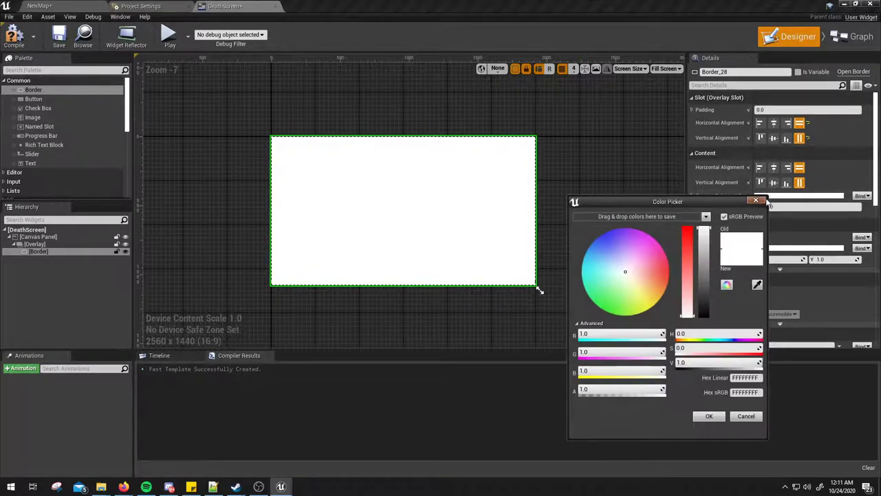
left_click(757, 201)
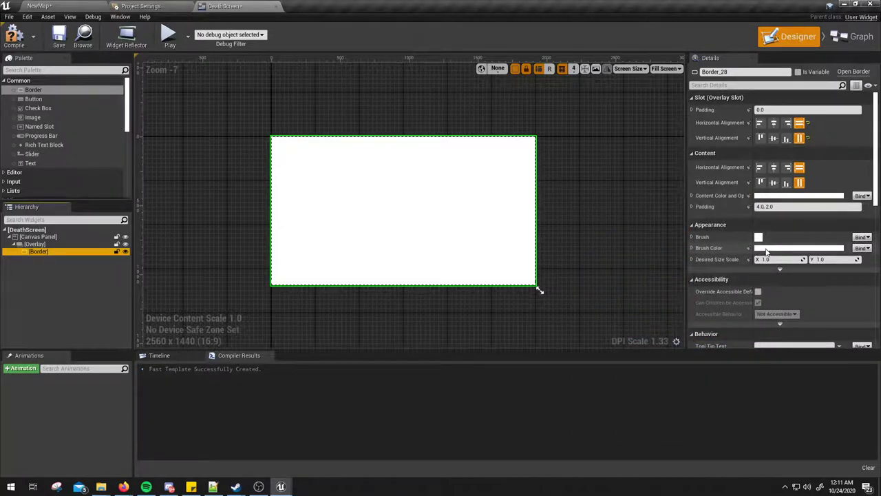
left_click(766, 253)
left_click_drag(699, 269, 699, 358)
left_click(702, 453)
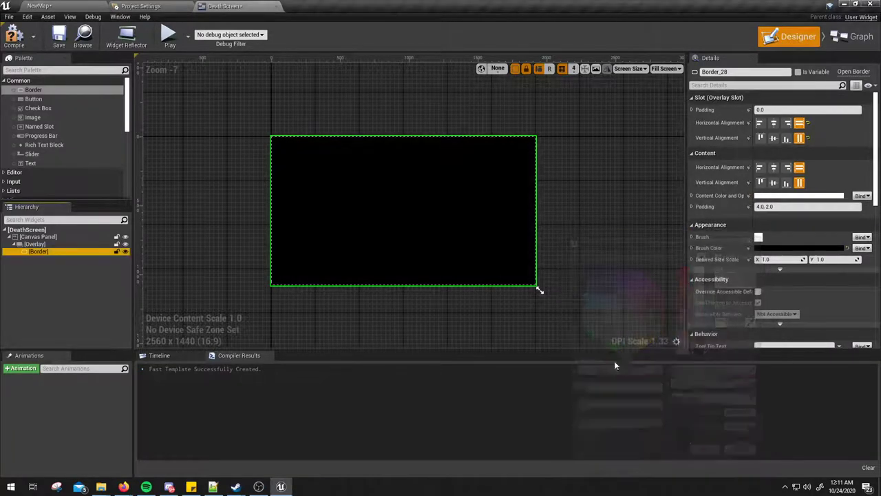
- Add a centred Text Block to the Overlay, then delete it
left_click_drag(31, 163, 38, 244)
left_click(41, 260)
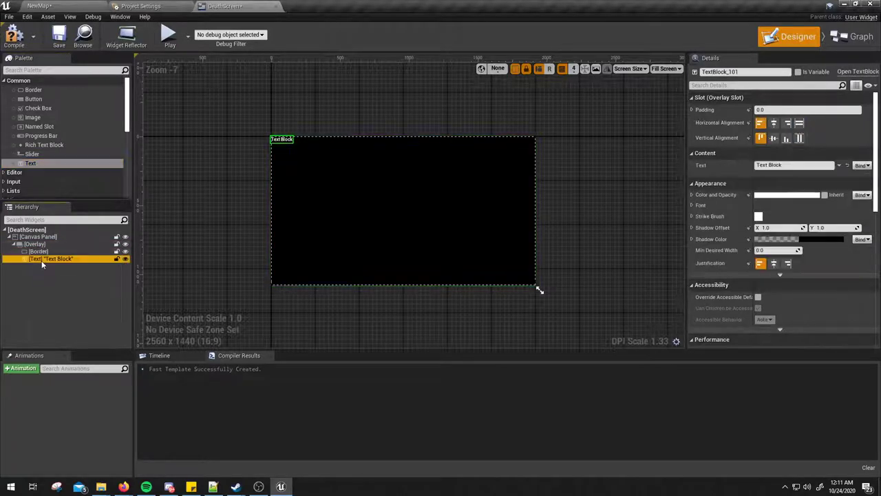
left_click(774, 124)
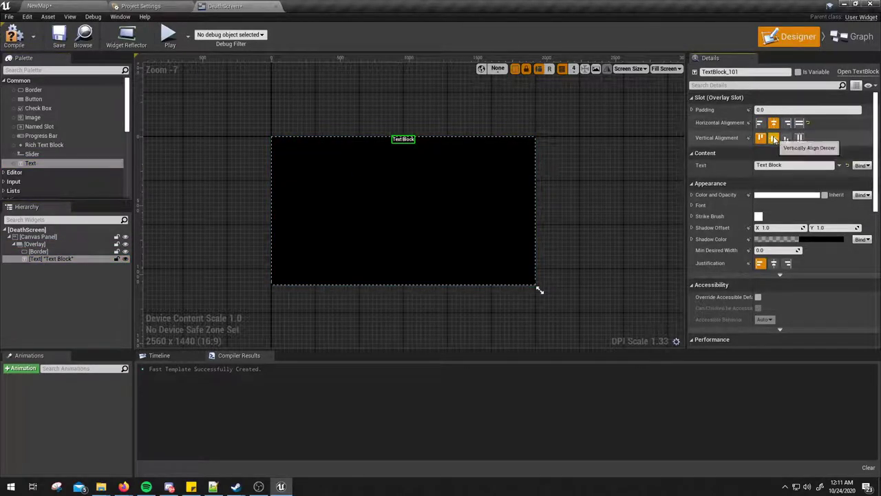
left_click(774, 137)
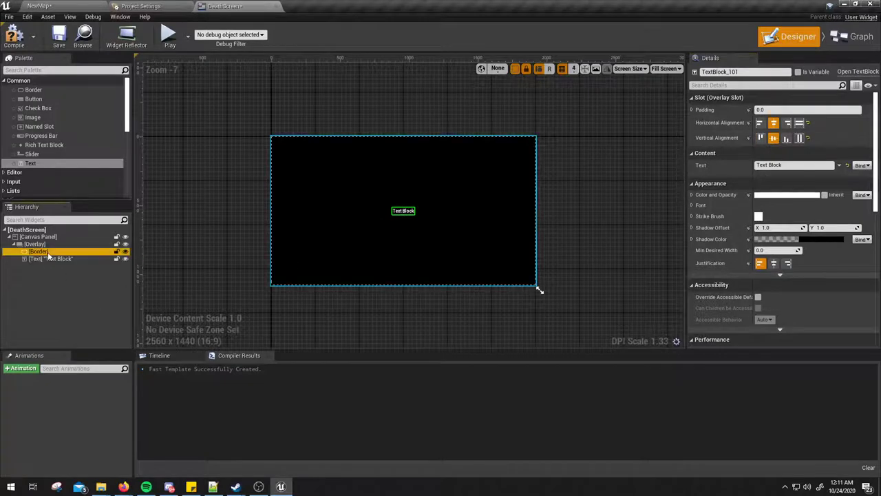
key("Delete")
- Add a centred Button_84 to the Overlay with a Text Block labelled Respawn
mouse_move(33, 99)
left_mouse_down()
mouse_move(44, 246)
mouse_move(36, 245)
left_mouse_up()
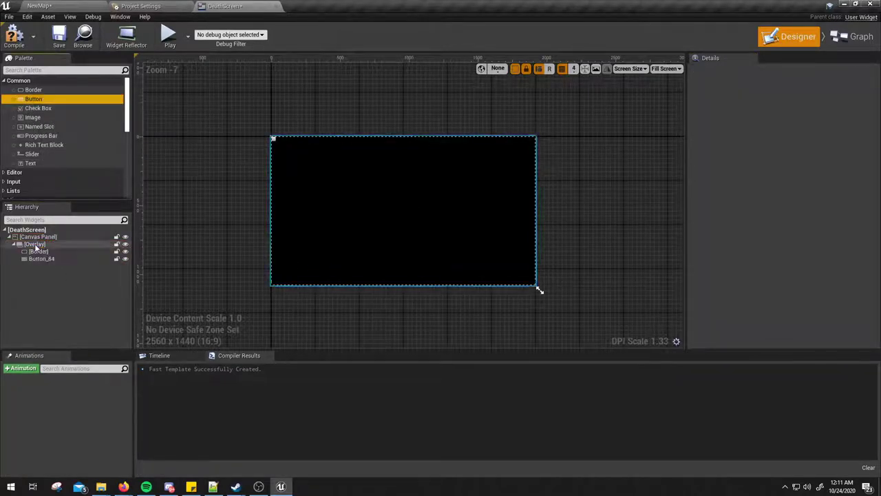
left_click_drag(30, 164, 43, 264)
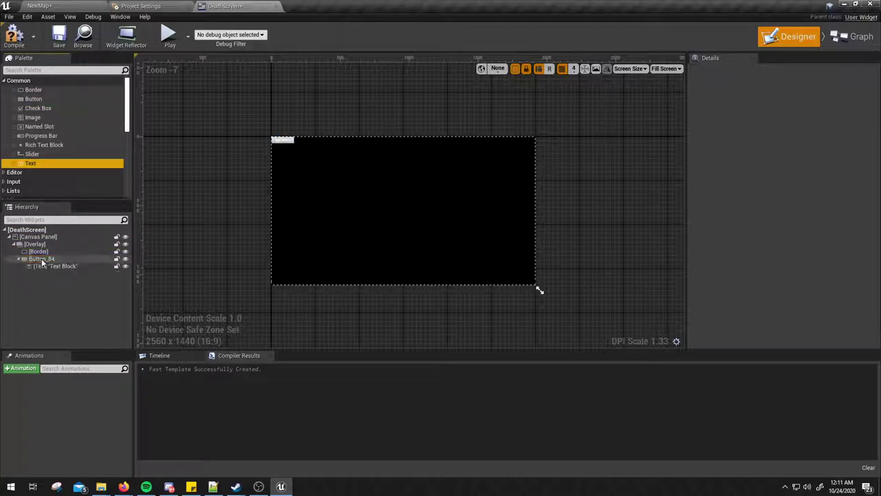
left_click(44, 260)
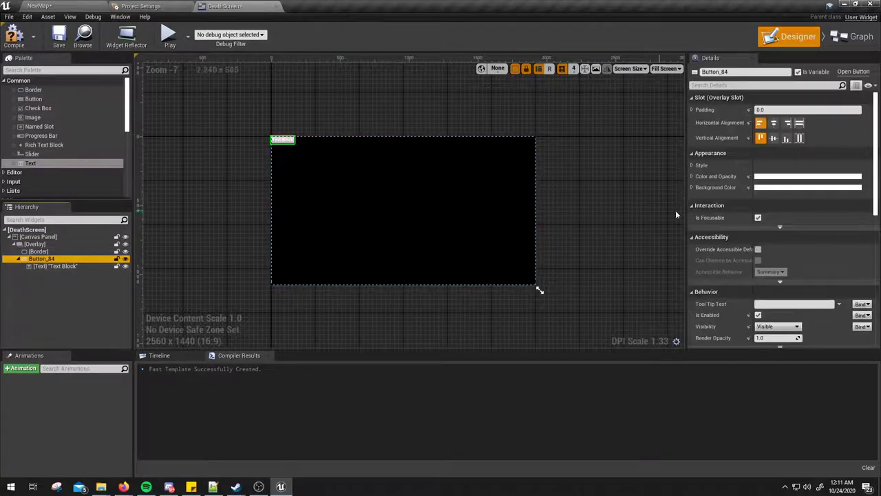
left_click(774, 123)
left_click(774, 138)
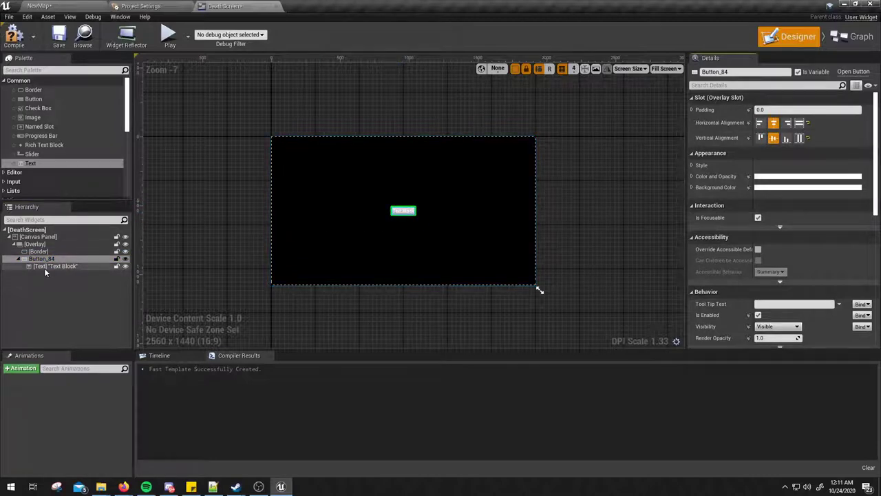
left_click(44, 268)
left_click(799, 165)
type("Respawn")
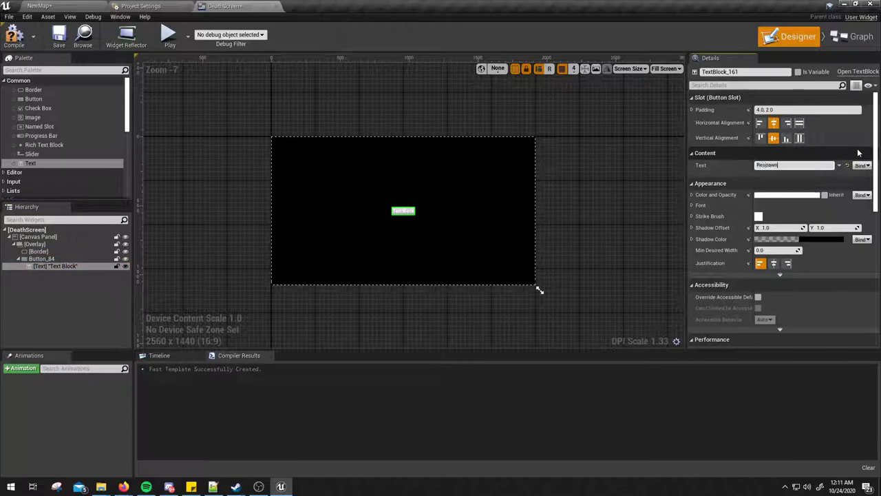
- Set the Respawn text colour to black
left_click(773, 199)
left_click_drag(707, 293, 716, 389)
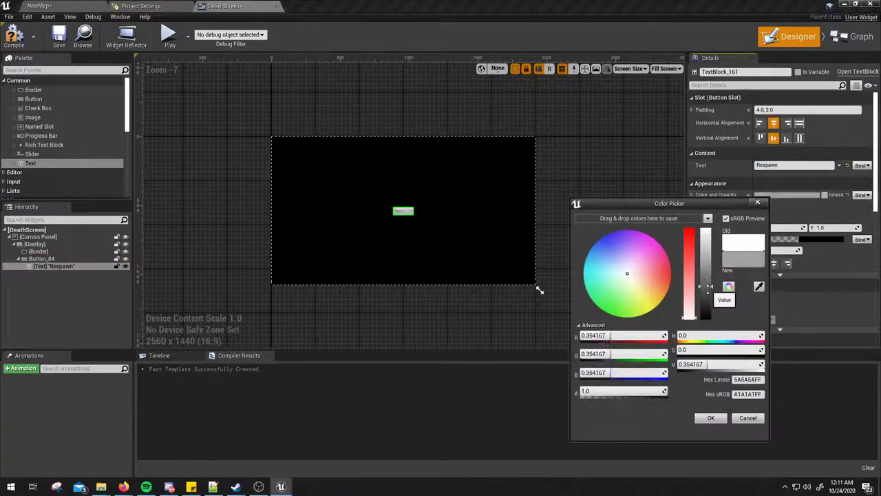
left_click(711, 420)
scroll(484, 196, "up", 2)
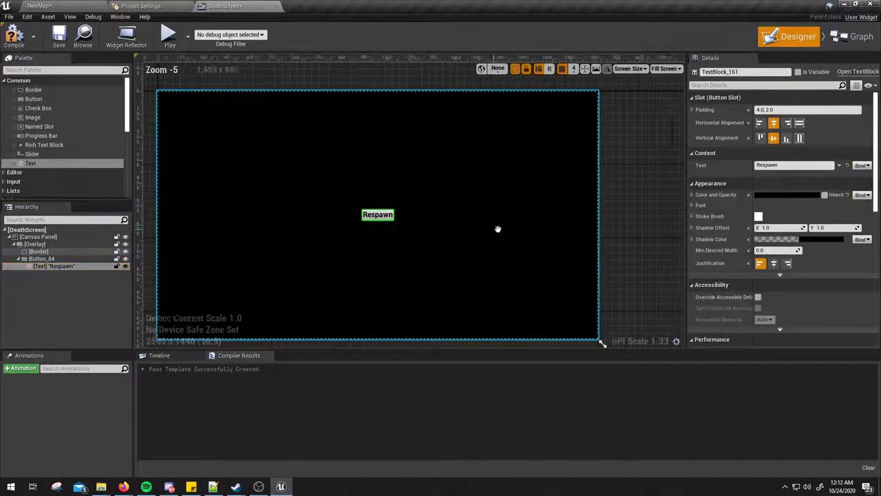
- Raise the Respawn label's font size to 48
left_click(408, 223)
left_click(407, 222)
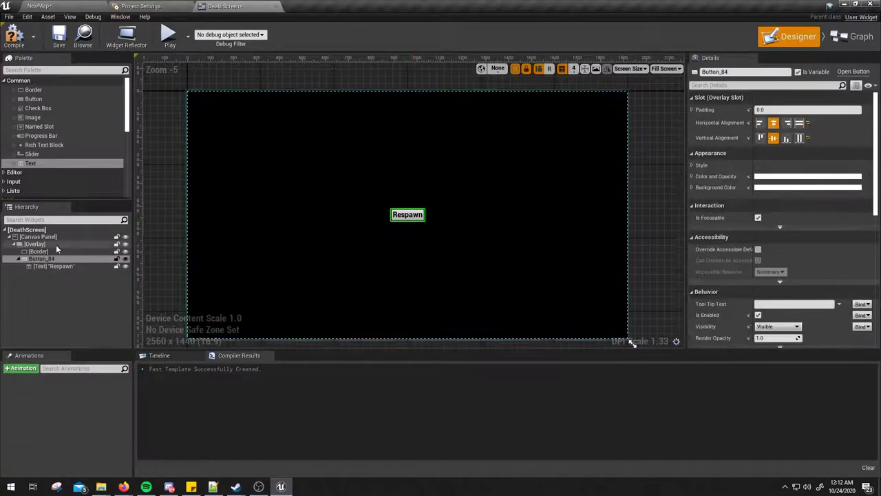
left_click(63, 267)
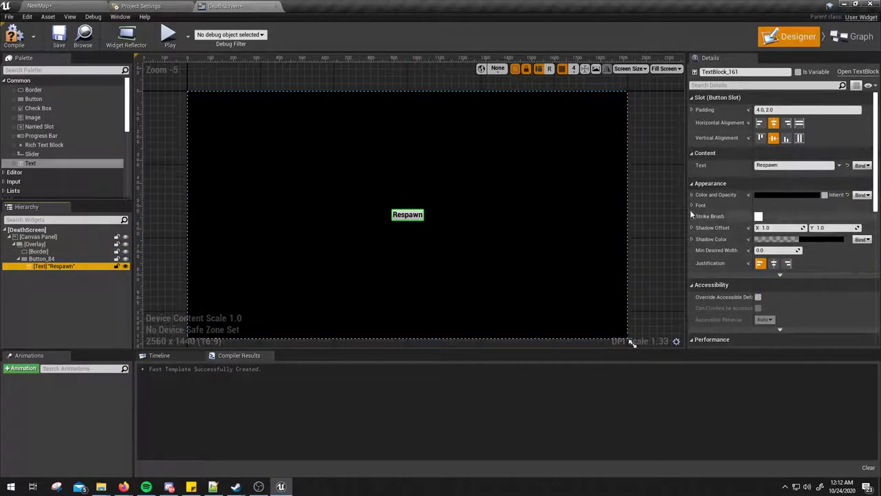
left_click(758, 205)
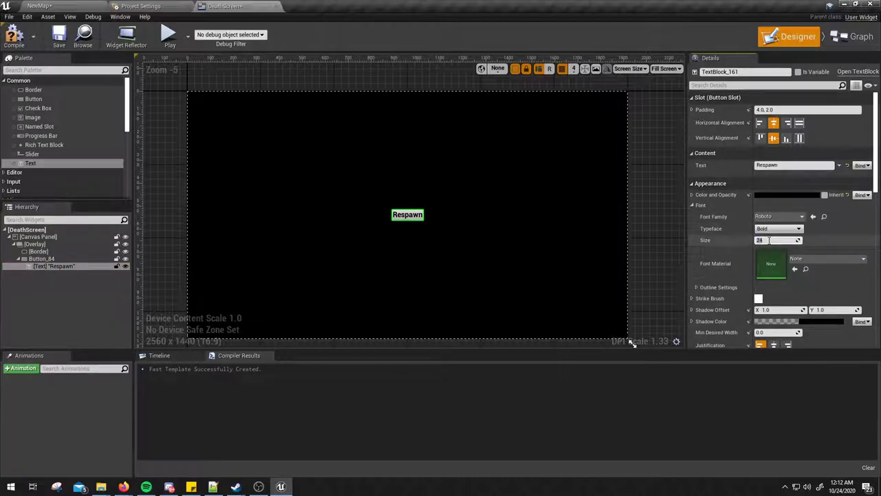
type("30")
key("Return")
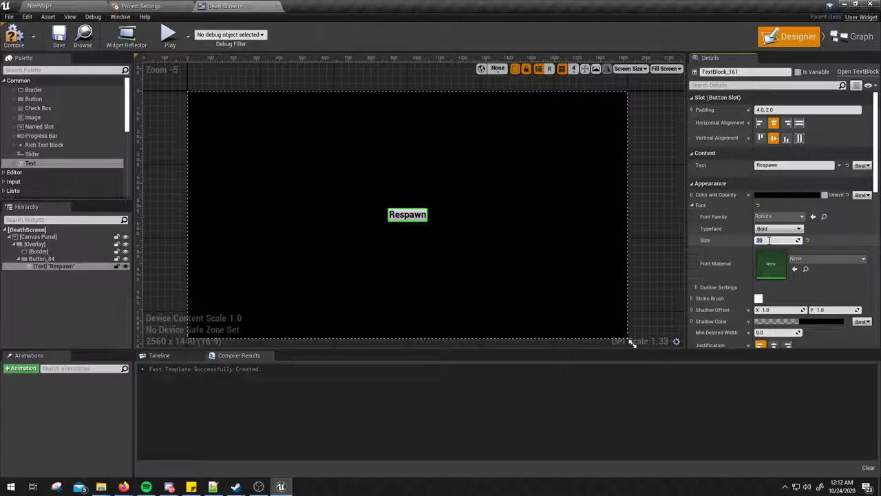
type("48")
key("Return")
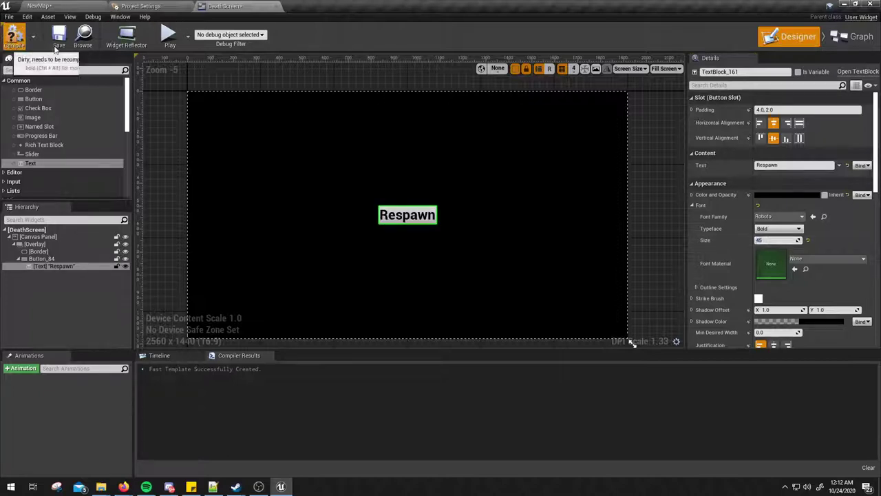
- Compile the DeathScreen widget and check the border, button and text selections
left_click(13, 36)
scroll(348, 168, "up", 1)
scroll(390, 167, "down", 1)
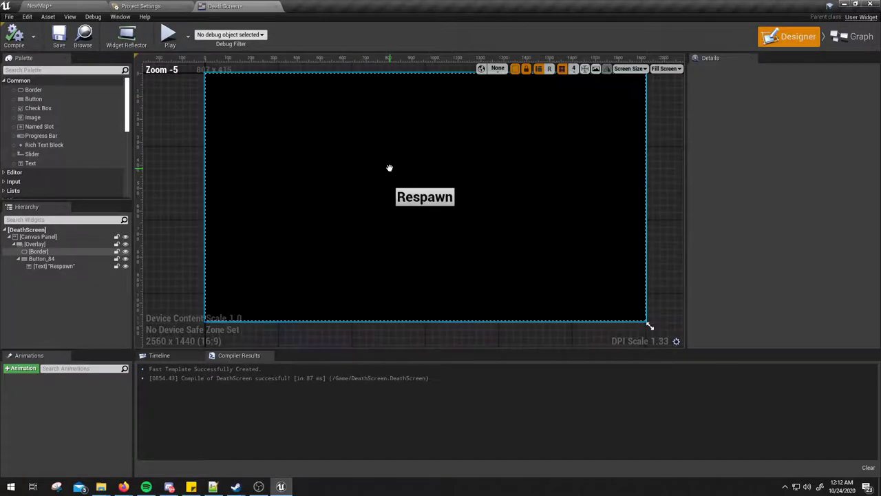
left_click(641, 131)
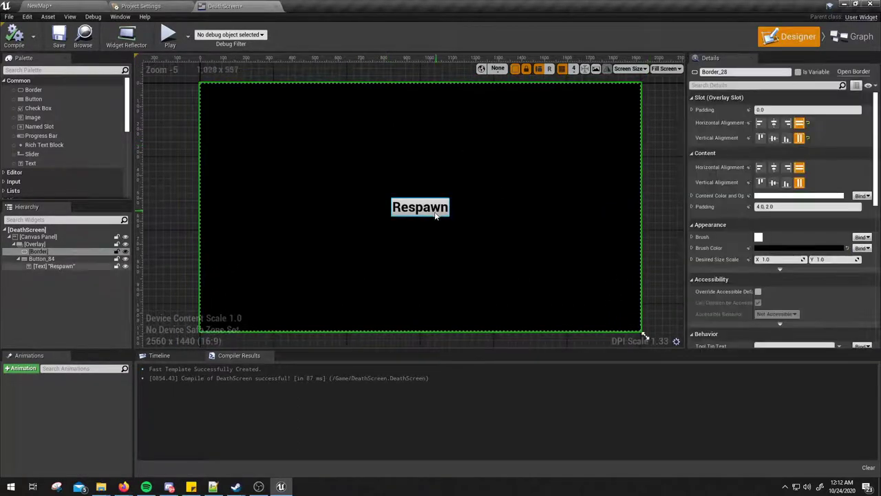
left_click(582, 193)
left_click(491, 182)
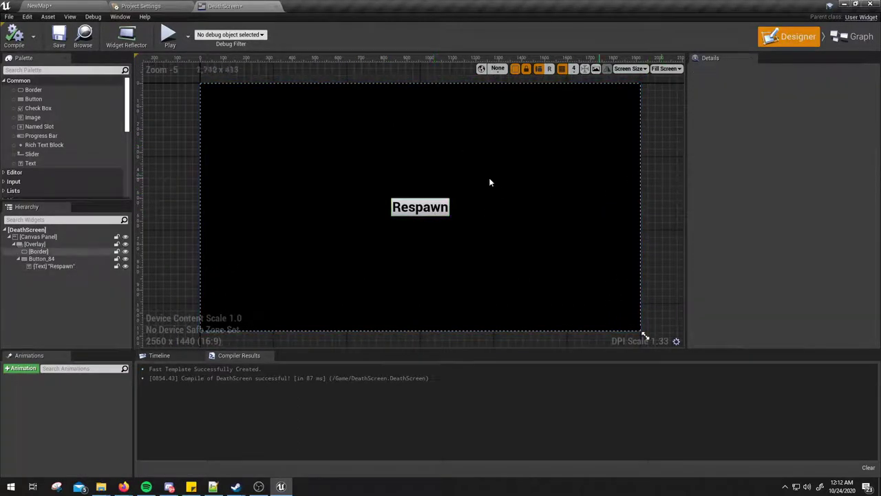
left_click(416, 213)
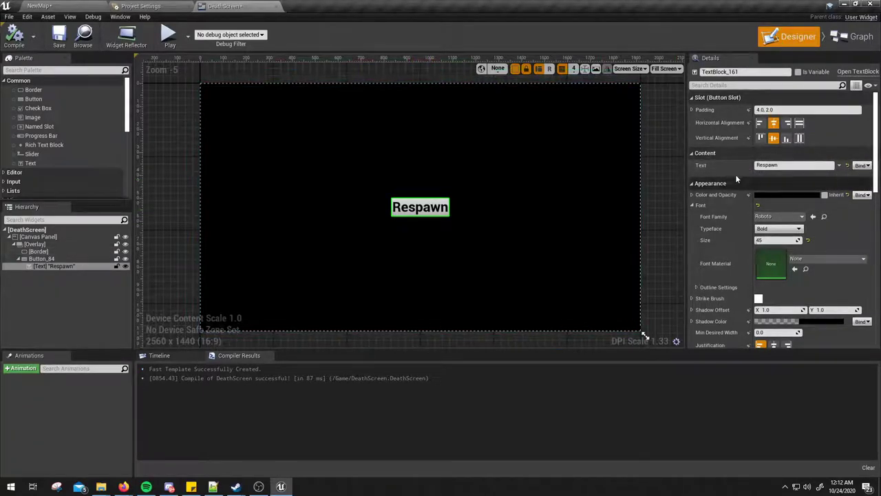
scroll(770, 210, "down", 3)
scroll(770, 210, "down", 5)
scroll(770, 210, "down", 3)
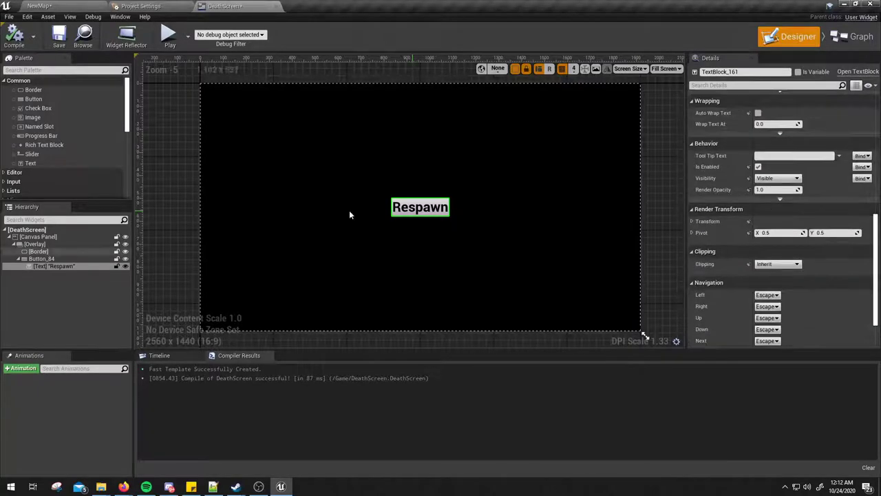
- Select Button_84 in the Hierarchy to show its On Clicked and On Pressed events
left_click(41, 259)
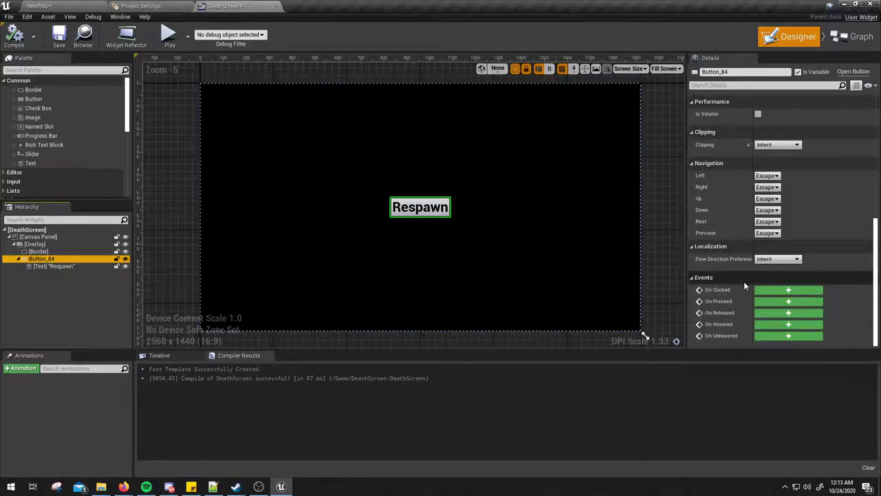
- Add an On Clicked (Button_84) event for the Respawn button, then compile and save DeathScreen
left_click(788, 289)
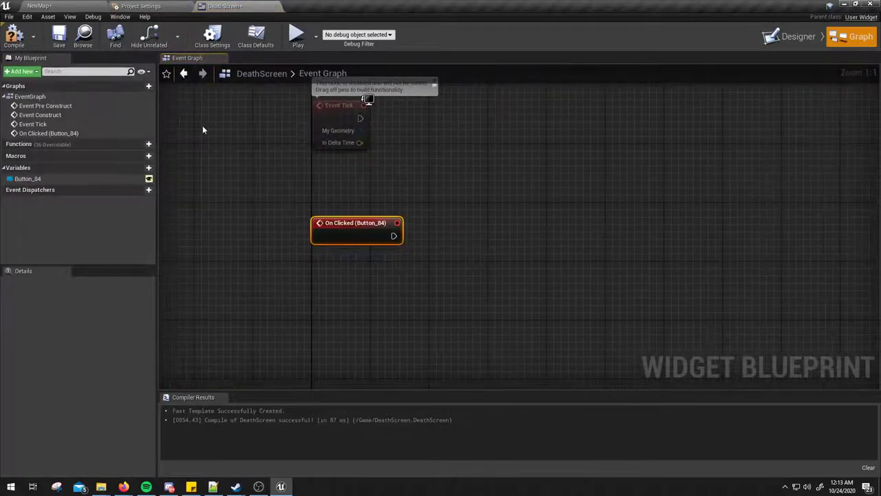
left_click(13, 36)
left_click(455, 208)
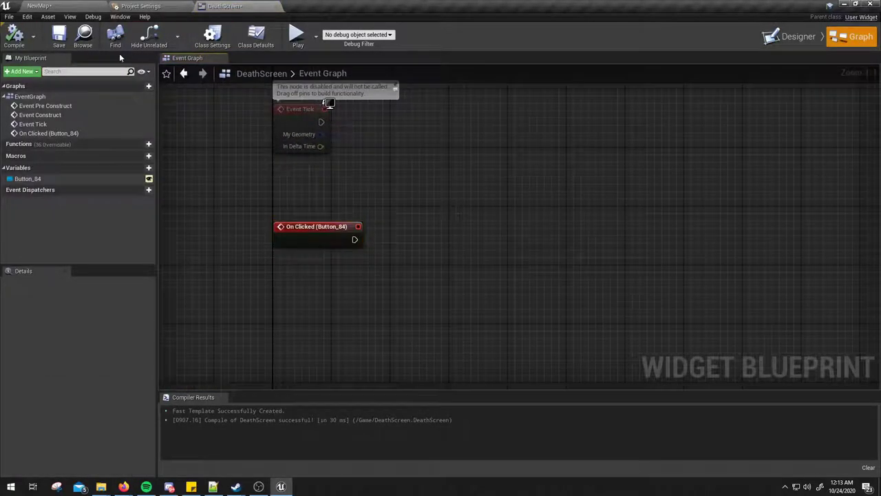
left_click(59, 36)
- Check the NewMap level asset's name in the Content Browser and return to DeathScreen's graph
left_click(67, 6)
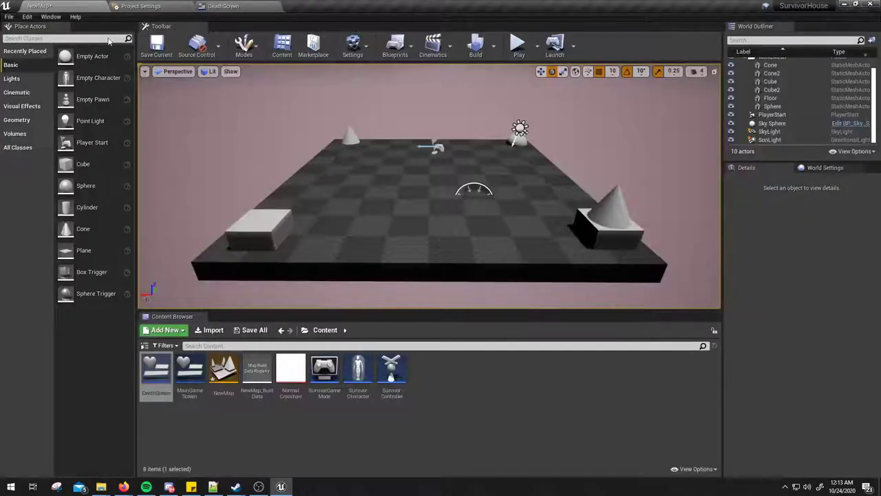
left_click(216, 378)
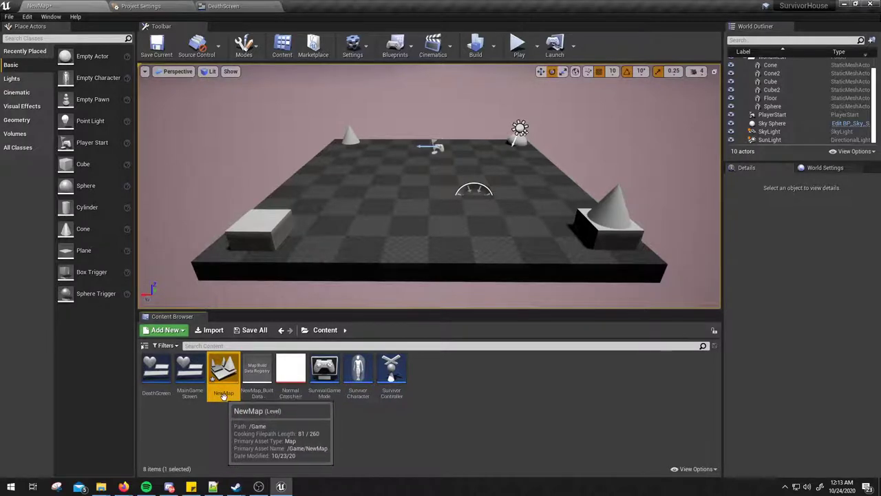
left_click(234, 6)
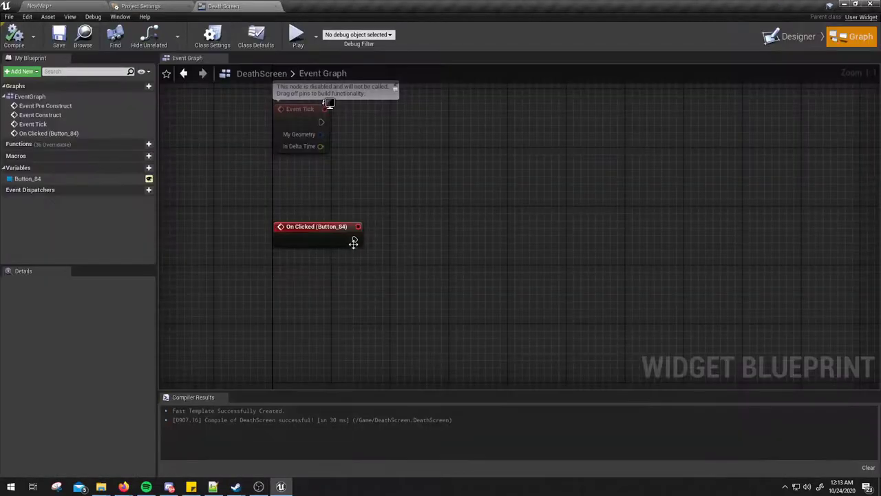
left_click(69, 5)
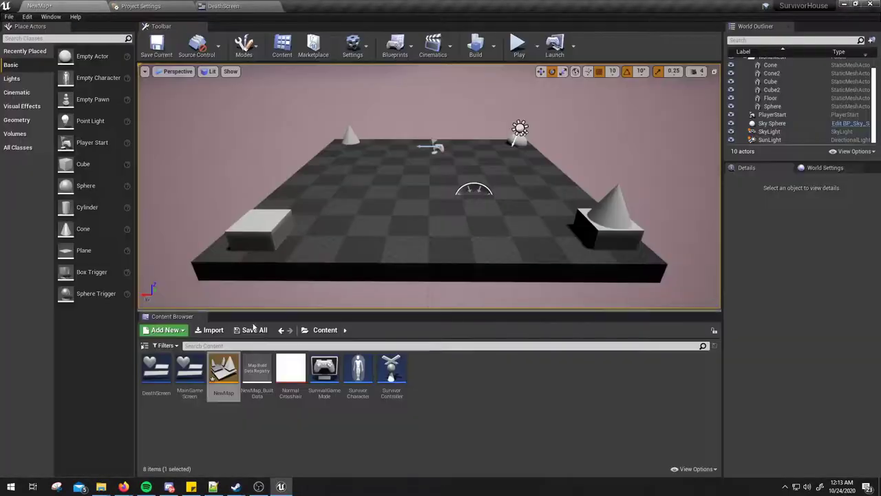
left_click(219, 6)
- Wire an Open Level node to On Clicked (Button_84) with Level Name NewMap
left_click_drag(355, 239, 501, 245)
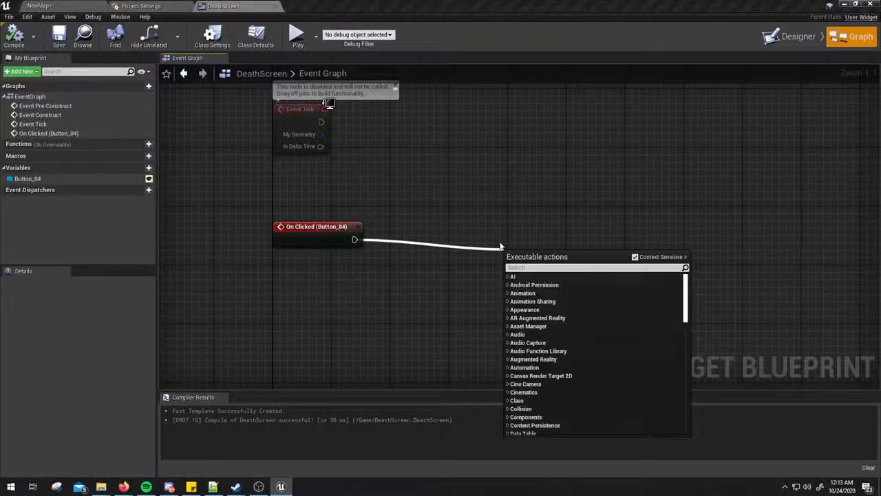
type("open level")
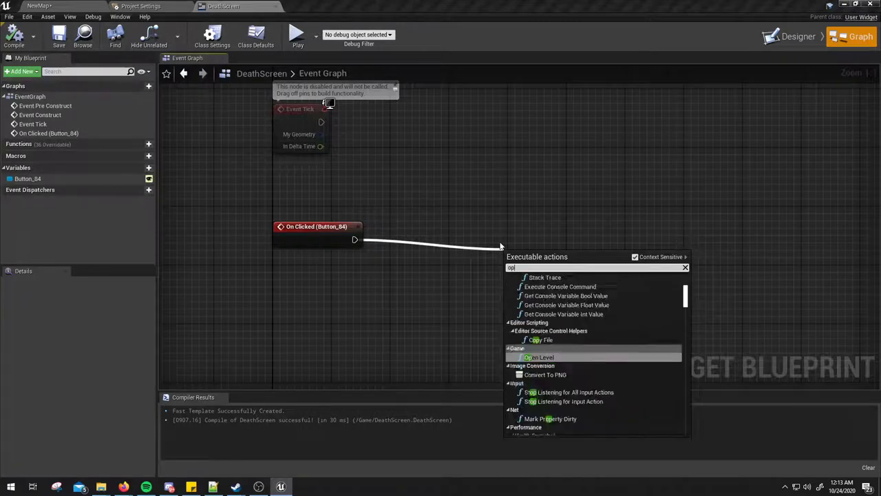
key("Return")
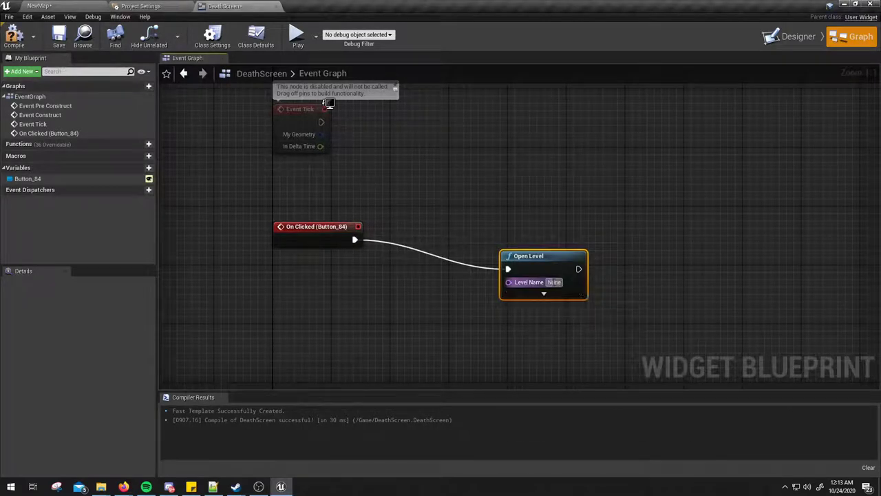
type("NewMap")
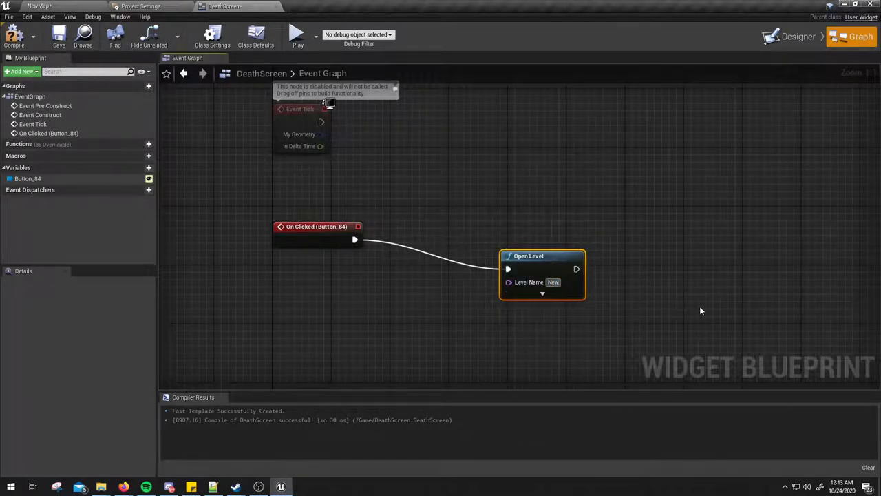
- Confirm the NewMap level name, move Open Level beside the click event, and compile
left_click(39, 6)
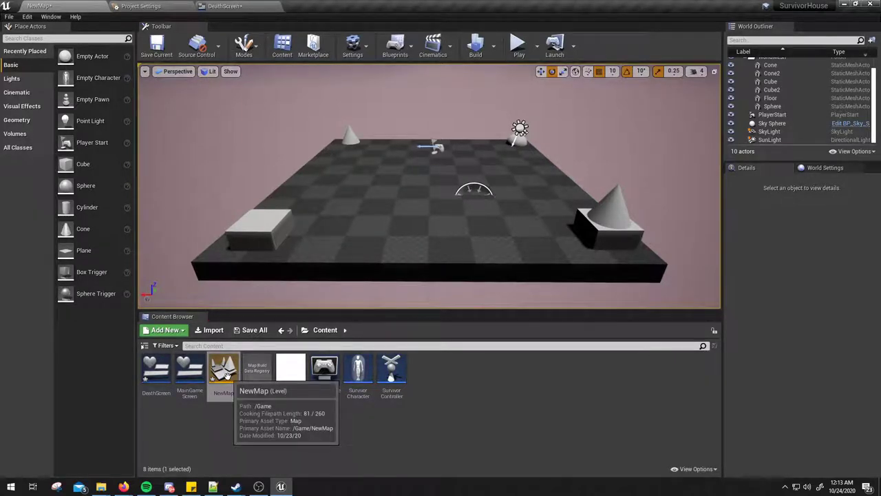
left_click(224, 6)
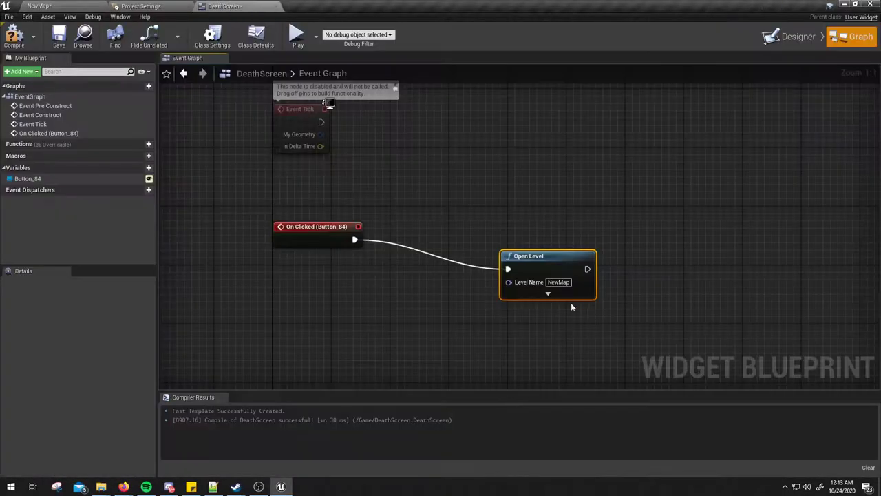
left_click(71, 5)
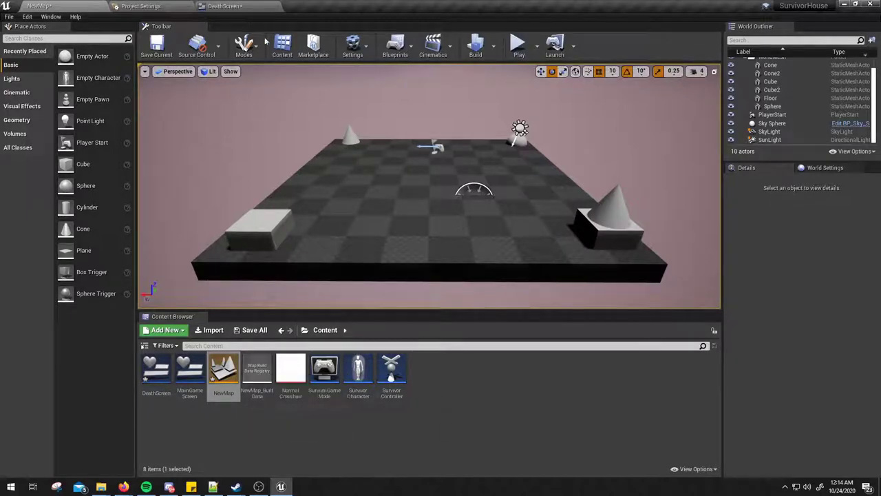
left_click(231, 5)
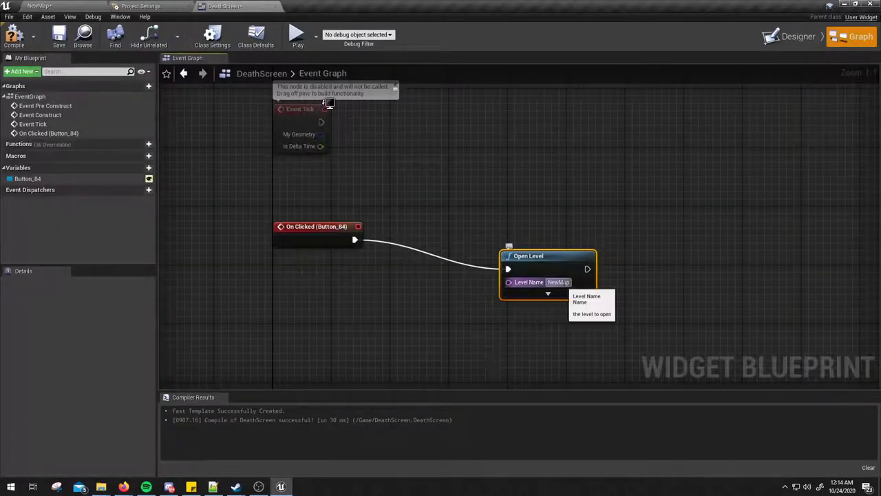
left_click_drag(531, 258, 421, 230)
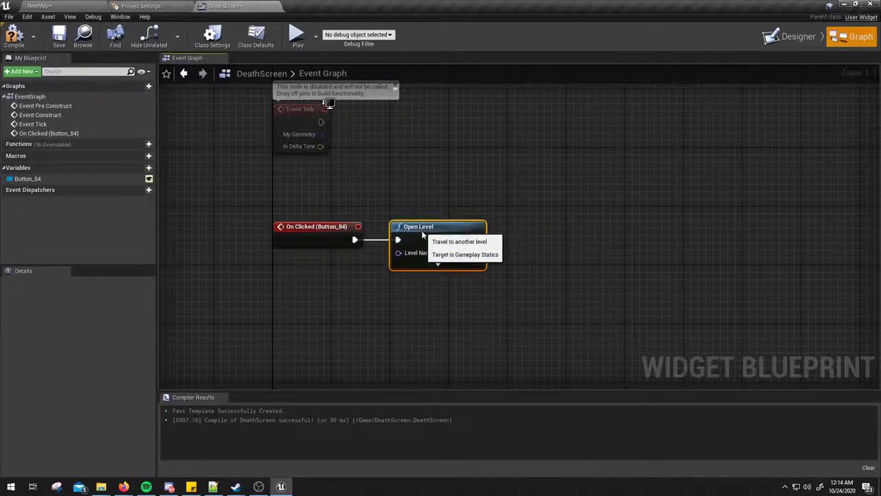
left_click(434, 179)
left_click(14, 36)
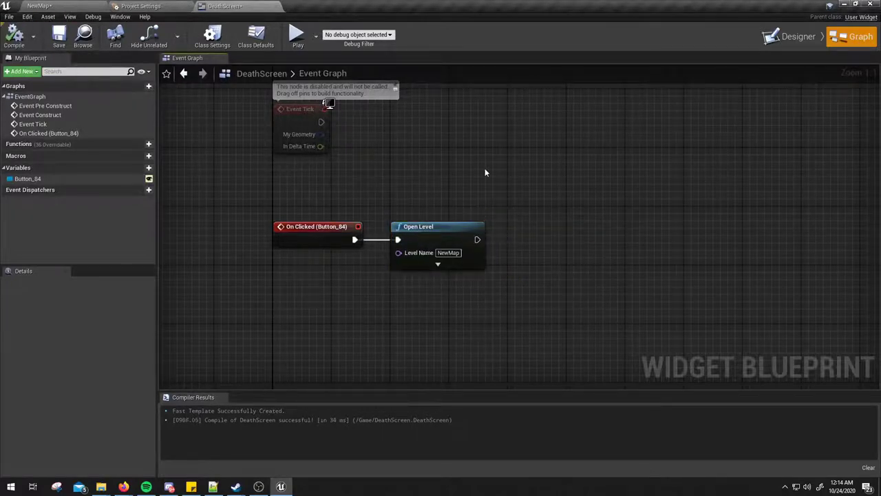
- Recompile DeathScreen with F7, then play-test the level, walking with W and stopping with Esc
key("F7")
left_click(296, 35)
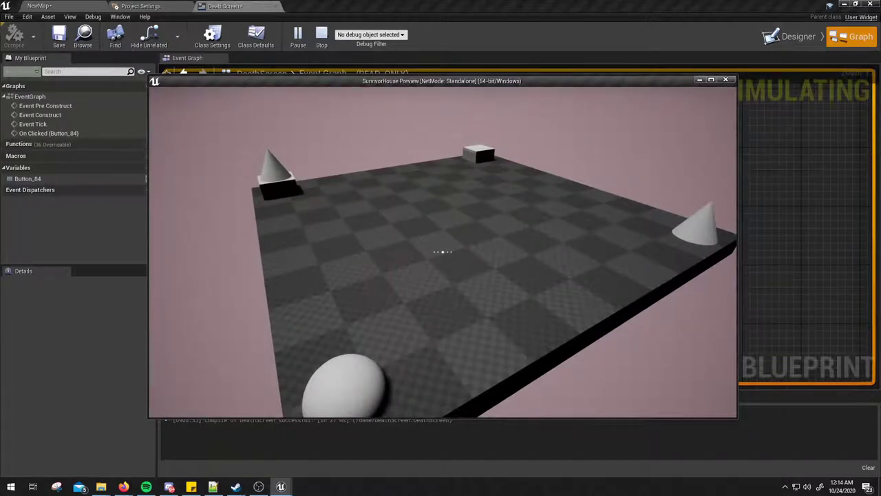
key("w")
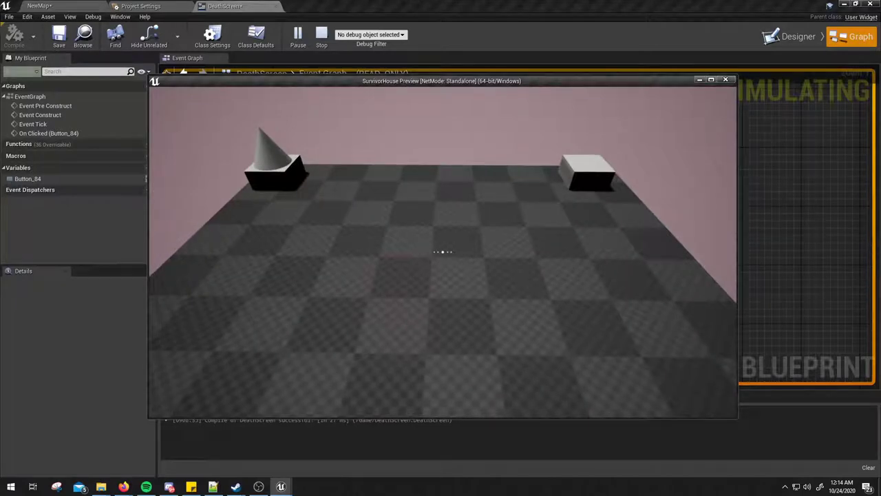
key("Escape")
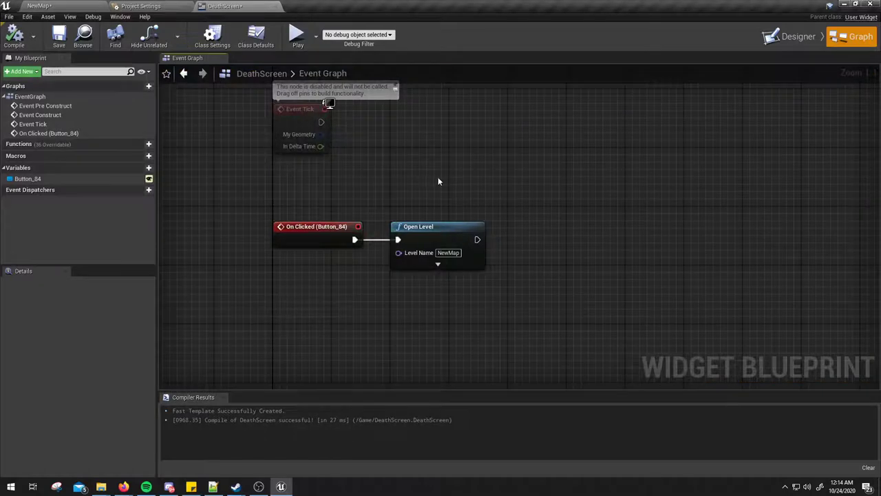
- Switch DeathScreen to its Designer view, then settle on the NewMap level editor tab
left_click(792, 37)
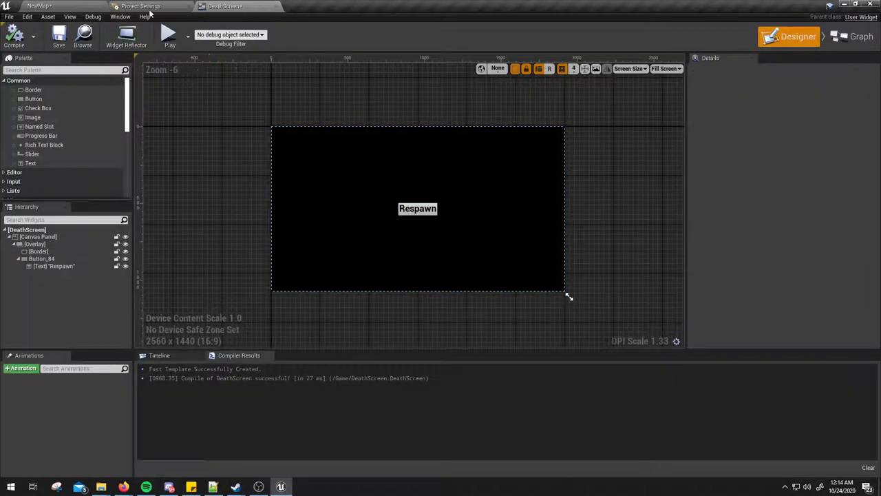
left_click(42, 6)
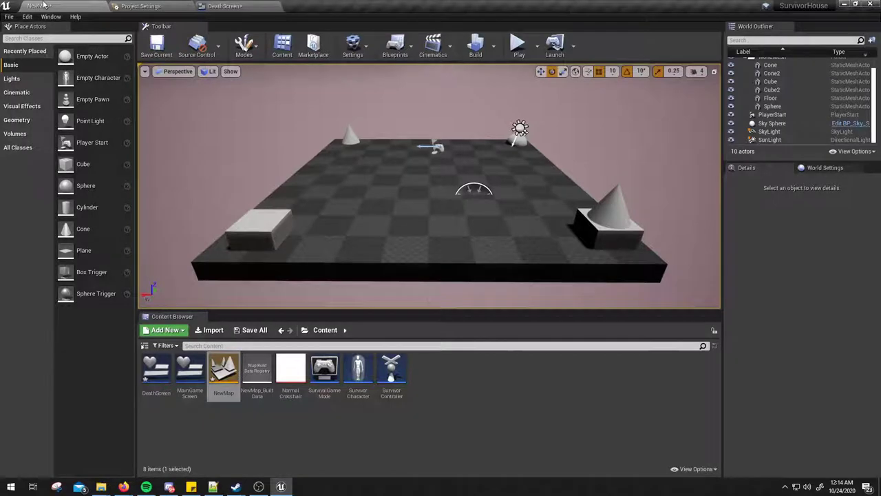
left_click(231, 7)
left_click(38, 6)
left_click(222, 5)
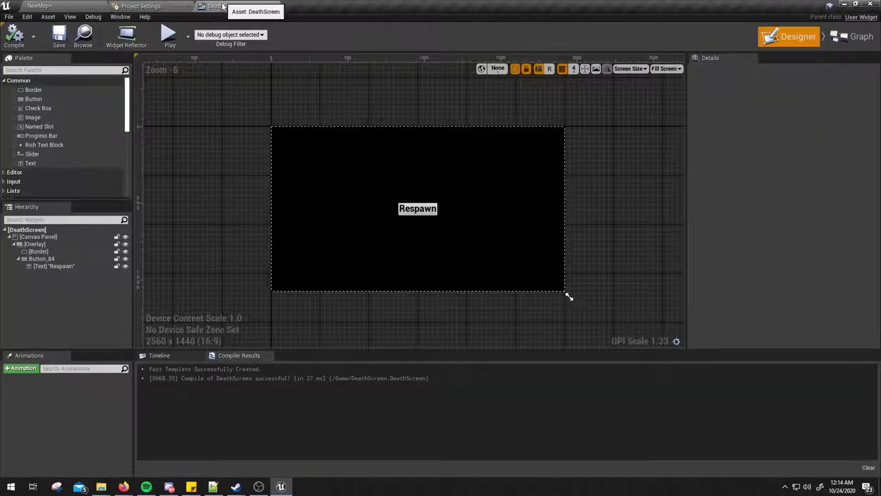
left_click(55, 5)
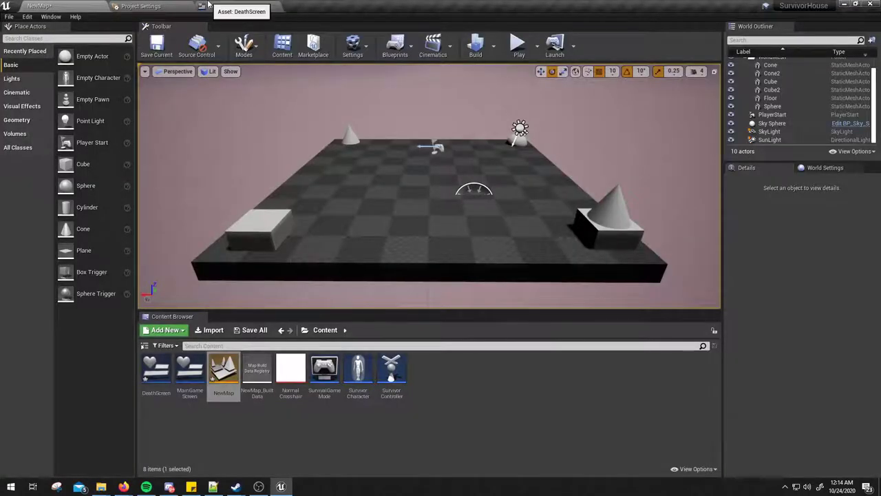
left_click(208, 5)
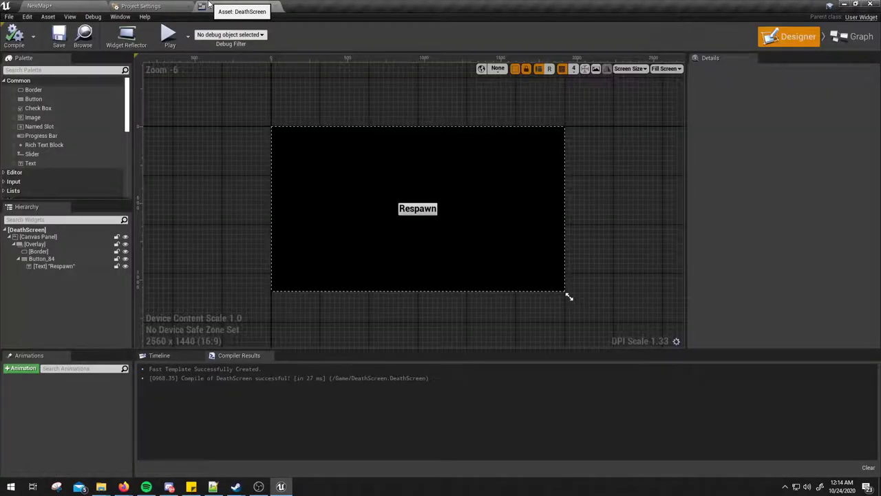
left_click(69, 5)
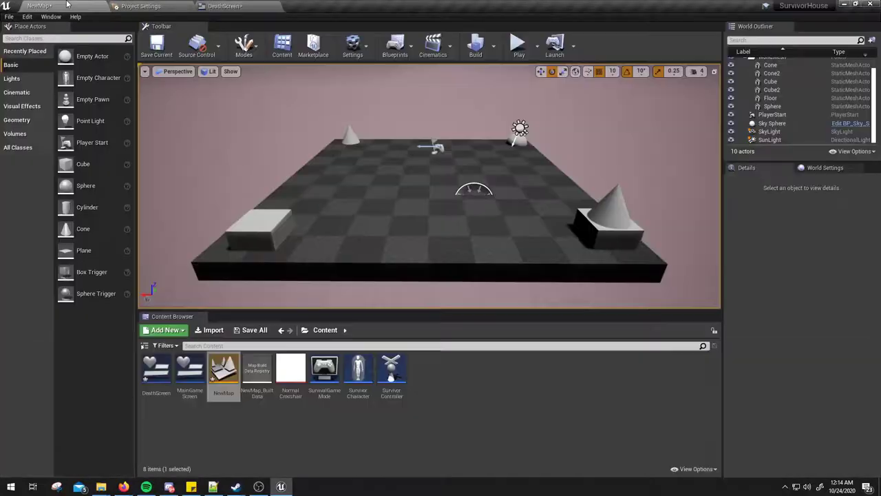
- Open SurvivorController and place a custom event node (CustomEvent_0) in empty Event Graph space
double_click(392, 375)
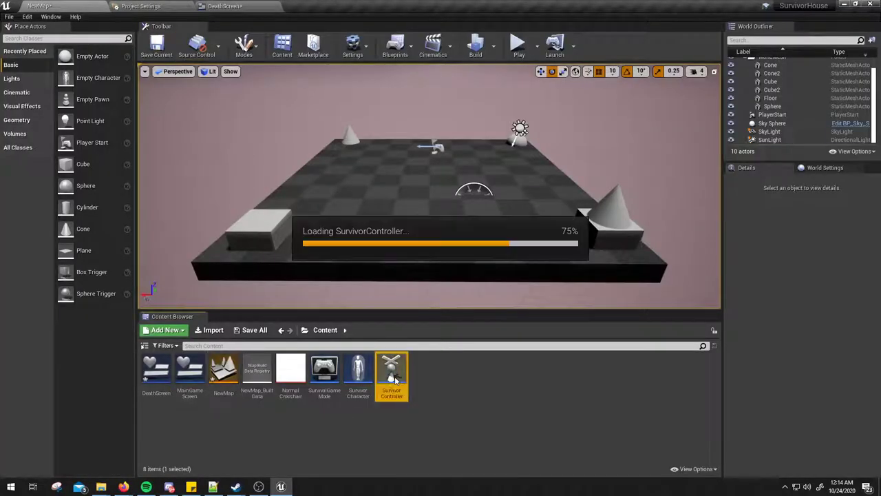
mouse_move(412, 195)
right_mouse_down()
mouse_move(427, 238)
mouse_move(370, 220)
mouse_move(279, 244)
right_mouse_up()
right_click(279, 244)
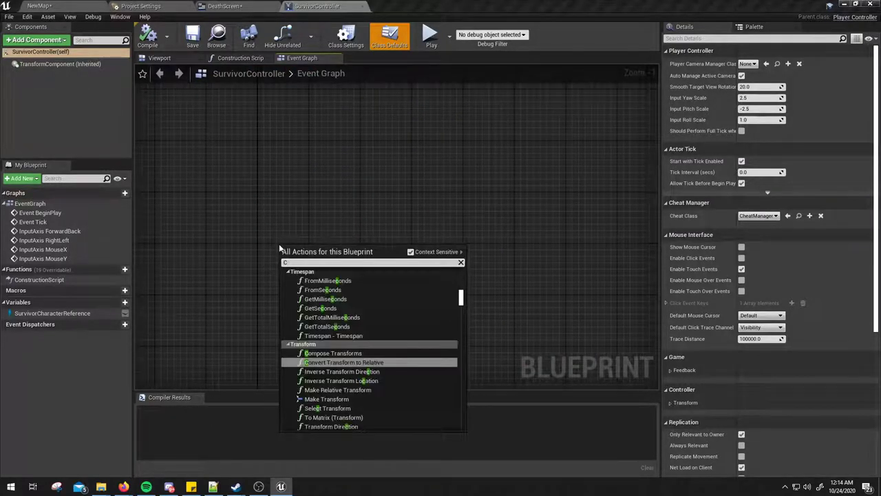
type("custom event")
key("Return")
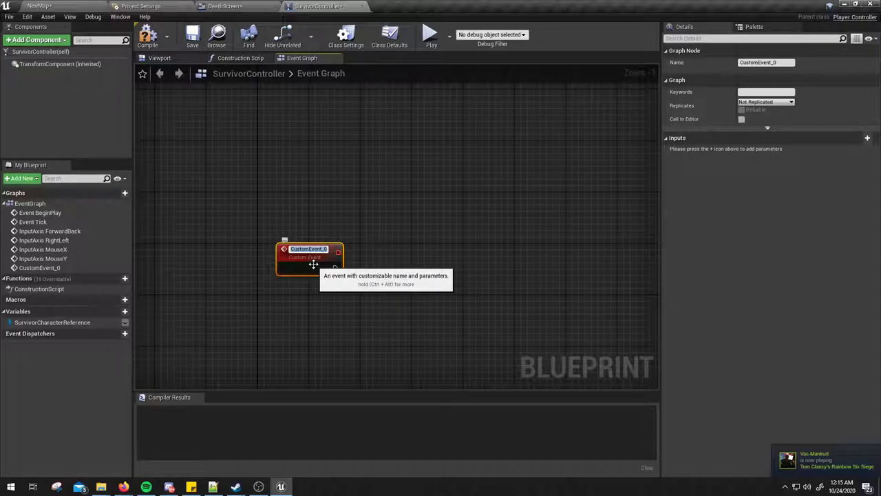
- Name the custom event Death, glancing at the DeathScreen widget layout for reference
type("Death")
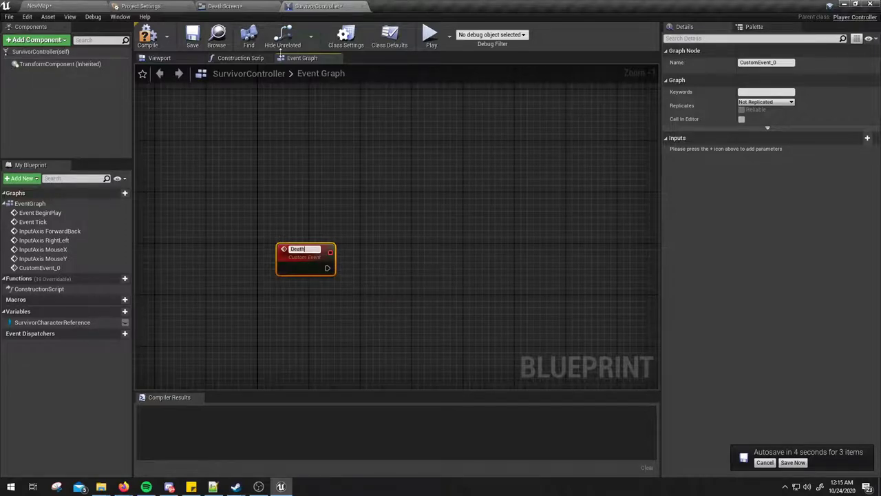
left_click(227, 6)
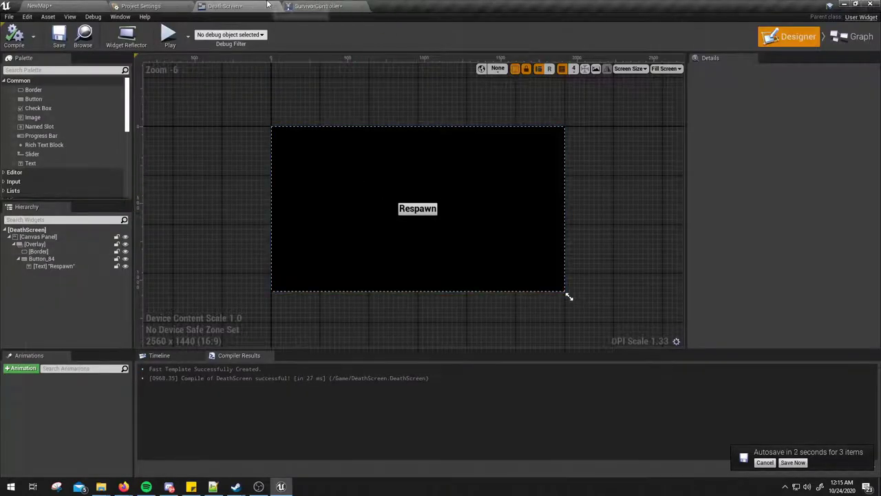
left_click(317, 6)
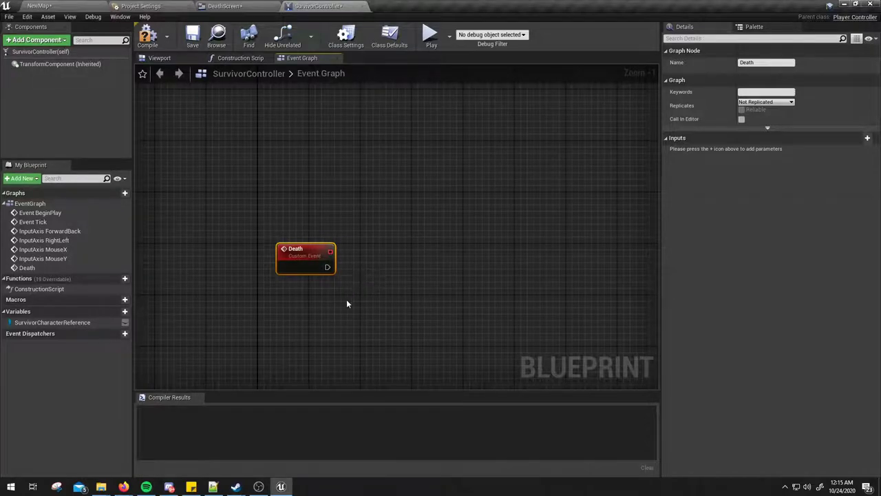
left_click(224, 6)
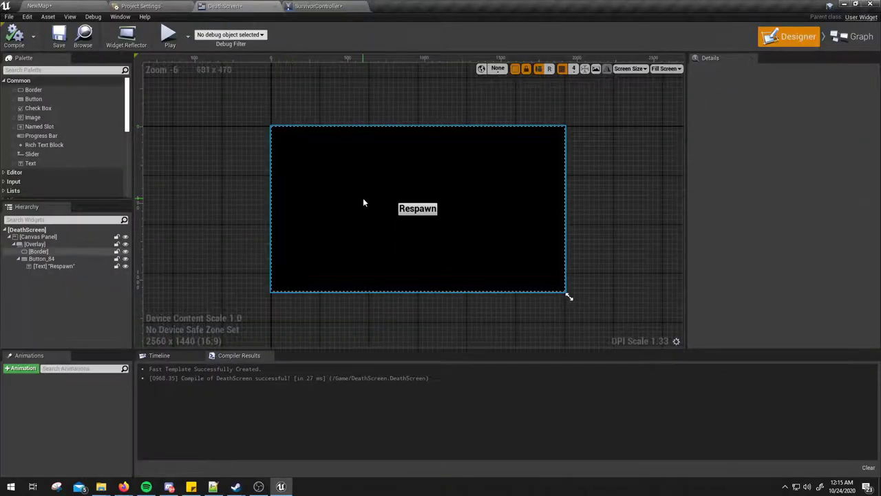
left_click(311, 6)
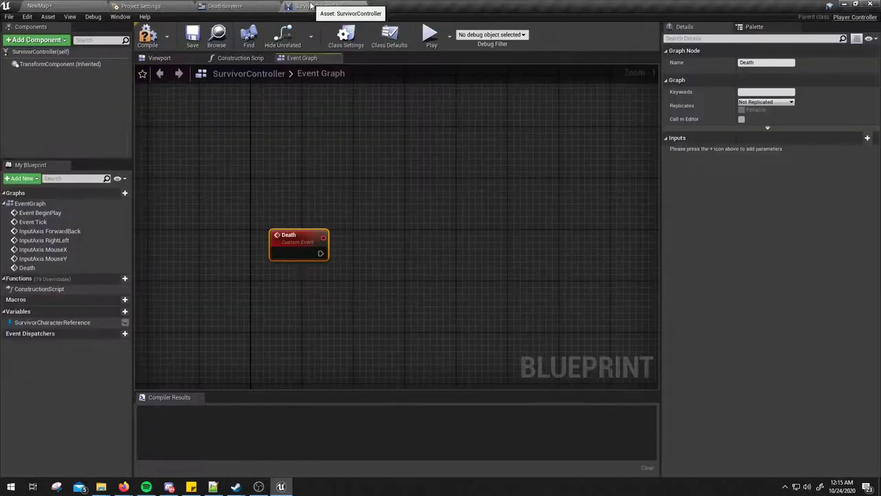
- Compile SurvivorController and nudge the Death node slightly left into position
right_click_drag(331, 313, 327, 275)
left_click(327, 275)
left_click(147, 38)
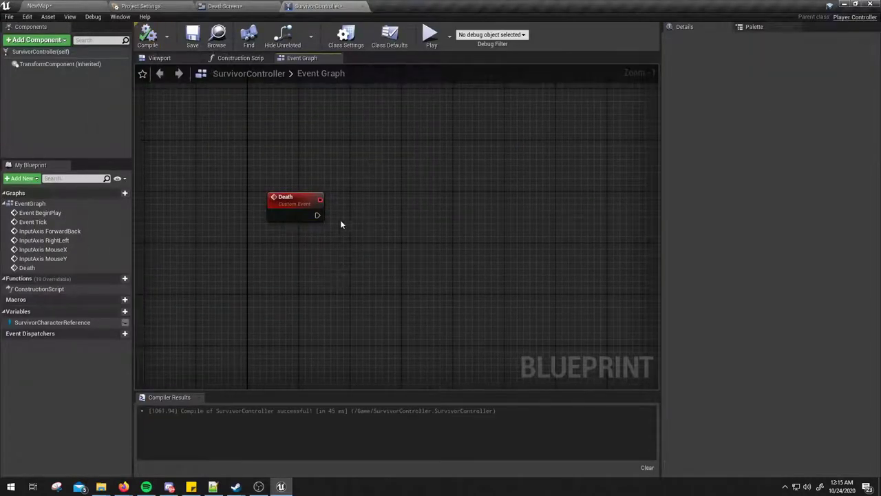
right_click_drag(348, 217, 314, 226)
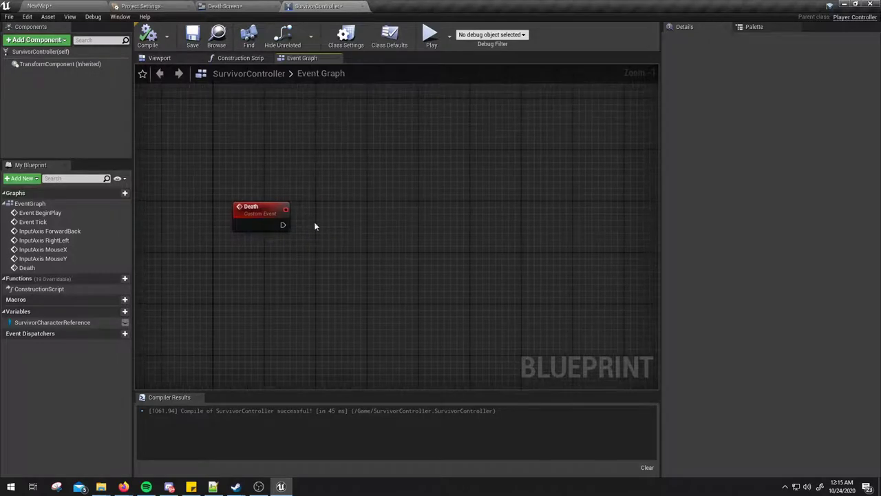
left_click_drag(265, 210, 245, 210)
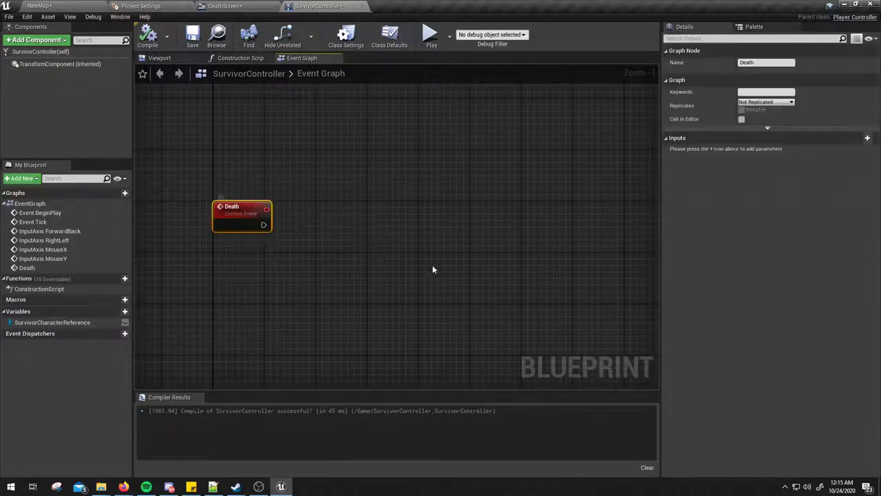
left_click_drag(263, 225, 334, 241)
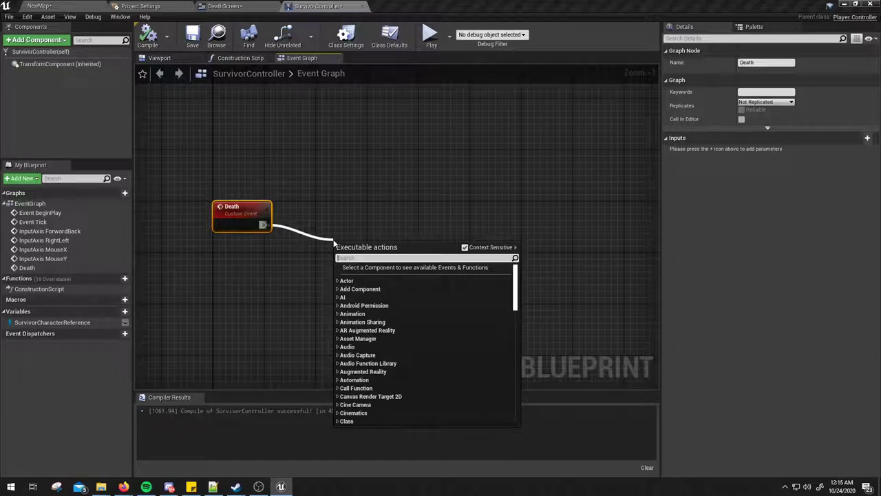
- Wire a Disable Input node (Target self) after Death and place it beside the event
type("Di")
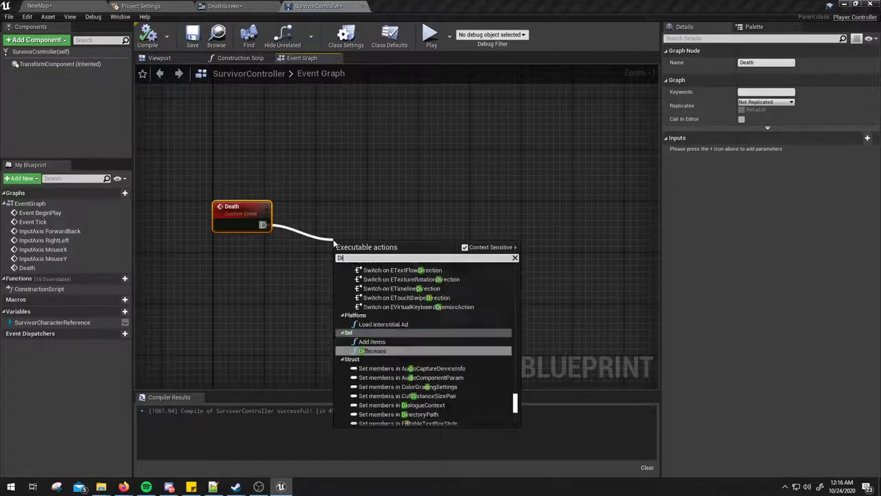
type("sable Mn")
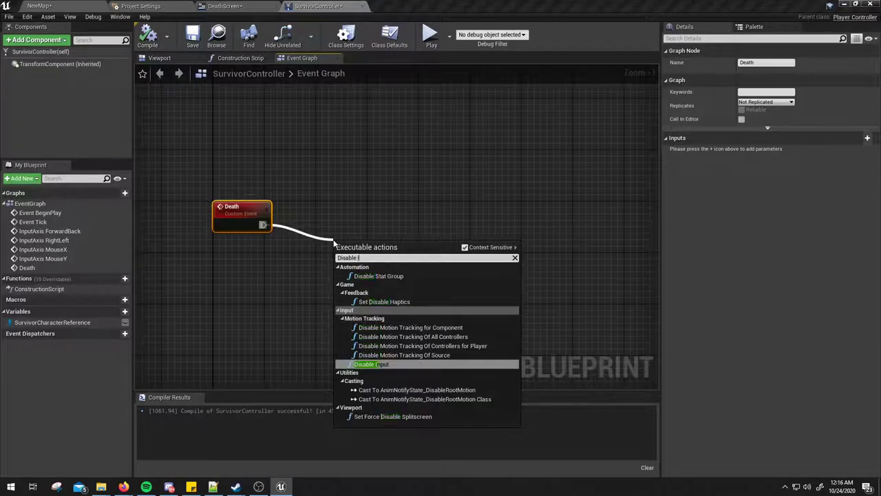
type("put")
key("Return")
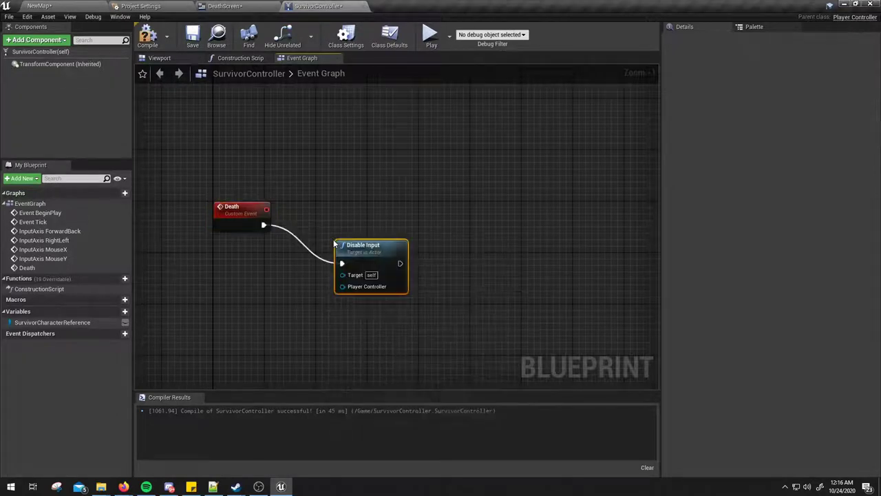
left_click_drag(372, 256, 340, 218)
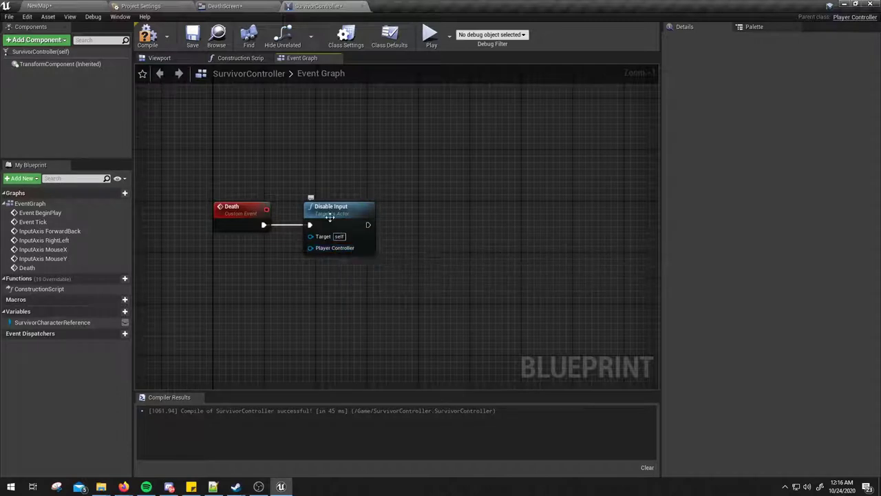
right_click_drag(350, 171, 318, 179)
- Pick Disable Input from the right-click action list to follow the Death event
right_click(269, 164)
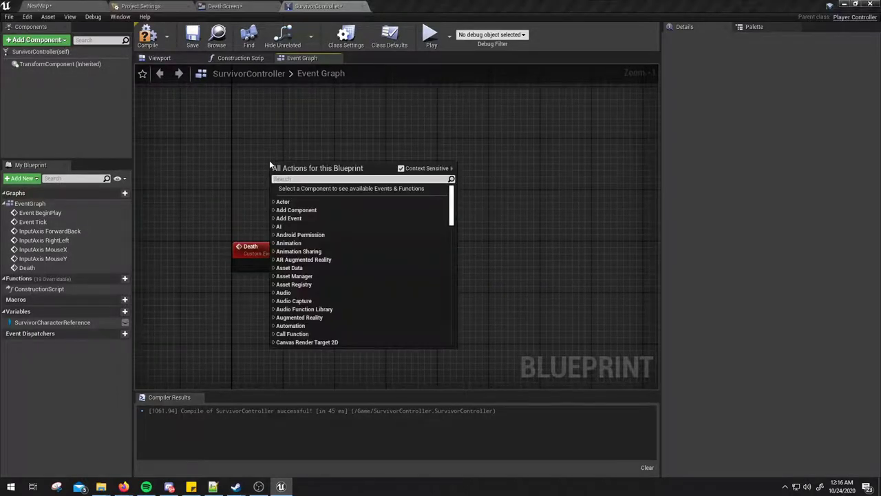
type("o")
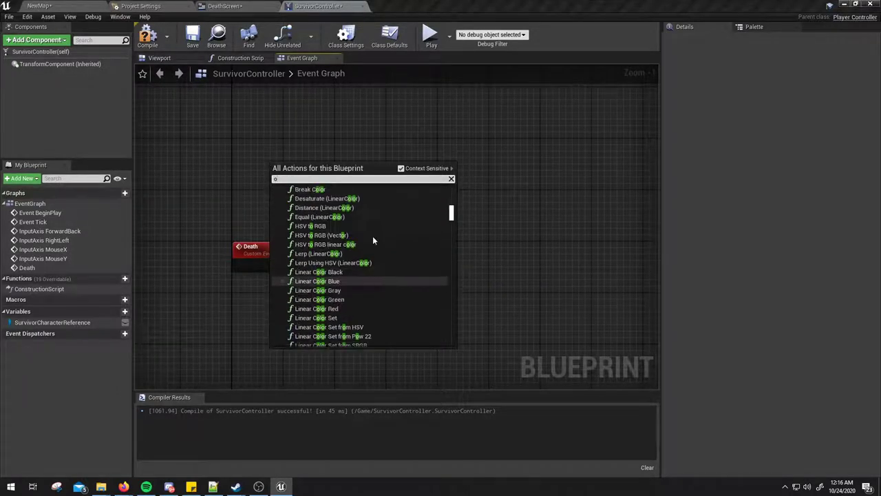
key("Escape")
right_click(324, 168)
type("e")
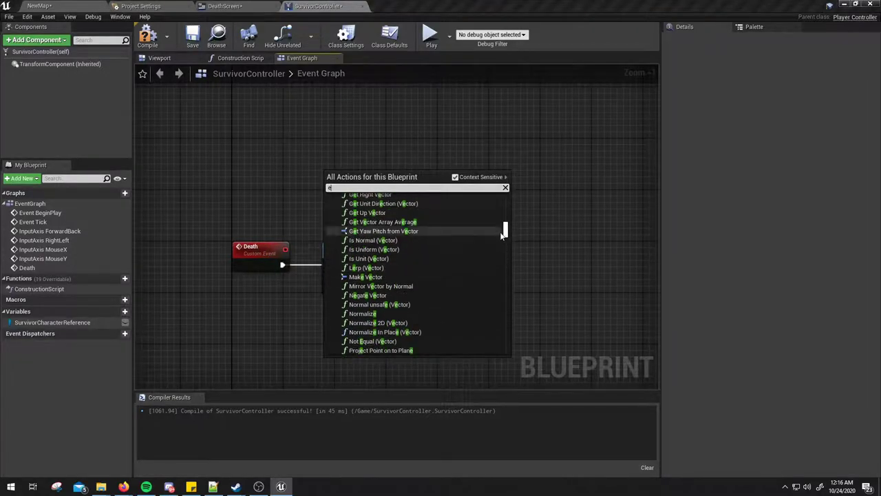
left_click_drag(505, 229, 503, 330)
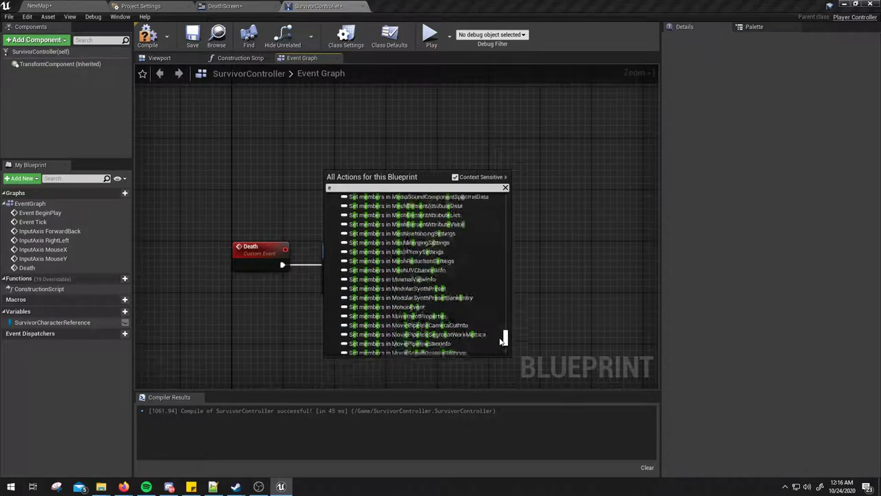
left_click_drag(503, 330, 504, 346)
left_click(375, 348)
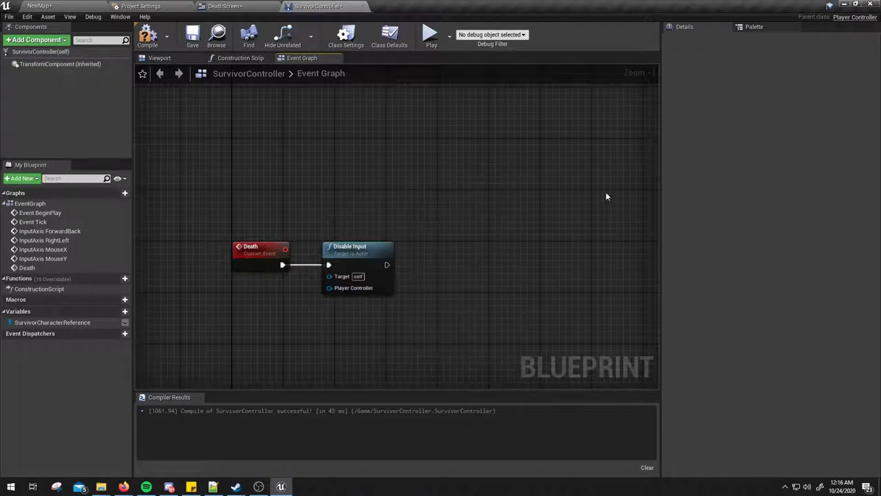
- Show the node Palette and expand its full Library
left_click(754, 29)
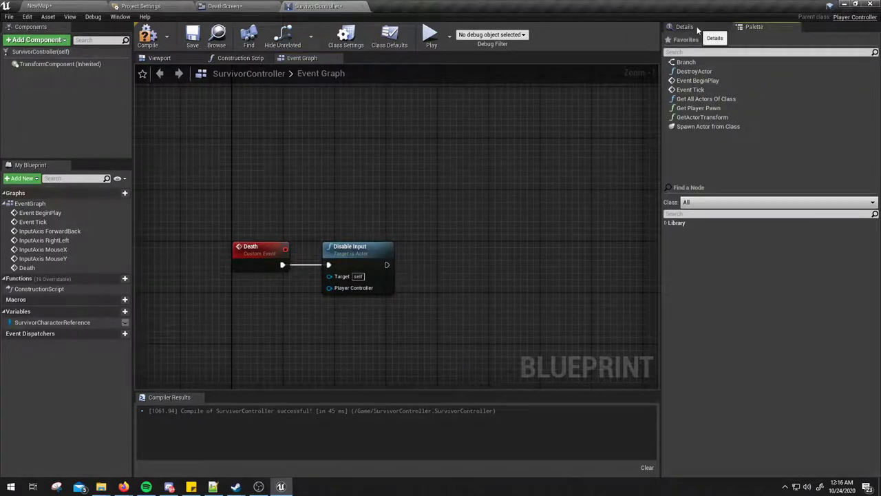
left_click(685, 27)
left_click(754, 27)
right_click(397, 188)
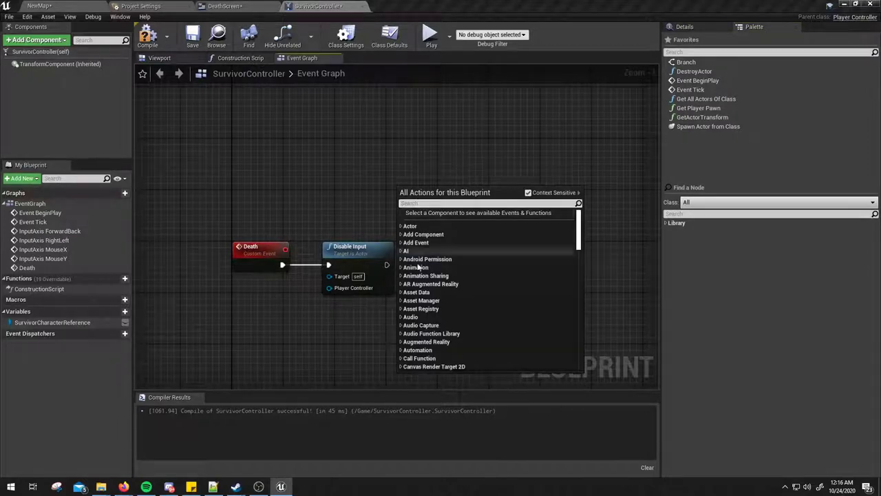
left_click(401, 227)
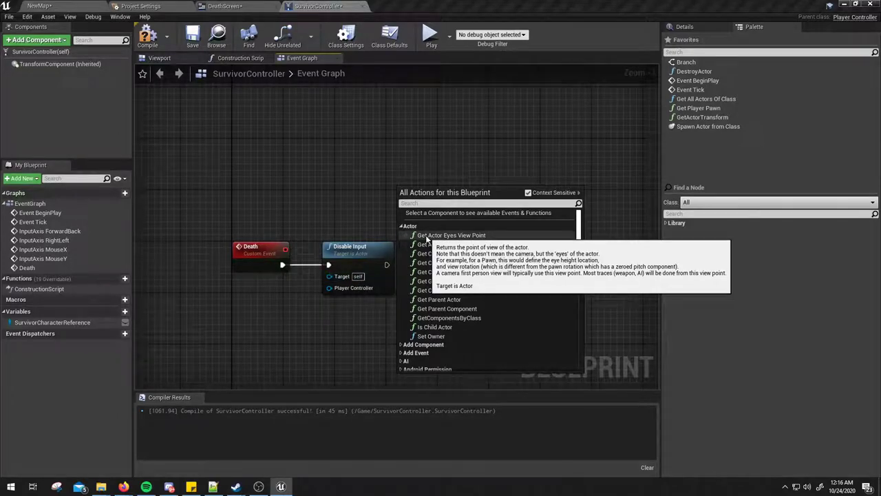
left_click(666, 223)
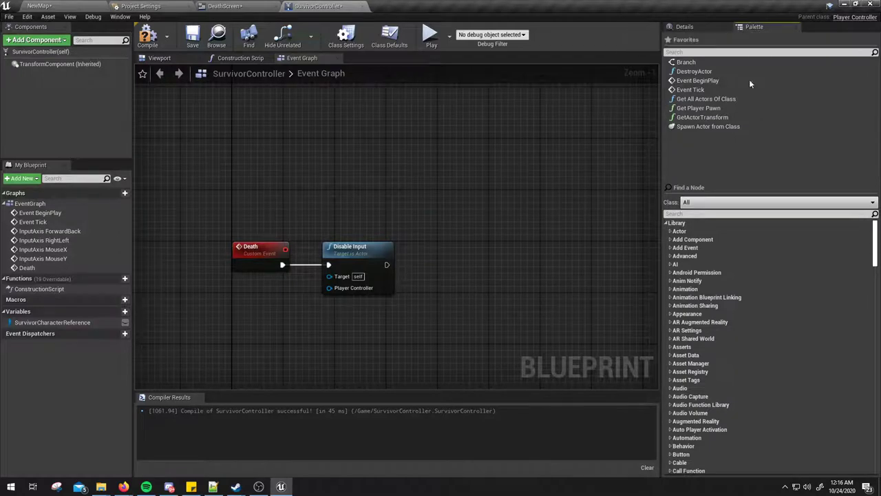
- Scroll down the Palette Library and expand the Input category
scroll(685, 343, "down", 5)
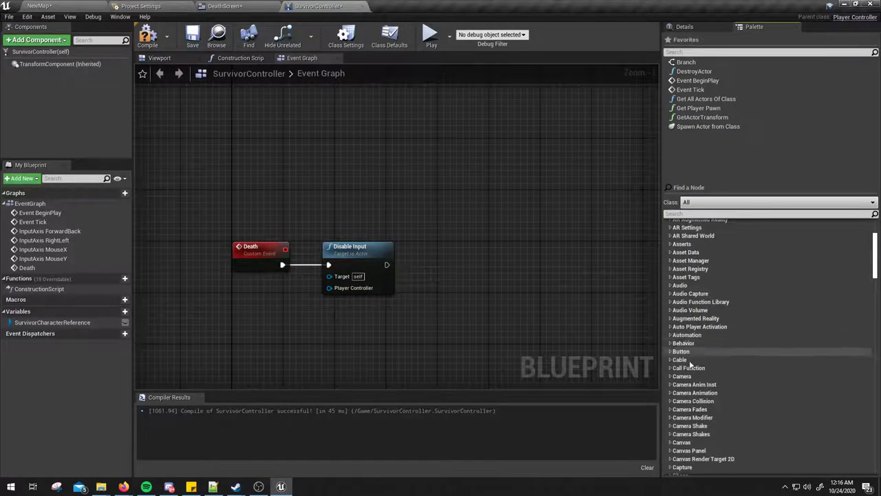
scroll(698, 372, "down", 2)
scroll(697, 373, "down", 2)
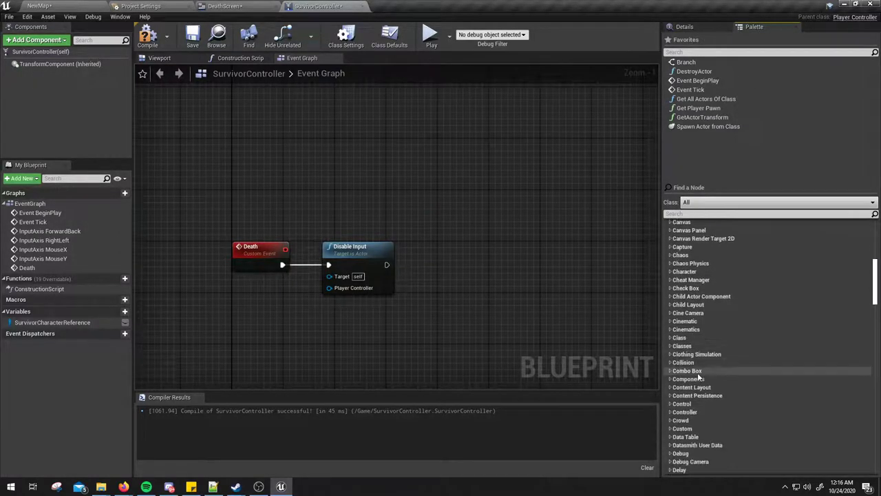
scroll(698, 372, "down", 1)
scroll(697, 372, "down", 1)
scroll(698, 372, "down", 2)
scroll(697, 372, "down", 2)
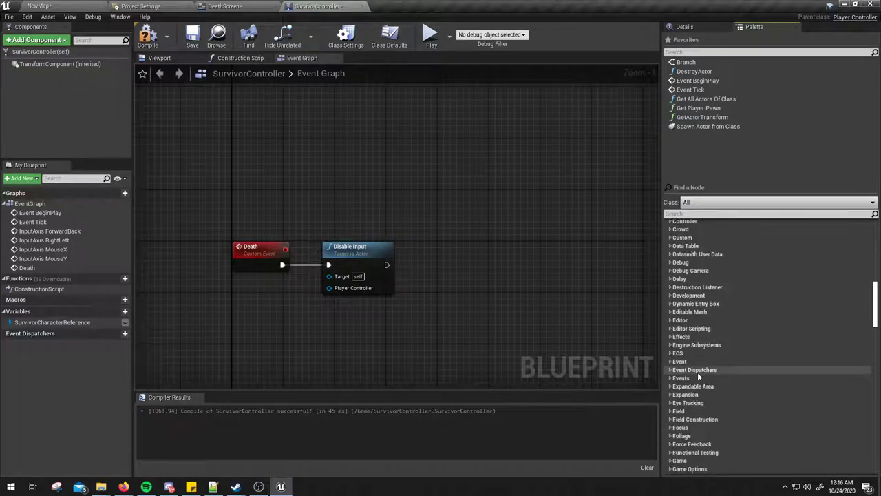
scroll(697, 372, "down", 2)
scroll(698, 372, "down", 1)
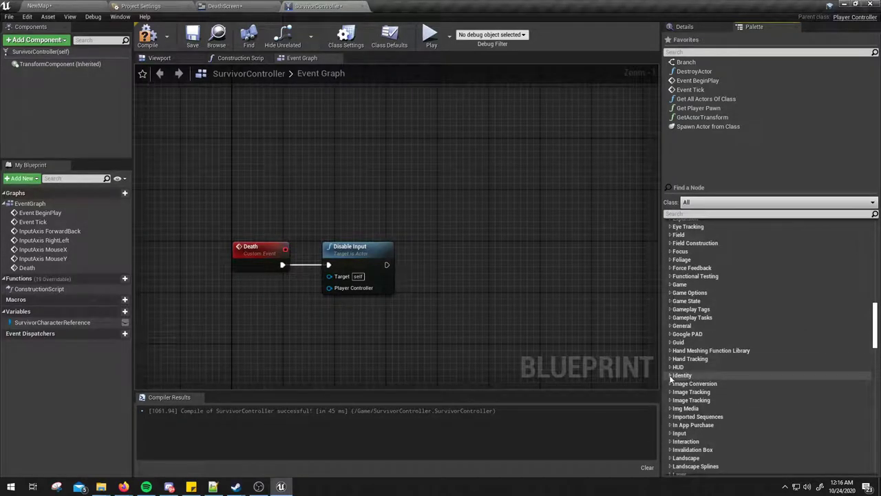
scroll(670, 380, "down", 4)
left_click(670, 375)
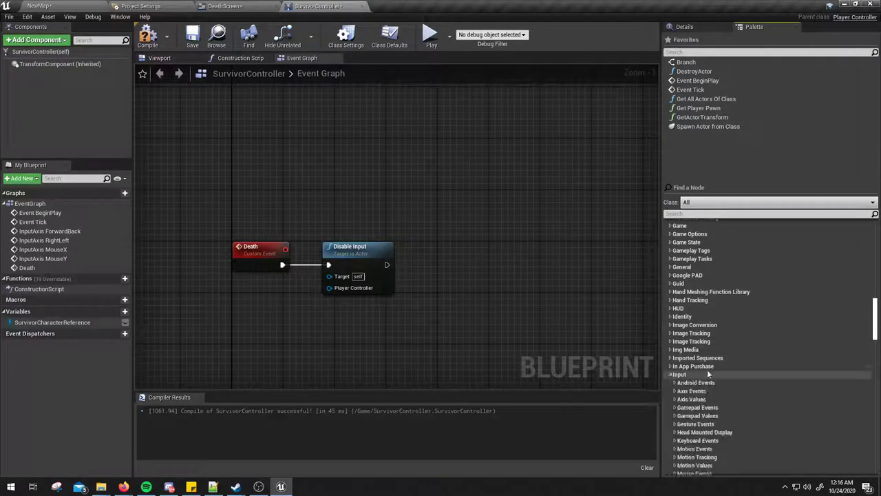
scroll(708, 369, "down", 2)
scroll(719, 356, "down", 1)
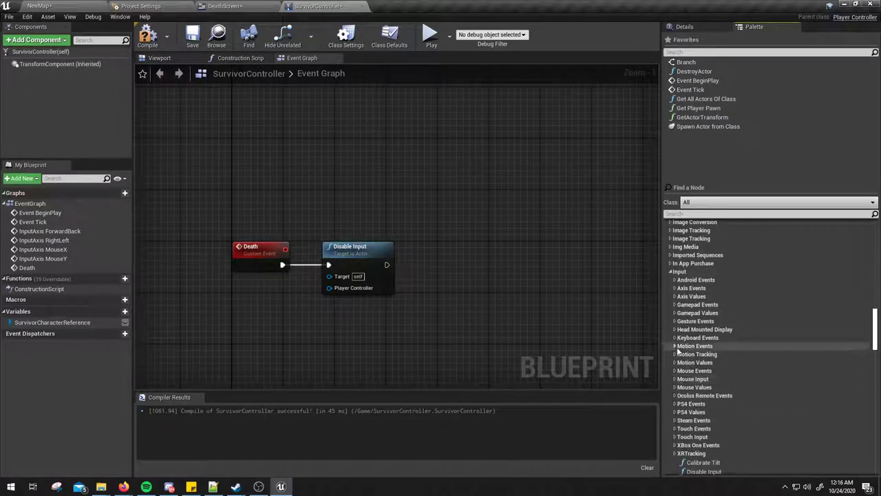
scroll(688, 345, "down", 1)
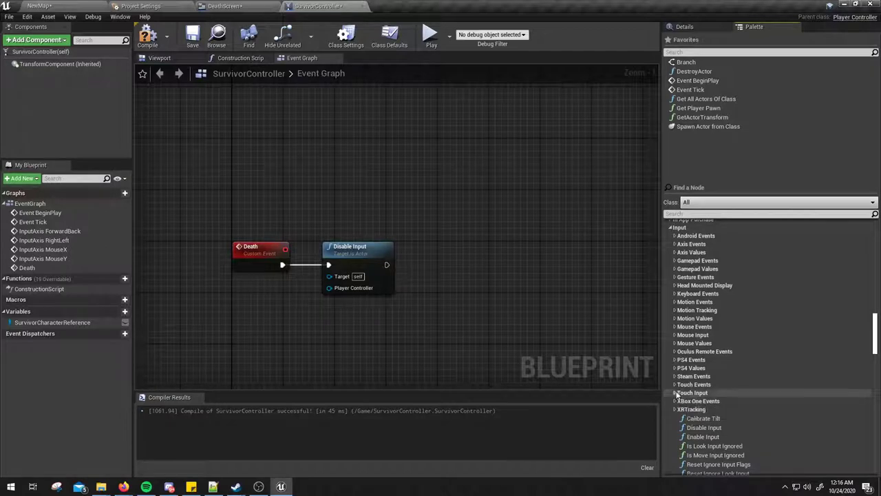
scroll(685, 403, "down", 1)
scroll(684, 390, "up", 1)
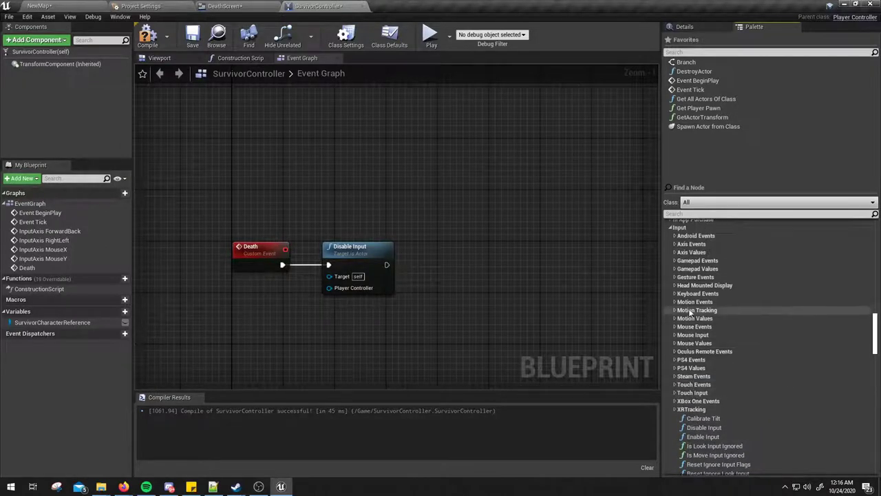
- Expand Keyboard Events and scroll the key list to select the E key event
left_click(675, 293)
scroll(710, 358, "down", 3)
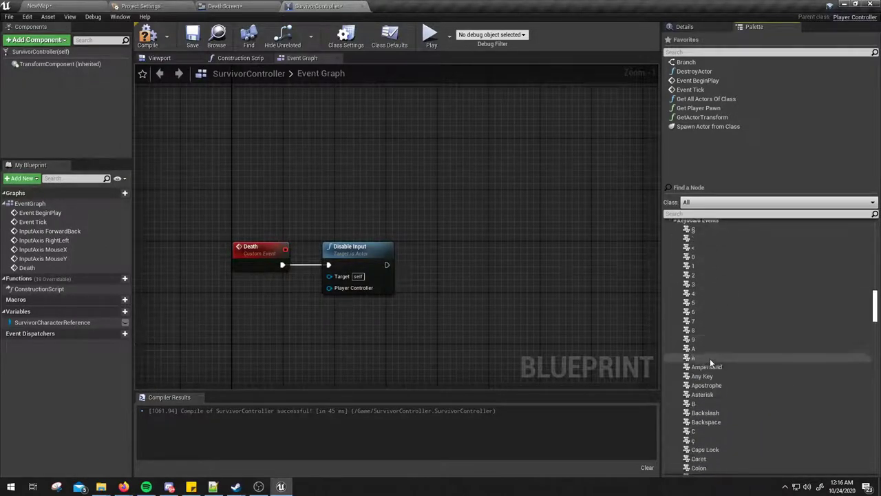
scroll(725, 361, "down", 4)
scroll(725, 371, "down", 4)
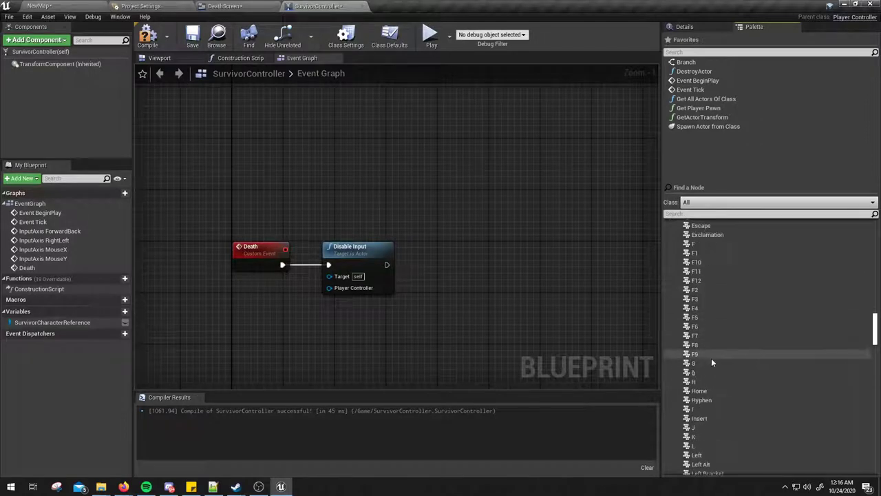
scroll(713, 351, "down", 5)
scroll(714, 347, "down", 3)
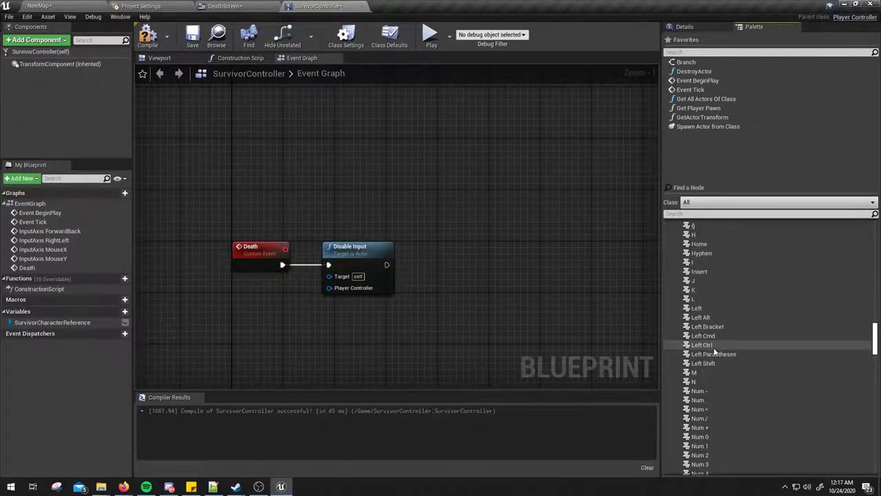
scroll(714, 347, "up", 2)
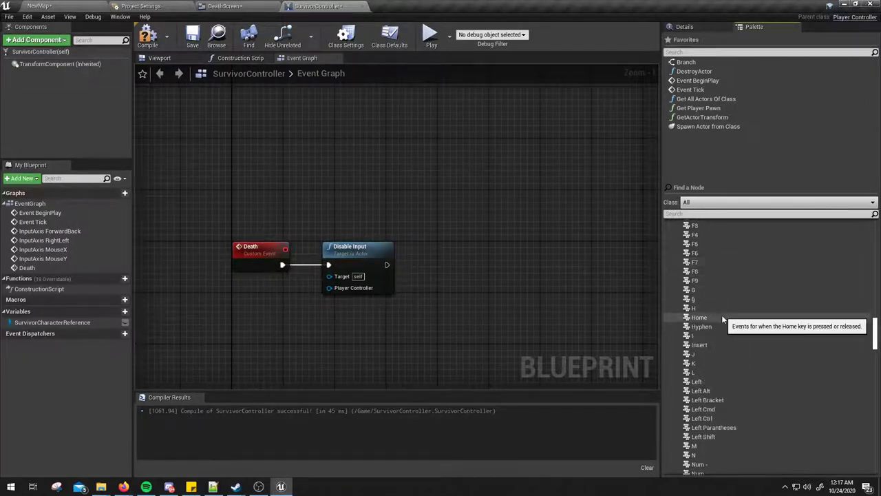
scroll(721, 319, "down", 3)
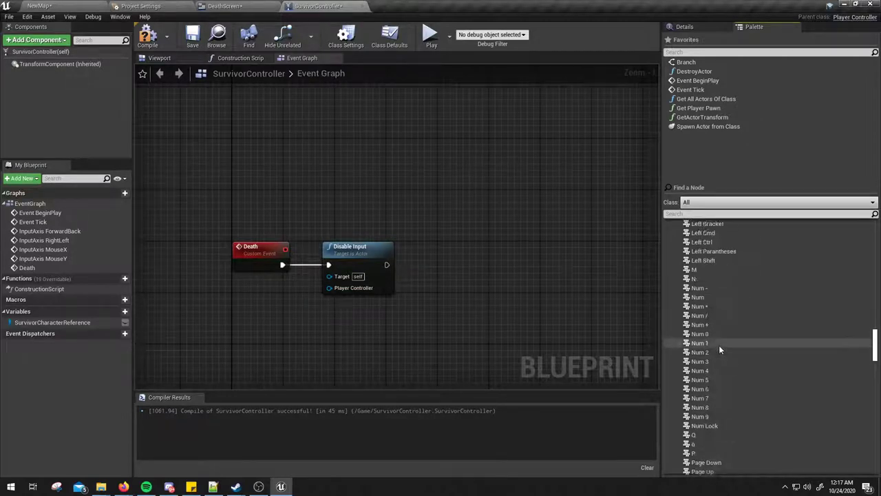
scroll(720, 341, "up", 2)
scroll(719, 339, "up", 4)
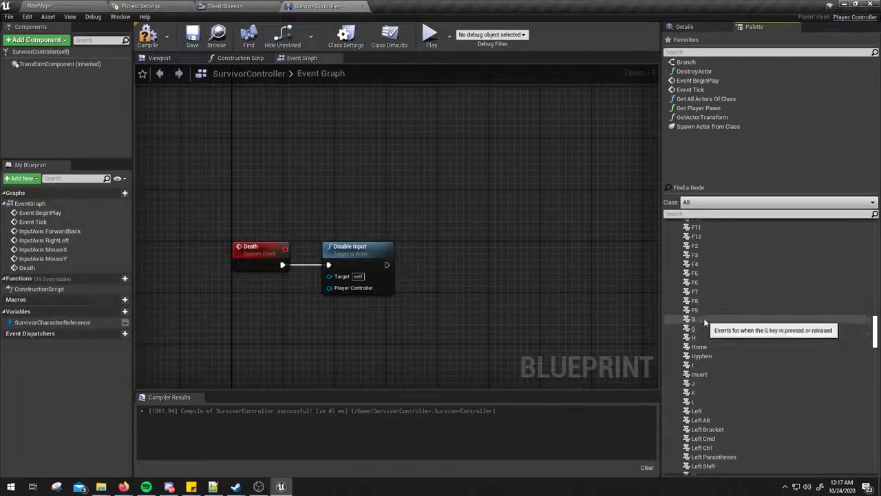
scroll(707, 231, "up", 1)
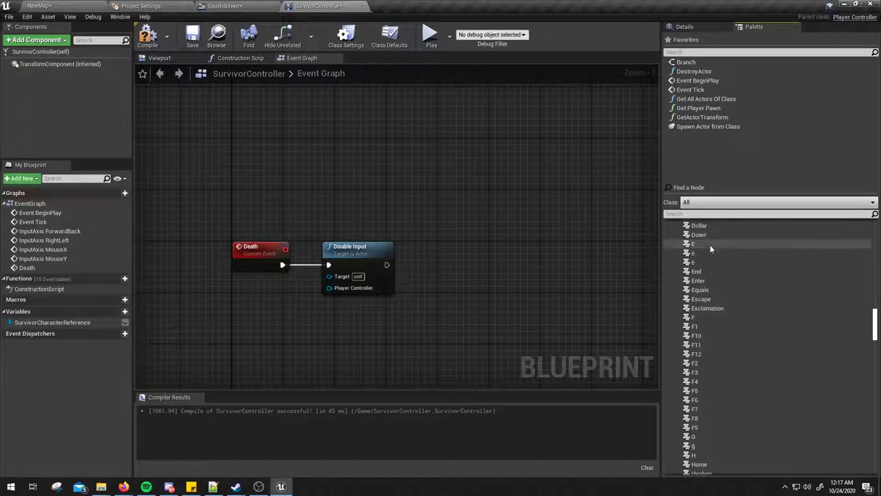
left_click(704, 246)
- Drop the E key event node into the SurvivorController graph and compile
mouse_move(704, 246)
left_mouse_down()
mouse_move(323, 169)
mouse_move(255, 146)
left_mouse_up()
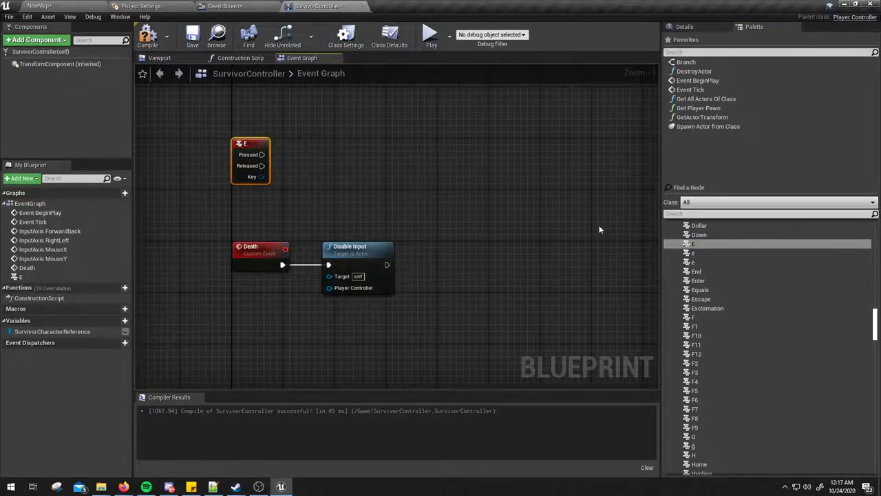
left_click(350, 135)
mouse_move(350, 135)
right_mouse_down()
mouse_move(349, 194)
mouse_move(326, 184)
right_mouse_up()
left_click(147, 38)
- Test wires from the E node's Pressed and Released pins without adding any node
left_click_drag(264, 185, 317, 132)
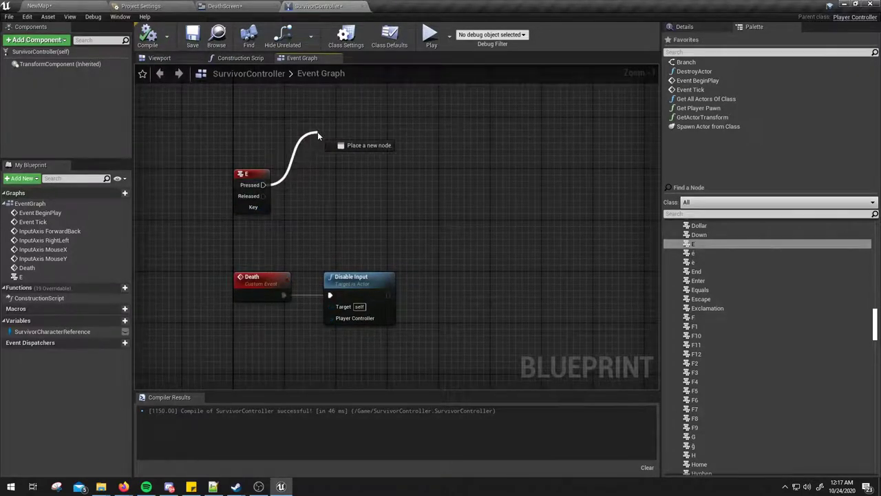
left_click_drag(263, 195, 303, 229)
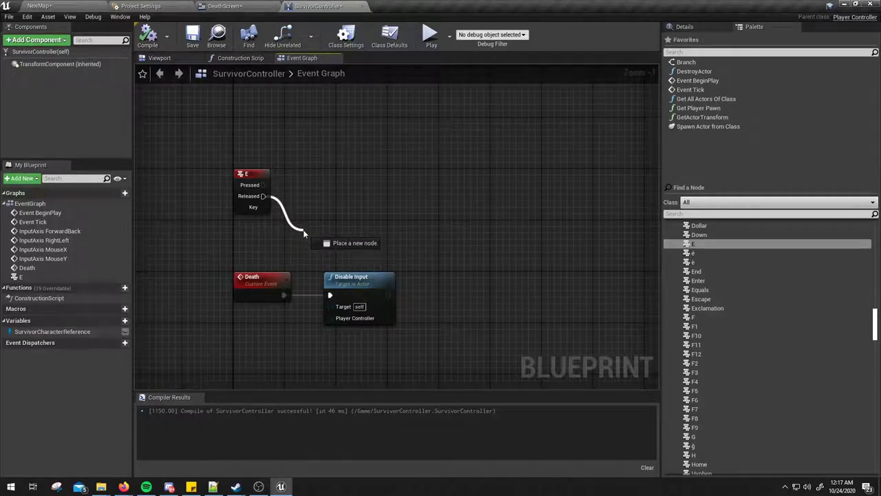
left_click_drag(303, 229, 303, 229)
left_click(306, 213)
left_click_drag(263, 195, 315, 143)
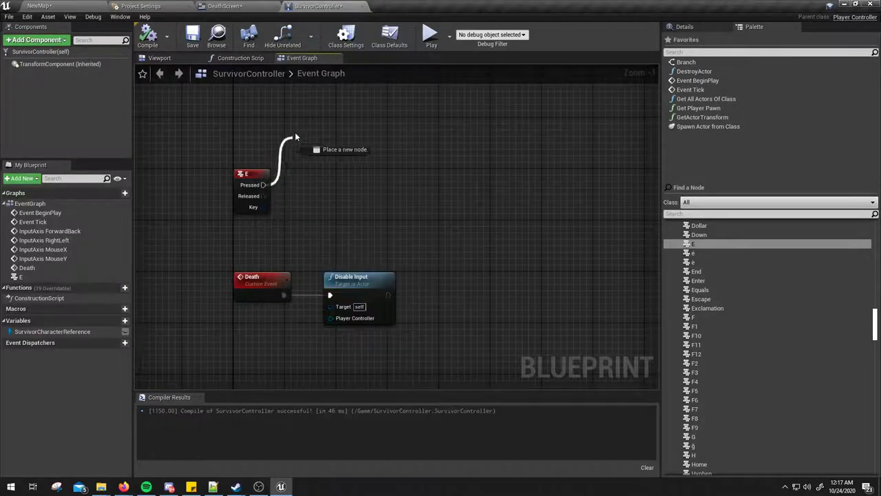
mouse_move(263, 196)
left_mouse_down()
mouse_move(296, 219)
mouse_move(296, 146)
left_mouse_up()
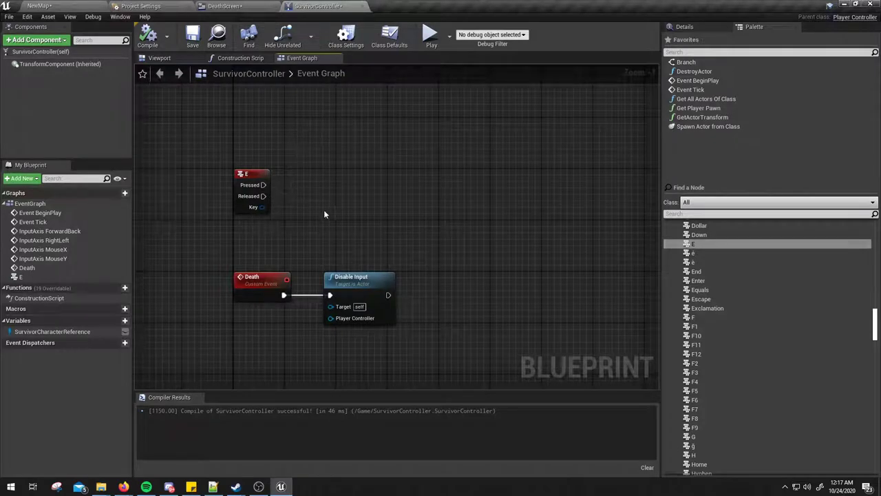
right_click_drag(323, 214, 314, 204)
left_click_drag(228, 250, 391, 341)
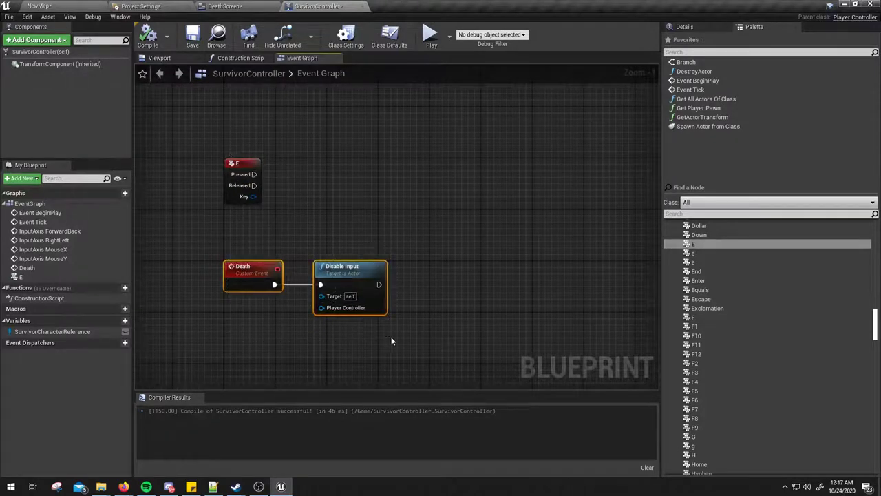
left_click(291, 191)
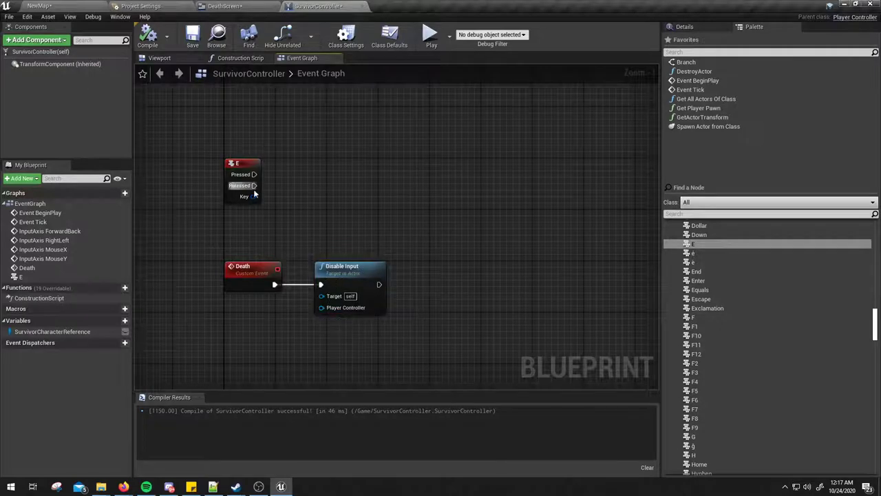
- Connect E's Pressed pin to a new Death call node, place it beside E, and compile
left_click_drag(254, 174, 329, 159)
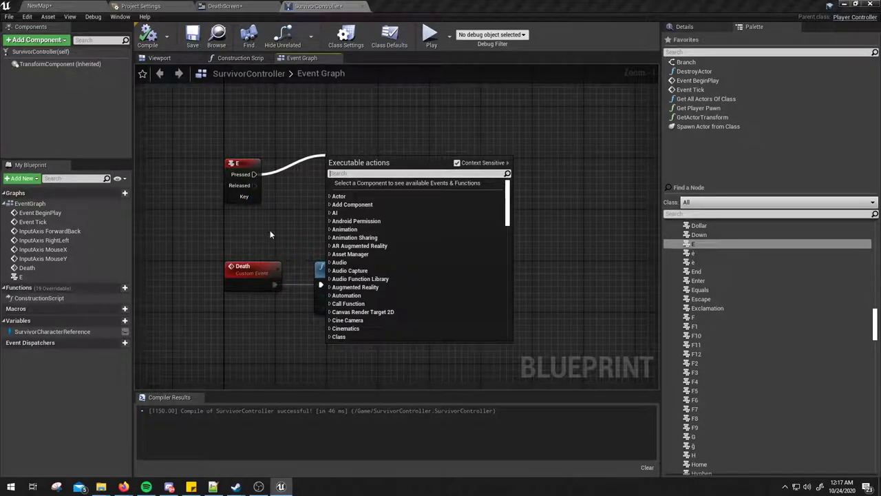
left_click(254, 270)
left_click_drag(254, 175, 382, 155)
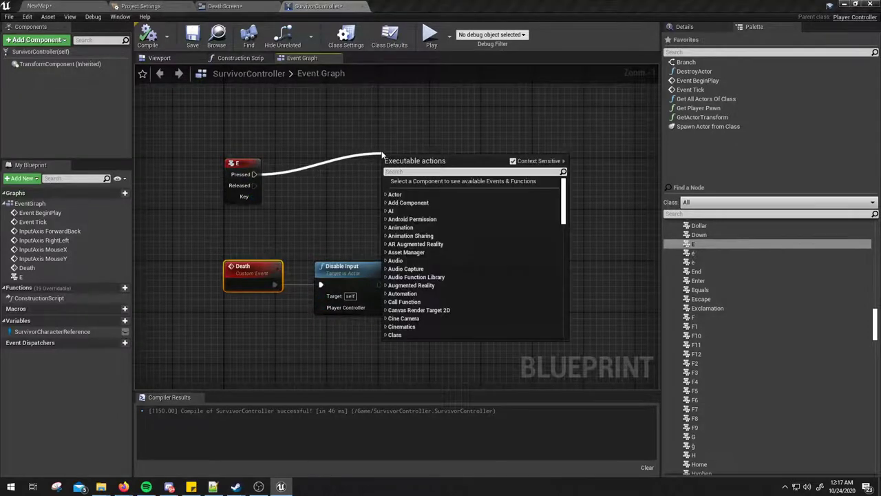
type("death")
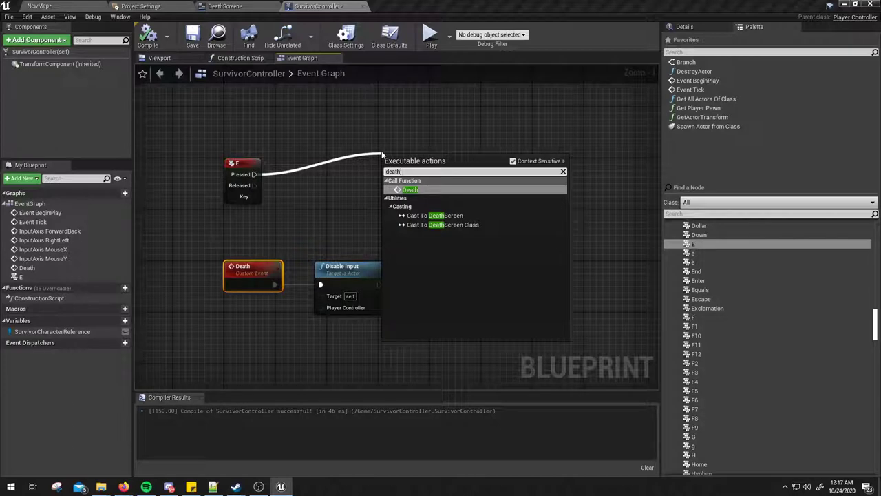
key("Return")
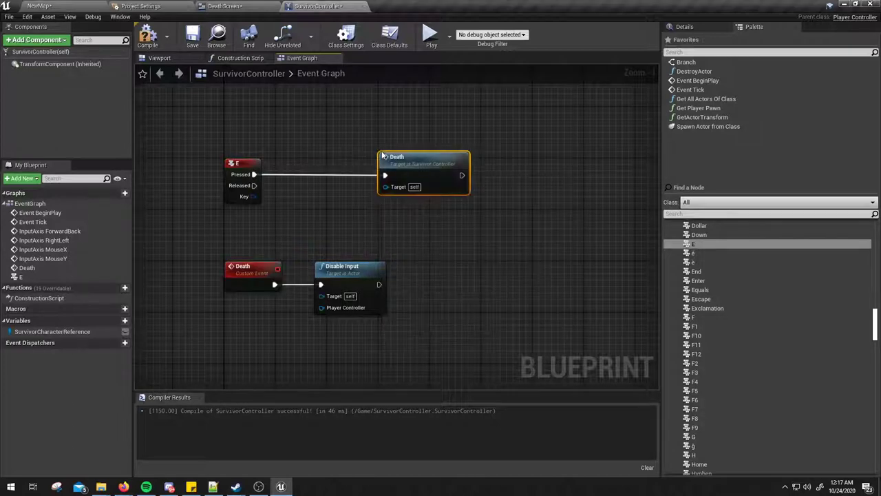
left_click_drag(406, 166, 323, 166)
left_click(213, 99)
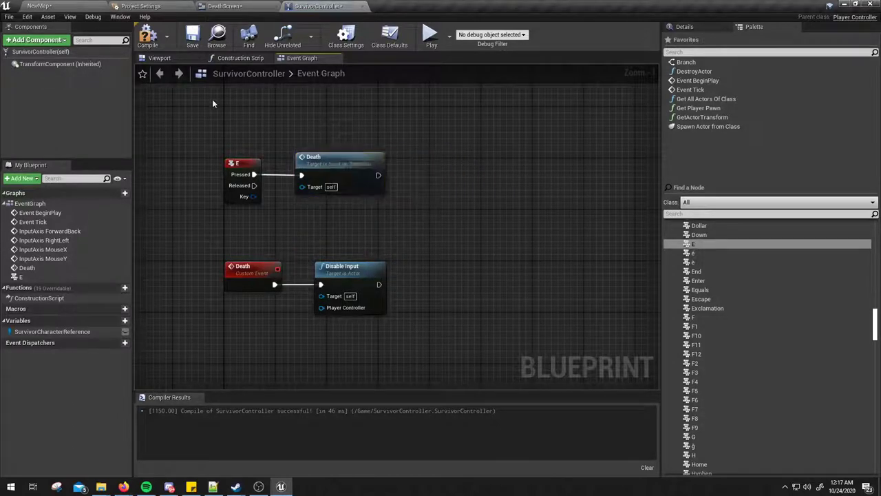
left_click(145, 38)
- Reposition the Disable Input node under Death and compile the blueprint again
left_click(243, 181)
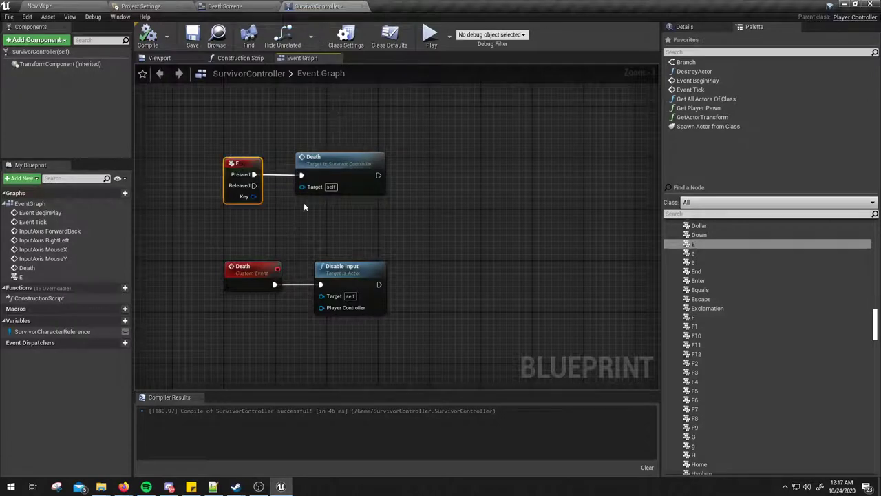
left_click(329, 164)
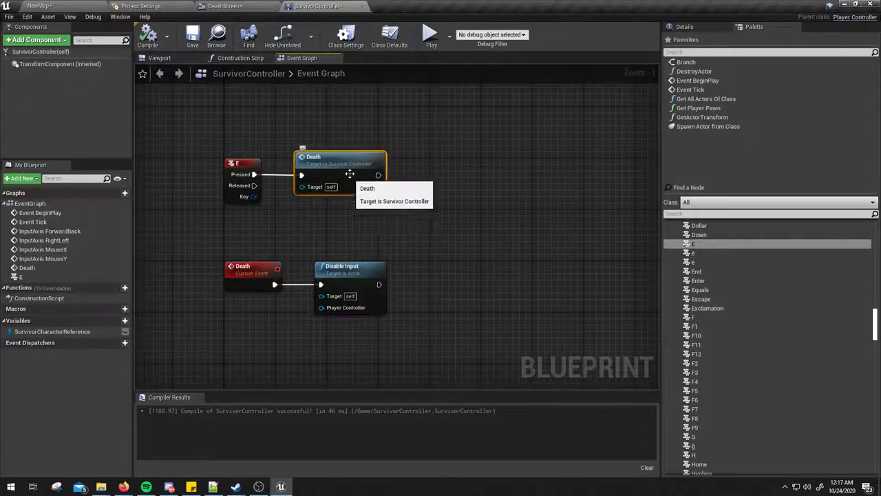
left_click(256, 270)
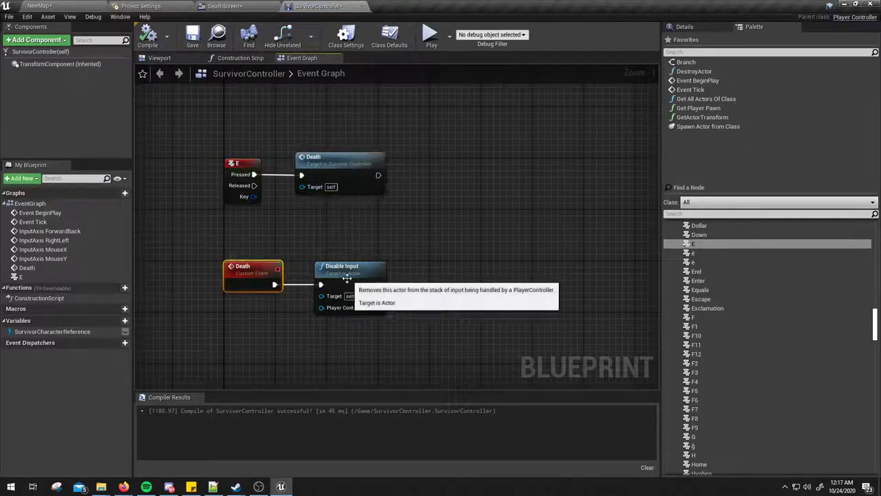
left_click(338, 172)
left_click(258, 272)
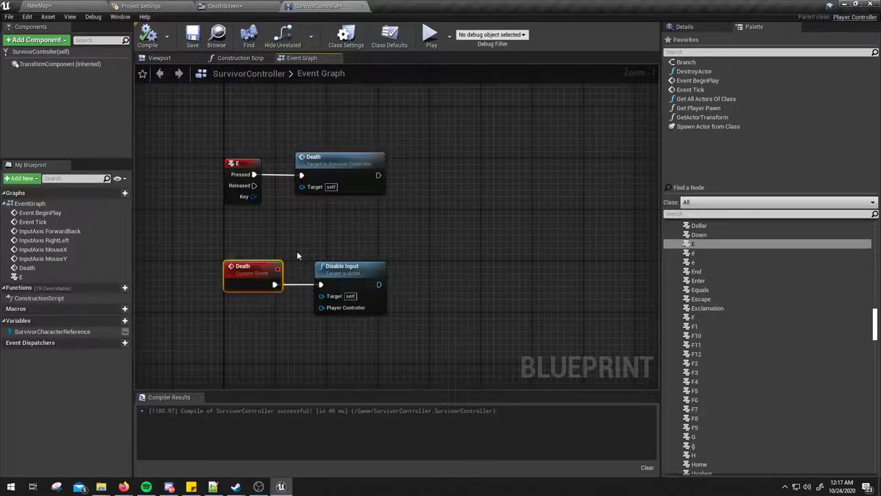
left_click(351, 275)
right_click_drag(394, 316, 394, 291)
left_click_drag(348, 248, 362, 248)
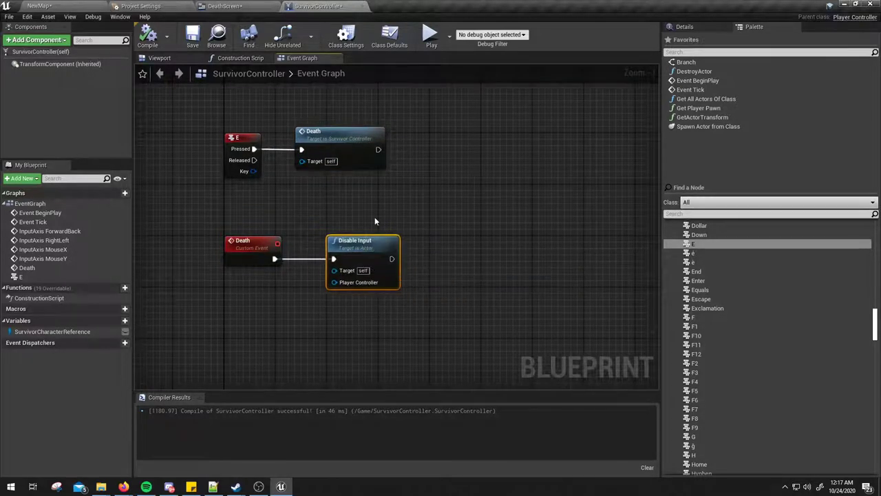
left_click(374, 222)
left_click(148, 34)
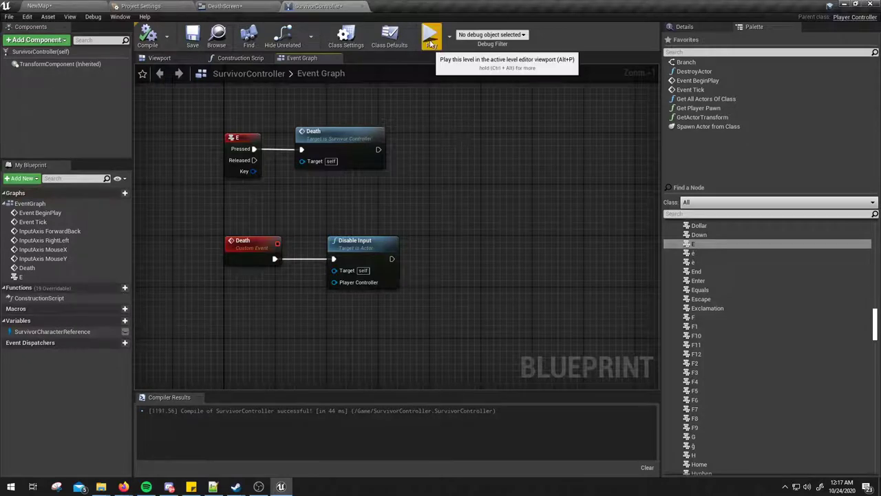
left_click(431, 40)
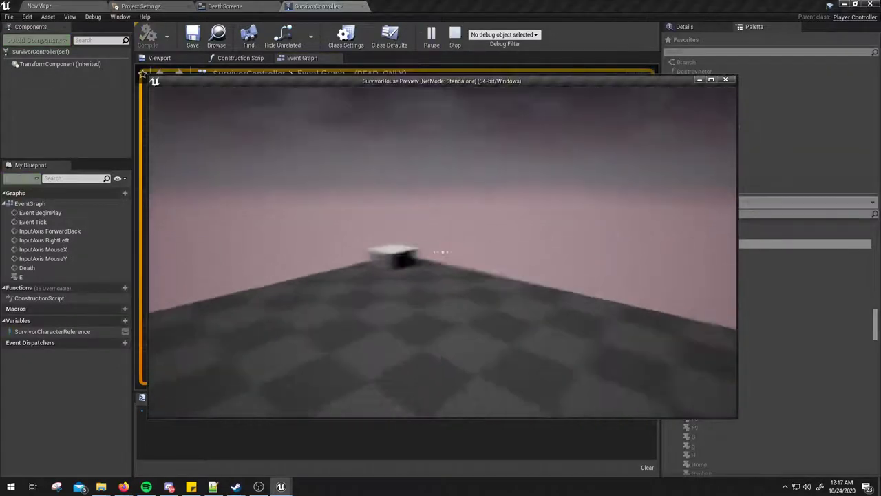
key("e")
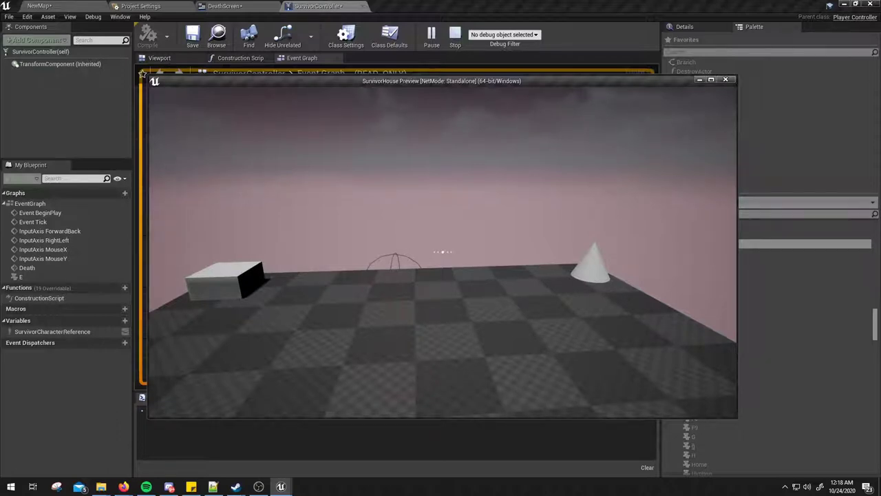
key("Escape")
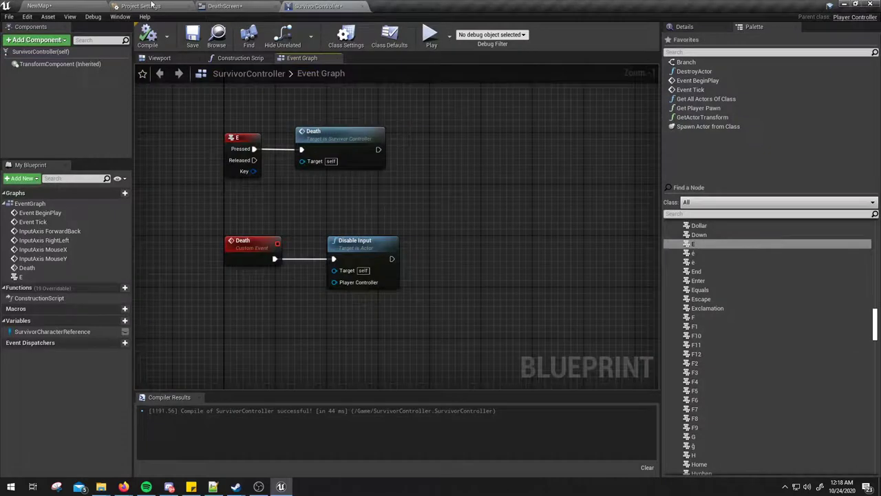
left_click(149, 34)
right_click_drag(482, 215, 417, 181)
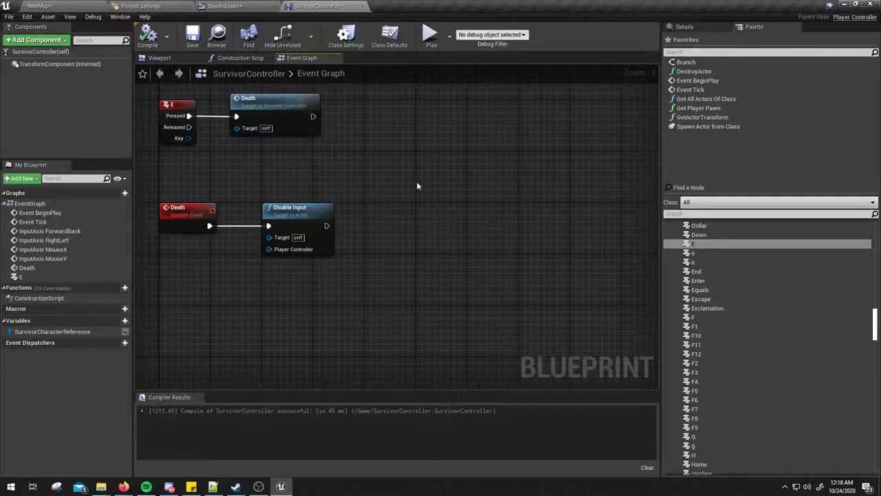
left_click(147, 41)
left_click(230, 6)
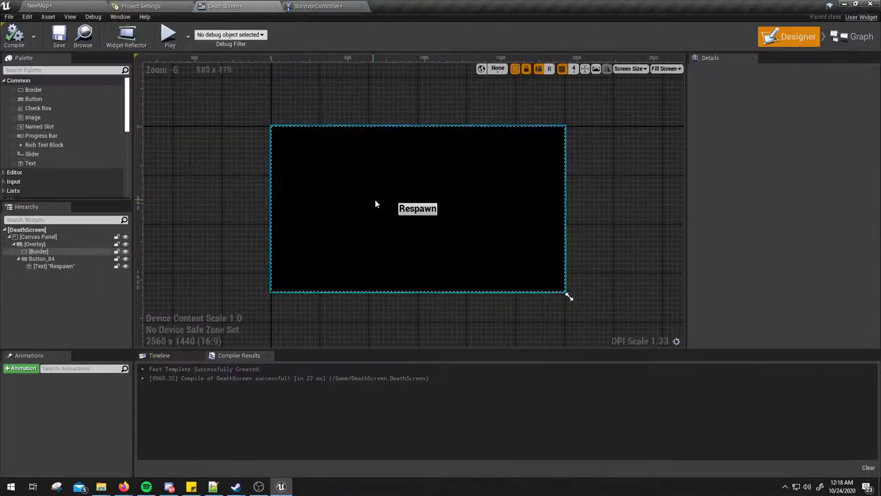
left_click(316, 6)
left_click(224, 6)
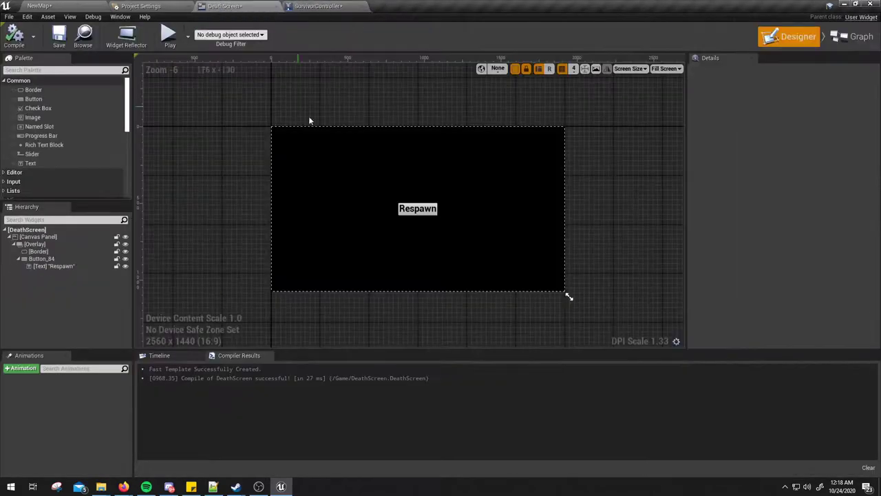
left_click(317, 6)
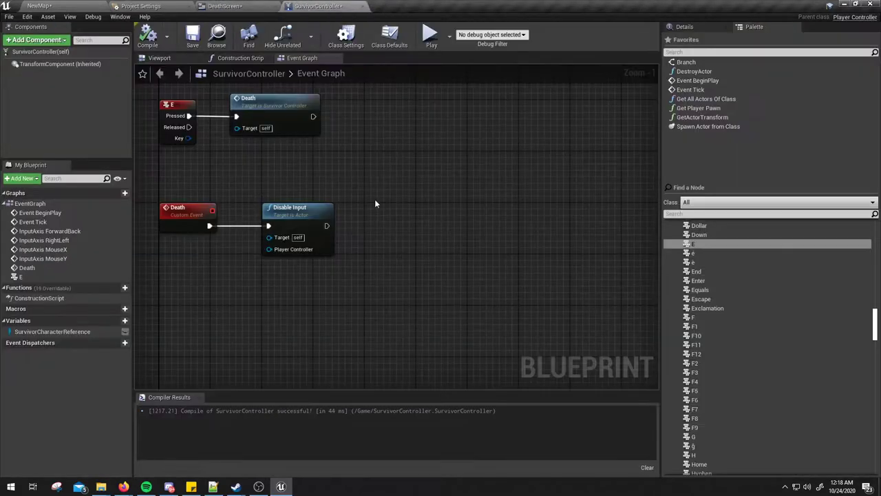
left_click(224, 7)
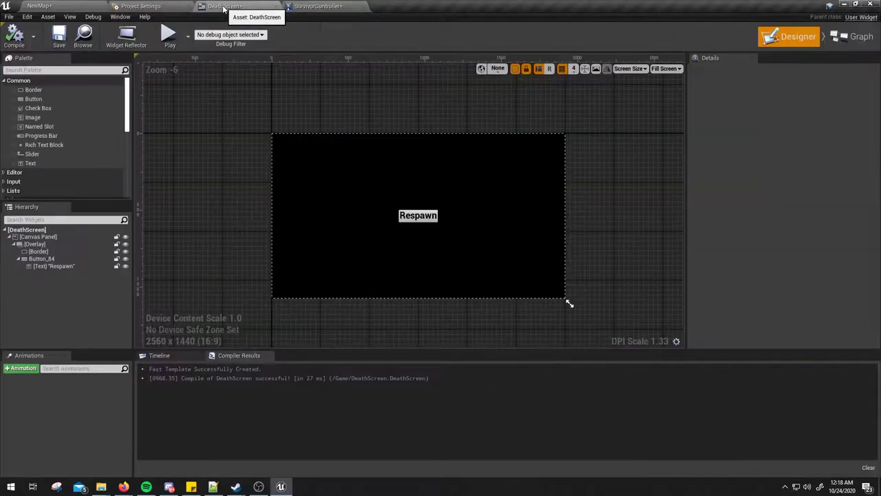
left_click(317, 6)
right_click_drag(363, 201, 396, 350)
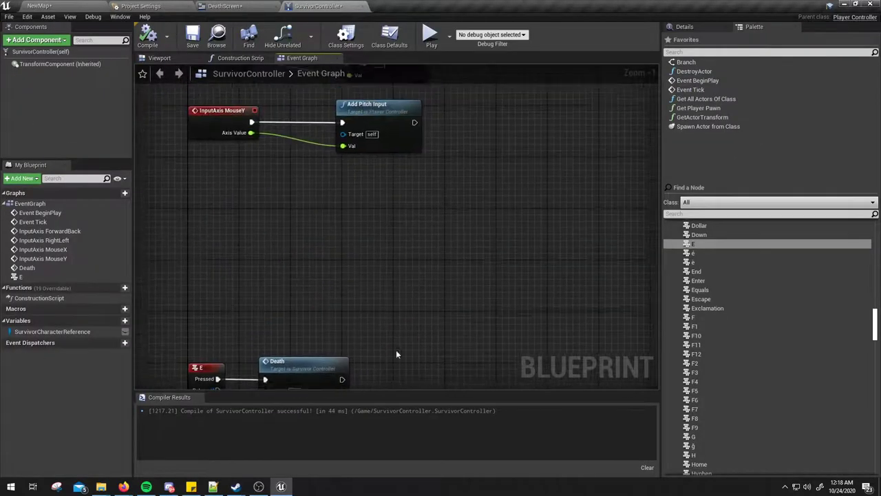
- Bring the Create Main Game Screen Widget and Add to Viewport nodes into view and box-select them
right_click_drag(407, 193, 418, 364)
right_click_drag(434, 186, 444, 350)
right_click_drag(489, 164, 489, 308)
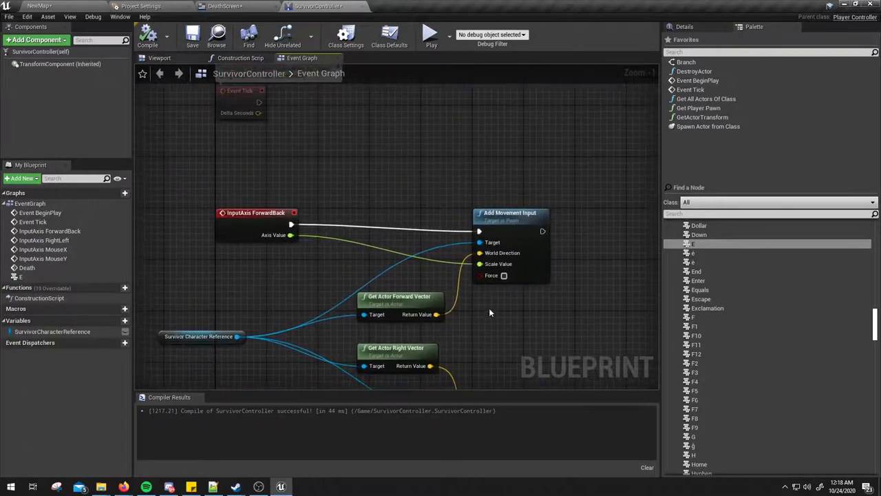
right_click_drag(396, 151, 395, 274)
scroll(355, 159, "down", 4)
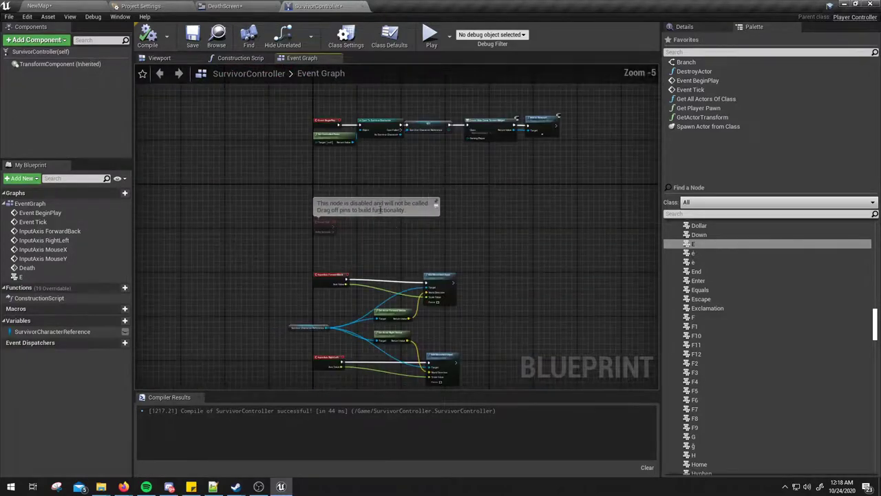
mouse_move(354, 159)
right_mouse_down()
mouse_move(388, 192)
mouse_move(307, 232)
right_mouse_up()
scroll(389, 192, "up", 5)
left_click_drag(287, 156, 544, 251)
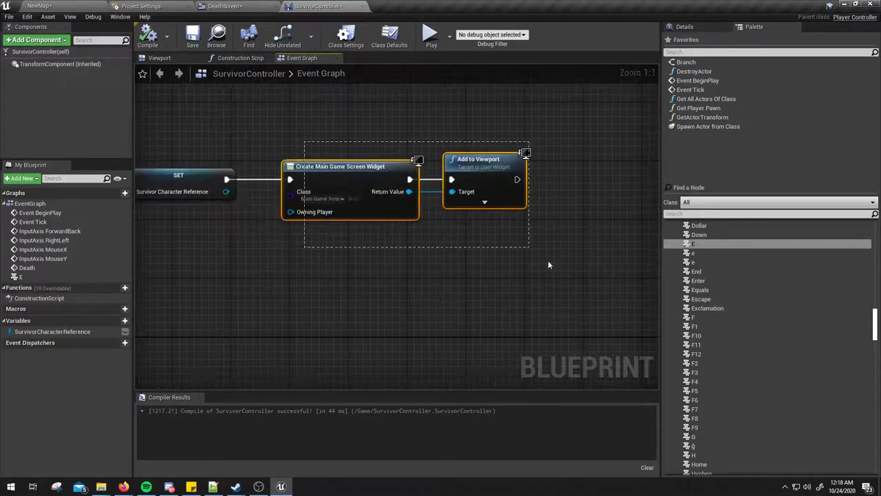
left_click_drag(369, 126, 494, 244)
left_click(337, 135)
left_click_drag(337, 135, 492, 262)
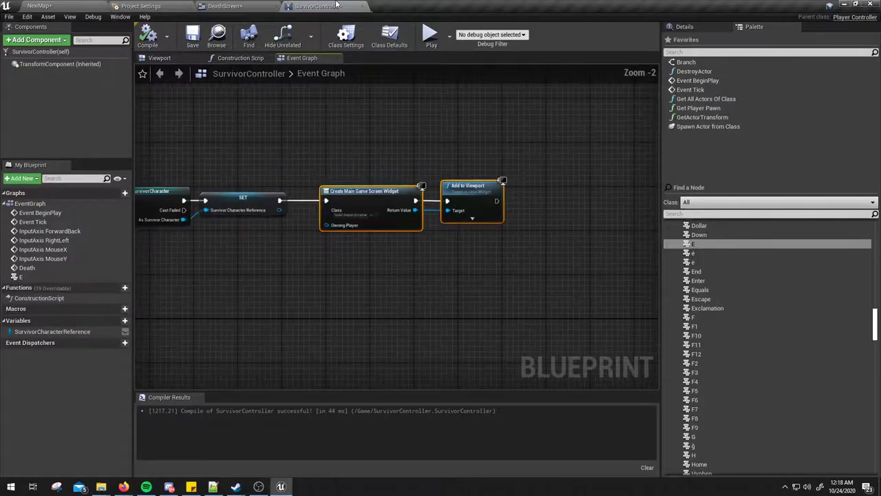
- Move the Add to Viewport node about 200 px further right, lengthening its wire
left_click(225, 5)
left_click(317, 5)
right_click_drag(364, 113, 486, 111)
scroll(487, 111, "down", 5)
scroll(469, 309, "up", 2)
scroll(416, 323, "up", 2)
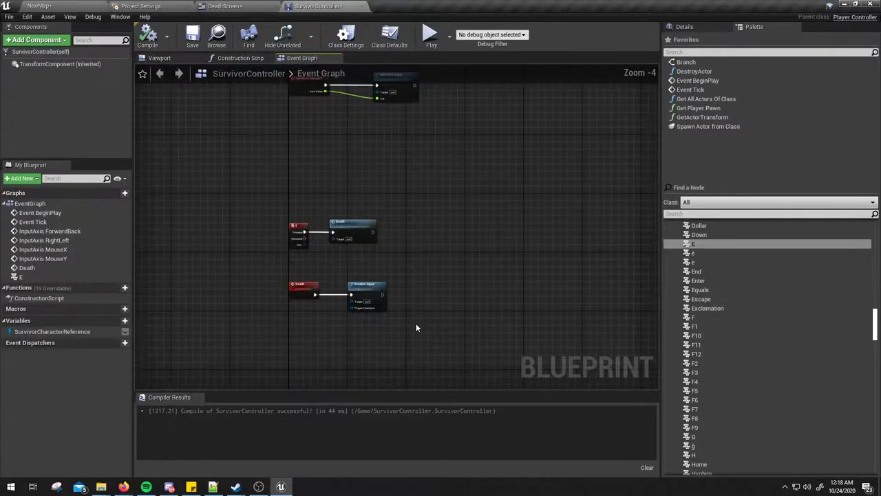
scroll(416, 323, "up", 2)
mouse_move(384, 204)
right_mouse_down()
mouse_move(429, 197)
mouse_move(430, 296)
mouse_move(407, 152)
right_mouse_up()
scroll(464, 195, "down", 9)
scroll(419, 298, "up", 9)
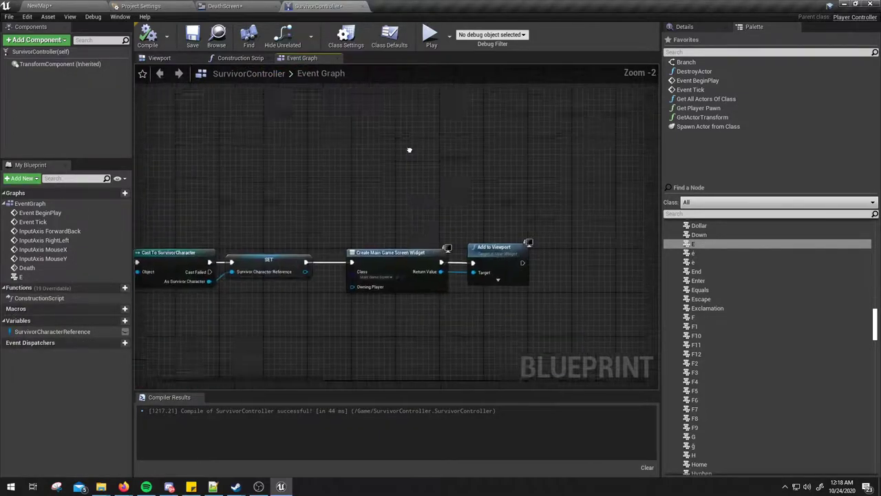
scroll(478, 261, "up", 1)
scroll(478, 262, "up", 2)
right_click_drag(498, 259, 366, 274)
left_click_drag(366, 274, 505, 274)
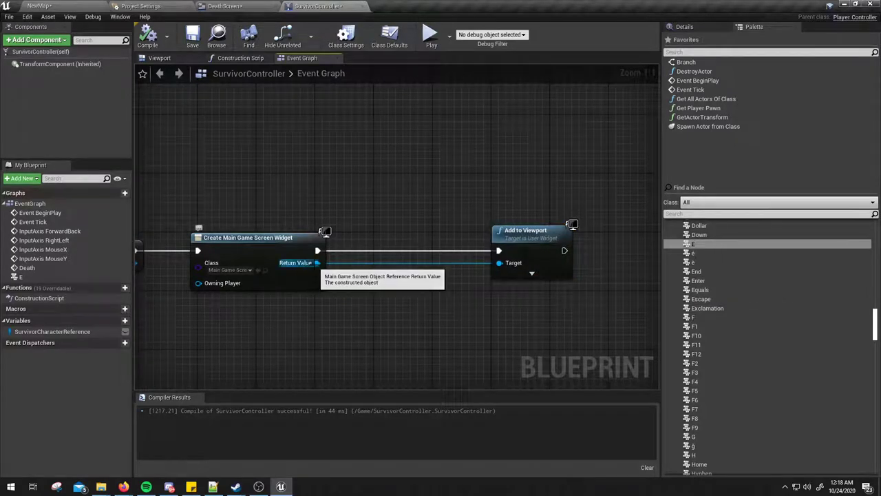
- Promote the created widget's Return Value to a new variable named GameScreenReference
right_click(317, 263)
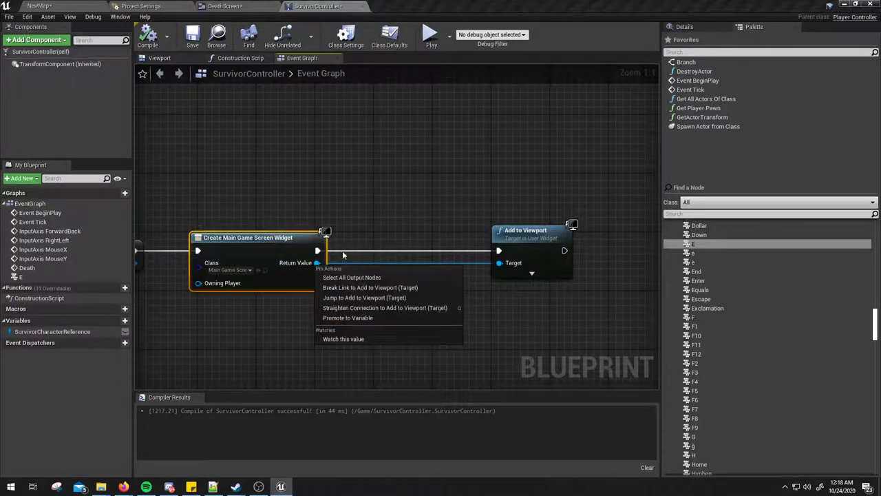
key("Escape")
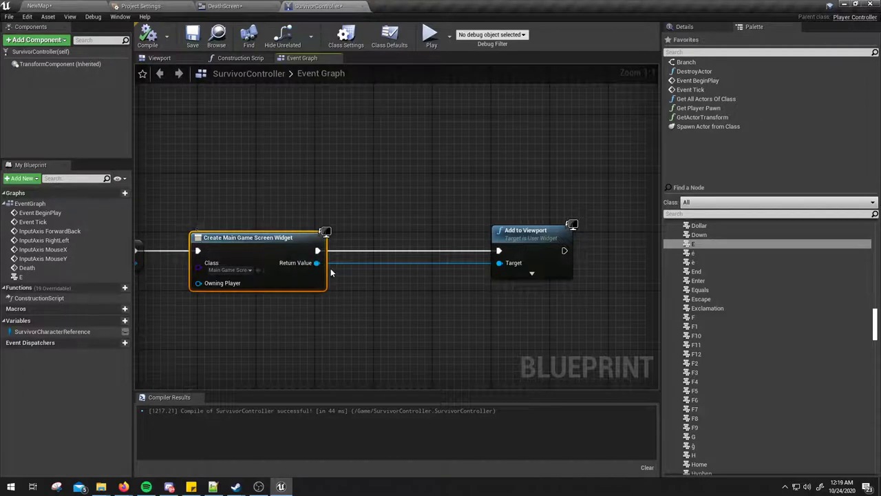
right_click(317, 263)
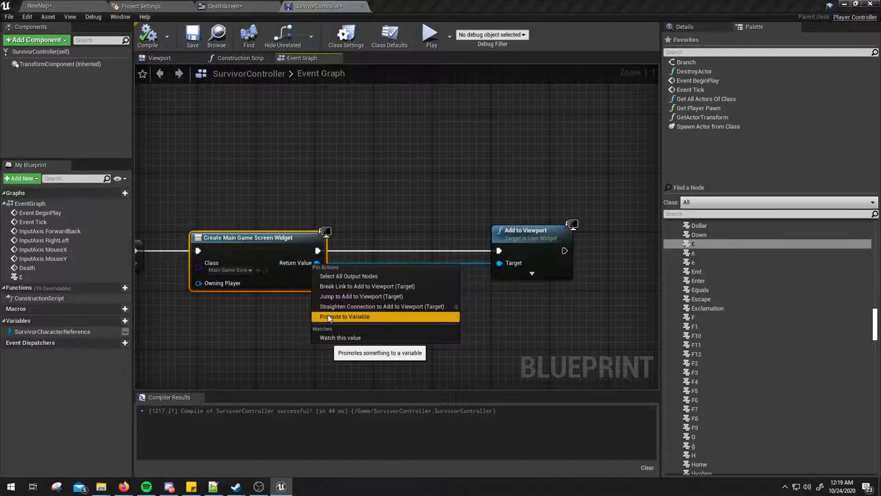
left_click(330, 317)
type("GameScreenRefe")
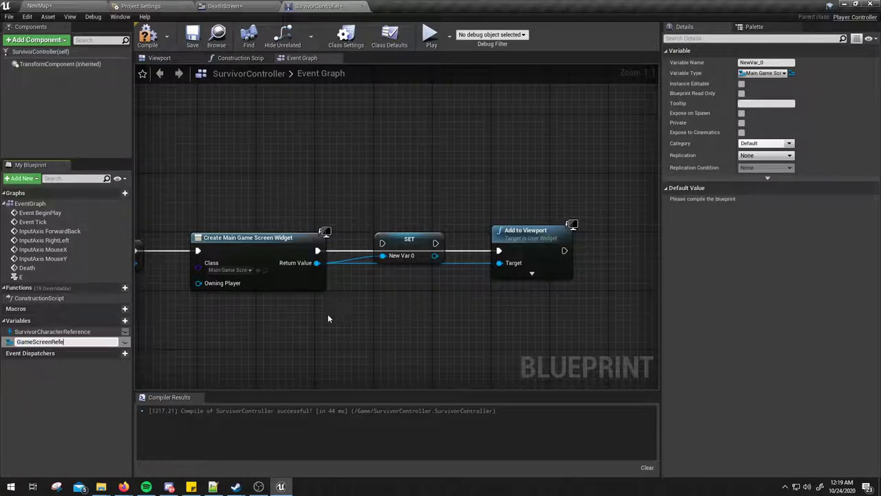
type("rence")
key("Return")
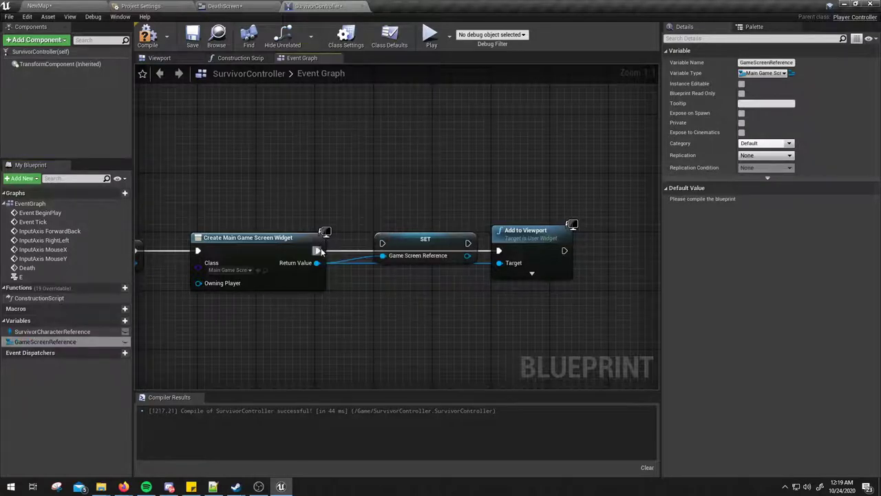
- Move the SET node left and wire its exec output into Add to Viewport
left_click(448, 241)
left_click_drag(448, 241, 418, 234)
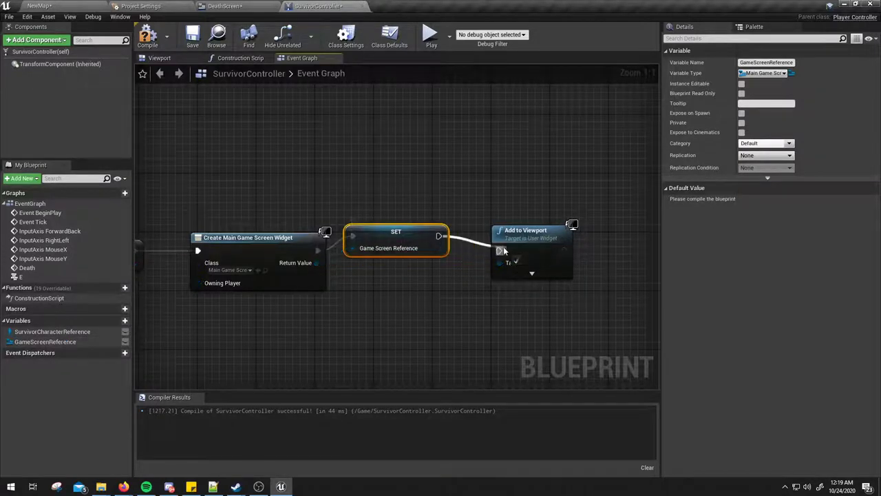
left_click_drag(503, 251, 500, 251)
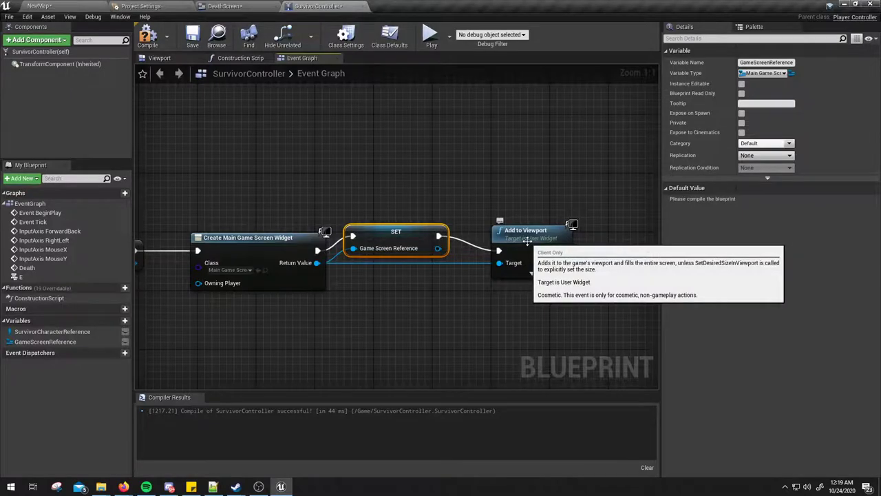
scroll(527, 241, "down", 5)
mouse_move(527, 241)
right_mouse_down()
mouse_move(439, 305)
mouse_move(443, 327)
mouse_move(432, 350)
mouse_move(425, 338)
right_mouse_up()
scroll(349, 186, "up", 6)
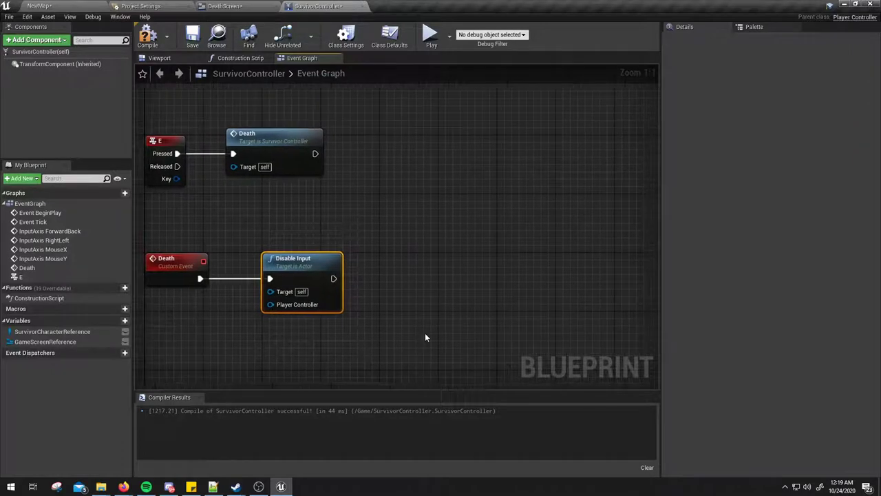
- Add a GameScreenReference getter with Remove from Parent after Disable Input, then test-play briefly
left_click_drag(56, 342, 308, 241)
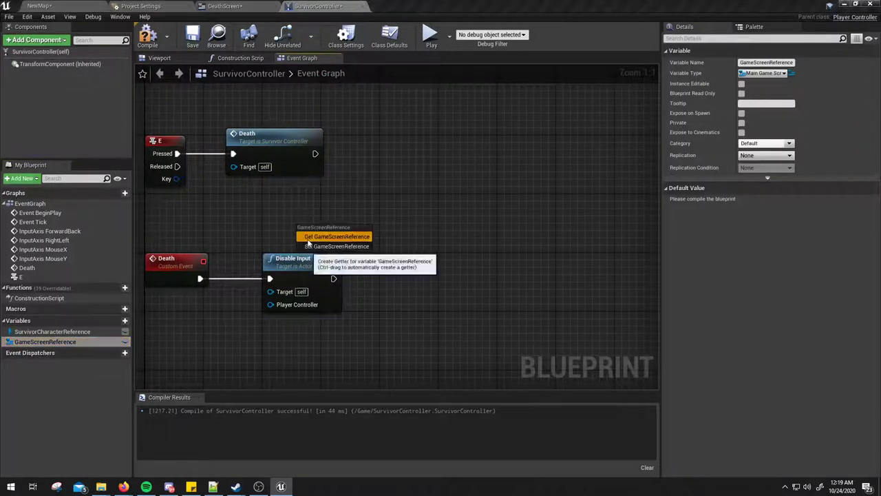
left_click(308, 240)
left_click_drag(372, 231, 378, 275)
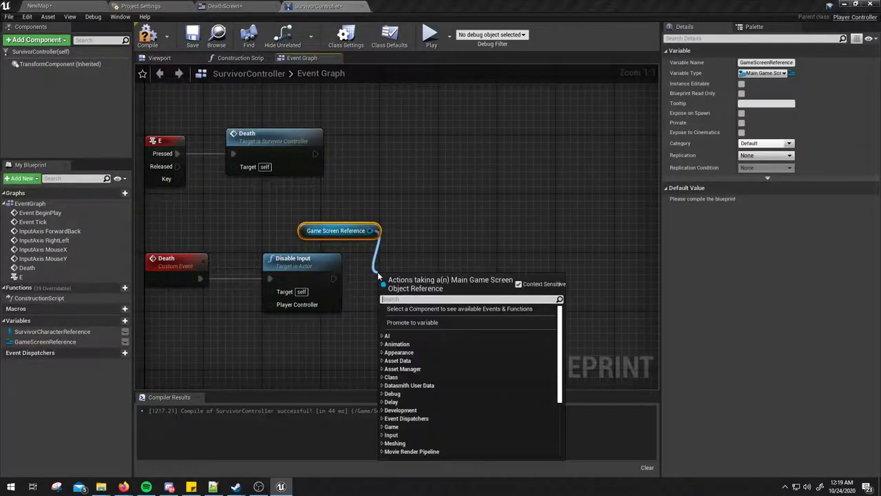
type("remove")
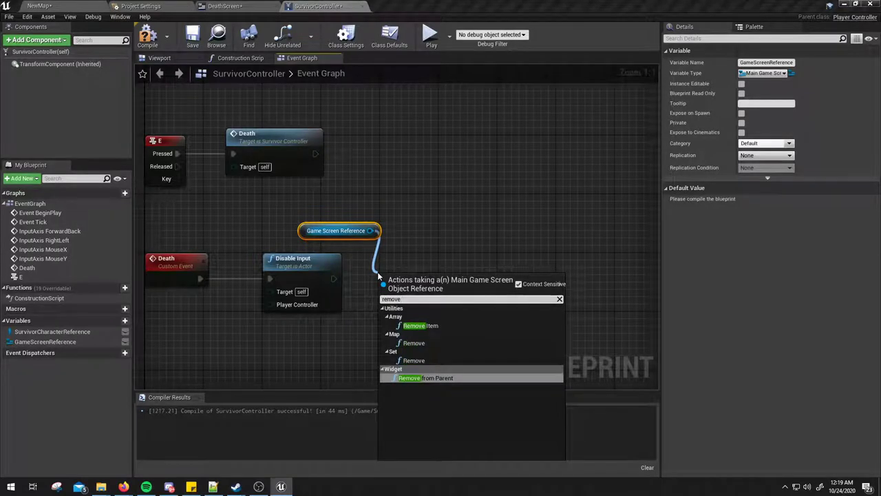
key("Return")
mouse_move(334, 278)
left_mouse_down()
mouse_move(388, 301)
mouse_move(415, 285)
left_mouse_up()
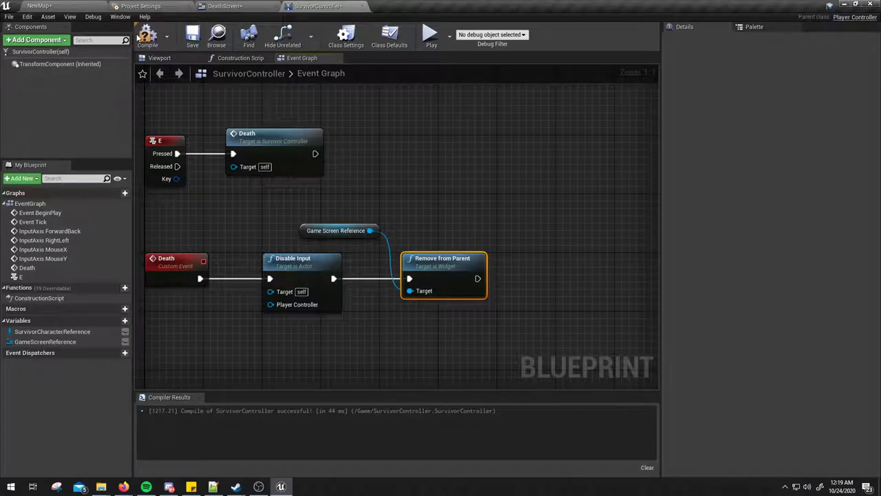
left_click(431, 34)
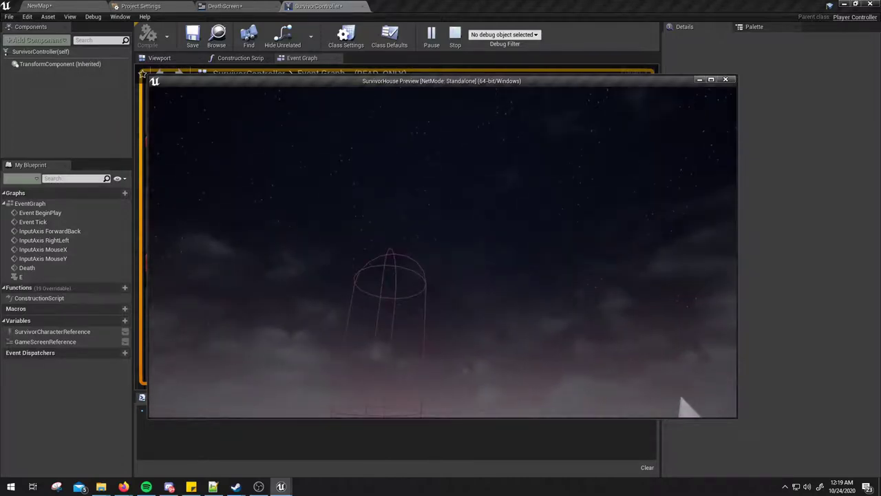
key("Escape")
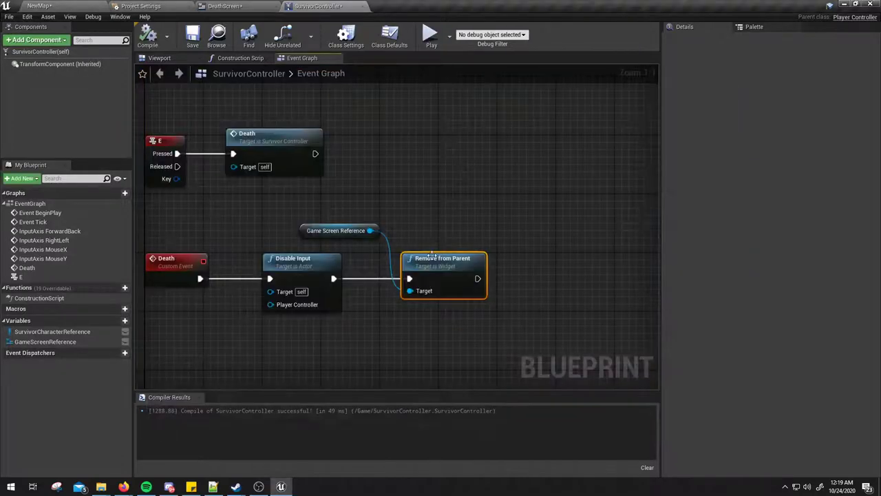
- After Remove from Parent, add a Create Widget node with its Class set to DeathScreen
left_click(225, 5)
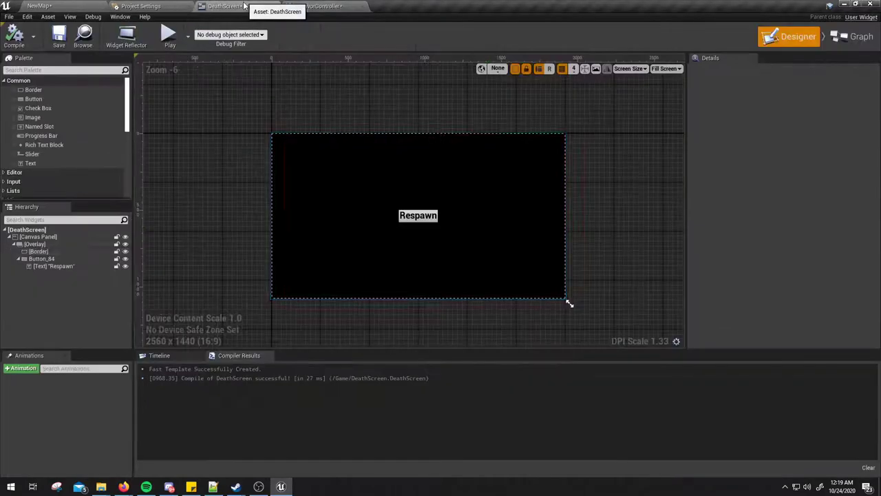
left_click(318, 5)
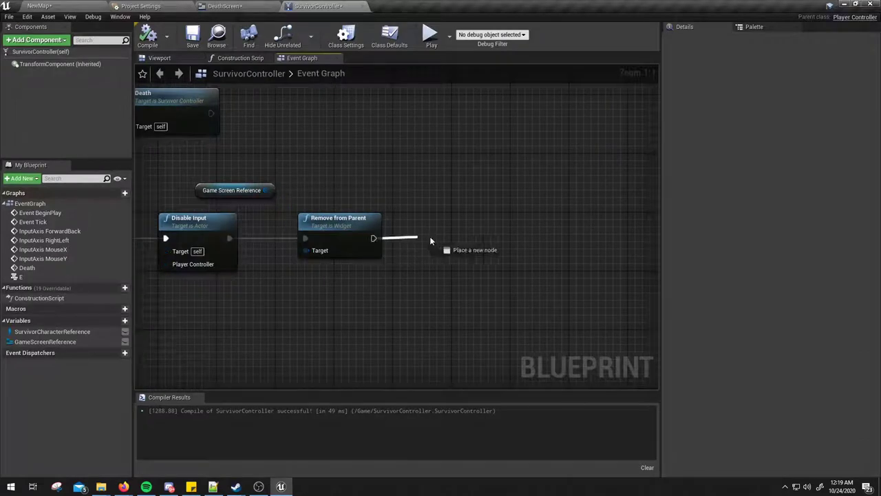
left_click_drag(373, 239, 438, 238)
type("create")
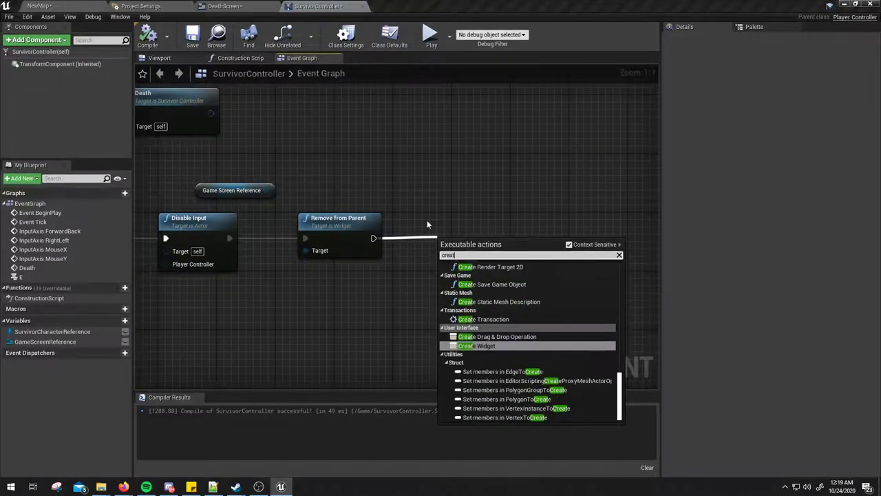
key("Return")
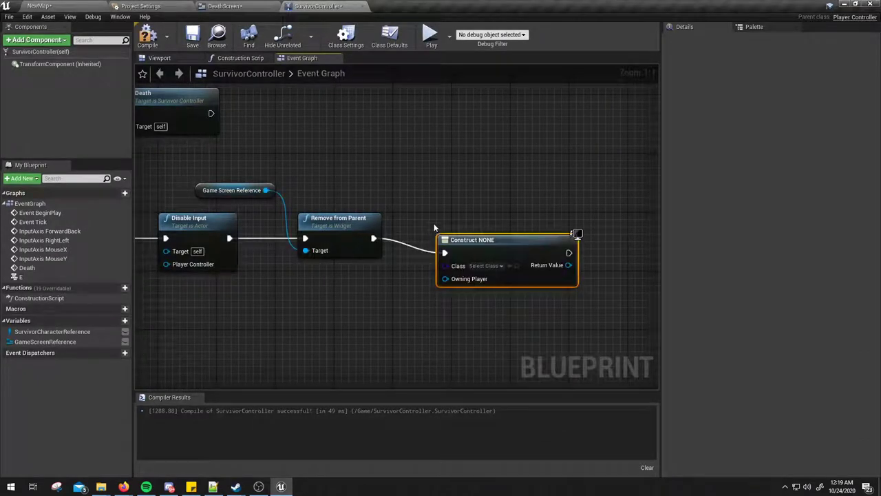
left_click(499, 266)
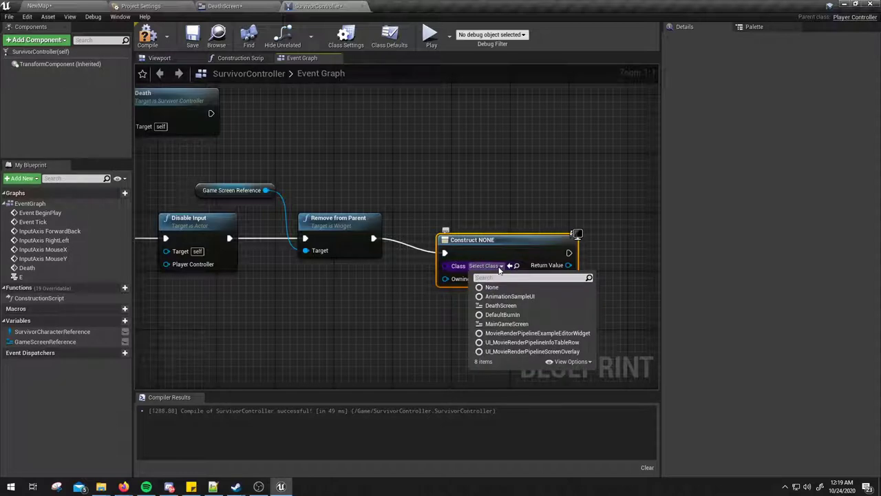
left_click(500, 305)
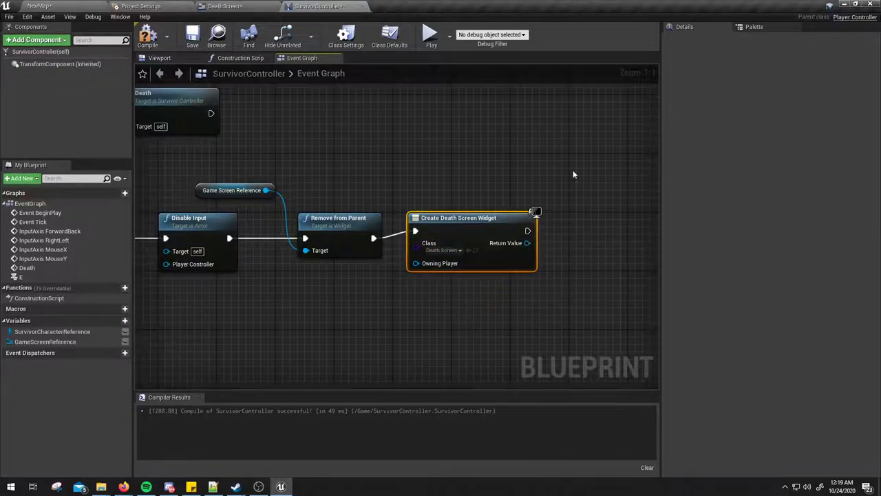
- Add the DeathScreen widget's Return Value to the viewport and compile the blueprint
right_click_drag(589, 185, 439, 159)
left_click(149, 42)
right_click_drag(468, 187, 410, 173)
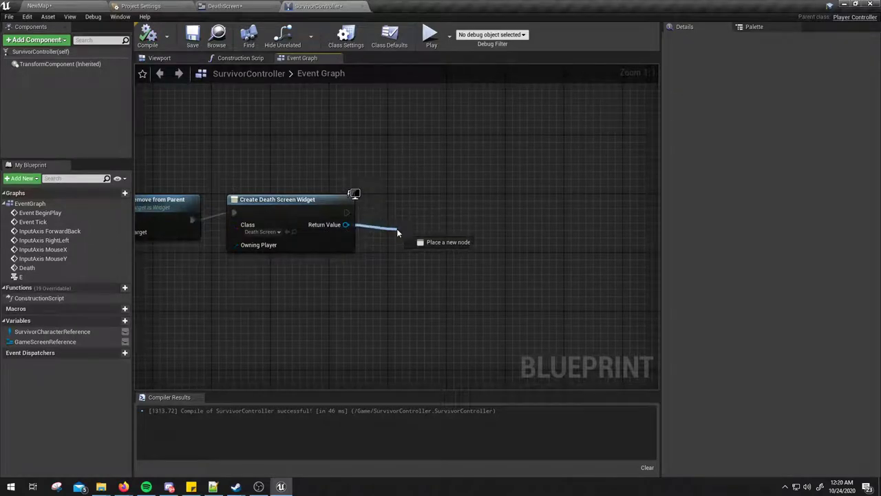
left_click_drag(346, 224, 398, 234)
type("add t")
left_click(449, 305)
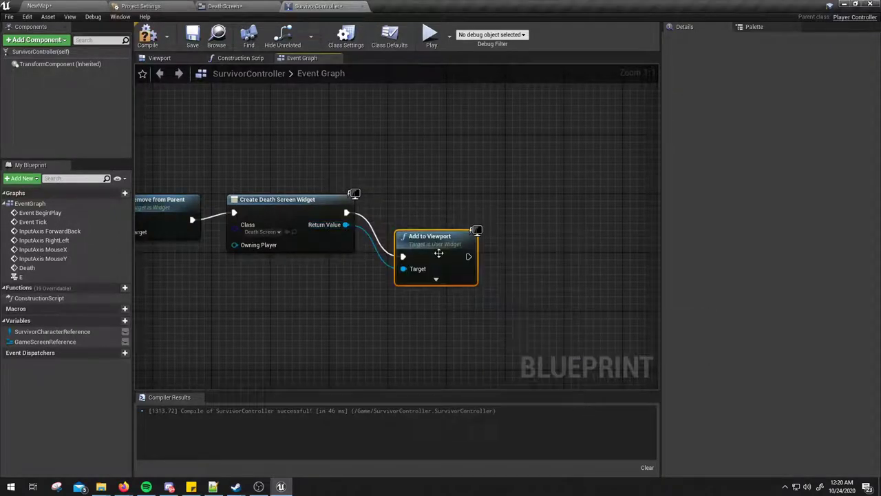
left_click(397, 146)
key("F7")
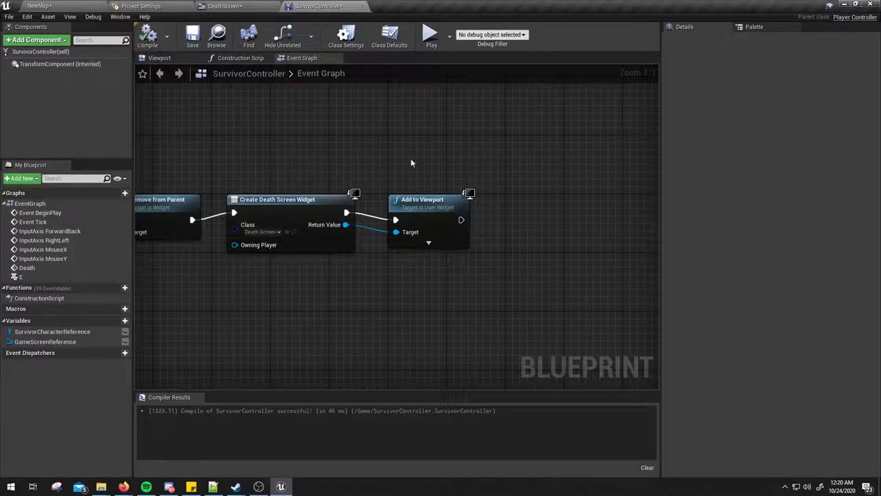
- Play-test twice, pressing E to trigger death and checking the black Respawn screen each time
left_click(430, 36)
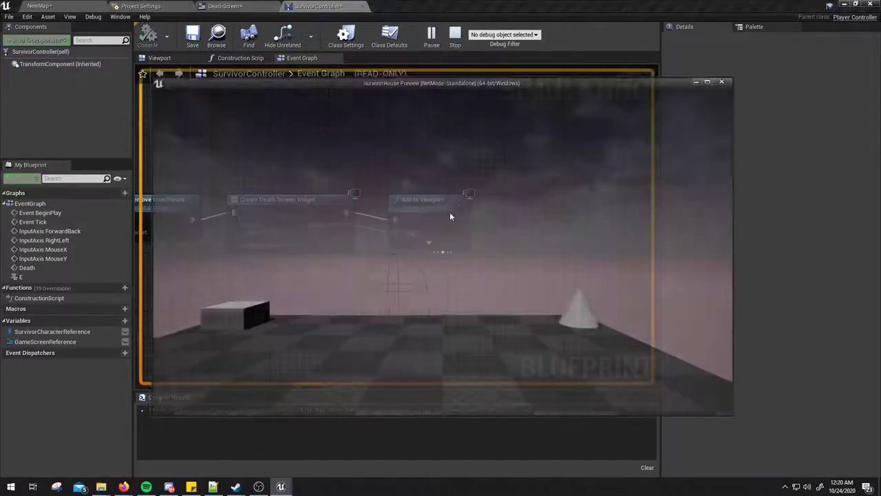
key("e")
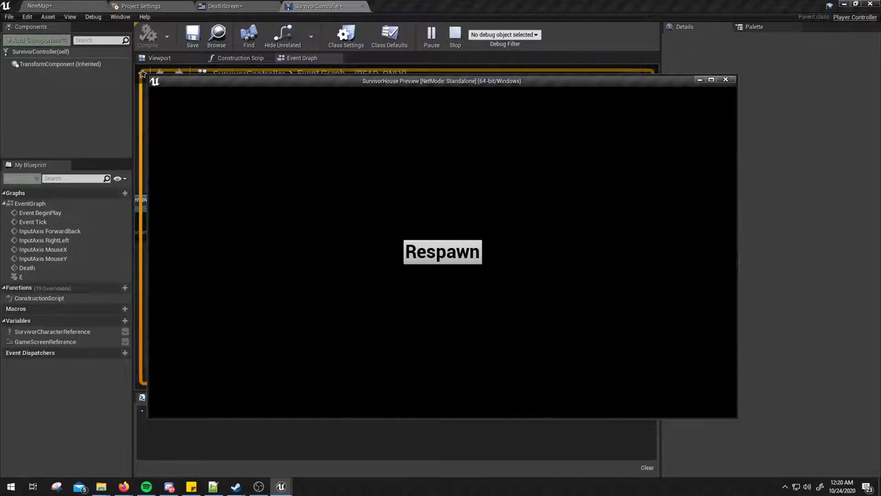
key("Escape")
mouse_move(441, 163)
right_mouse_down()
mouse_move(507, 190)
mouse_move(422, 206)
right_mouse_up()
left_click(431, 36)
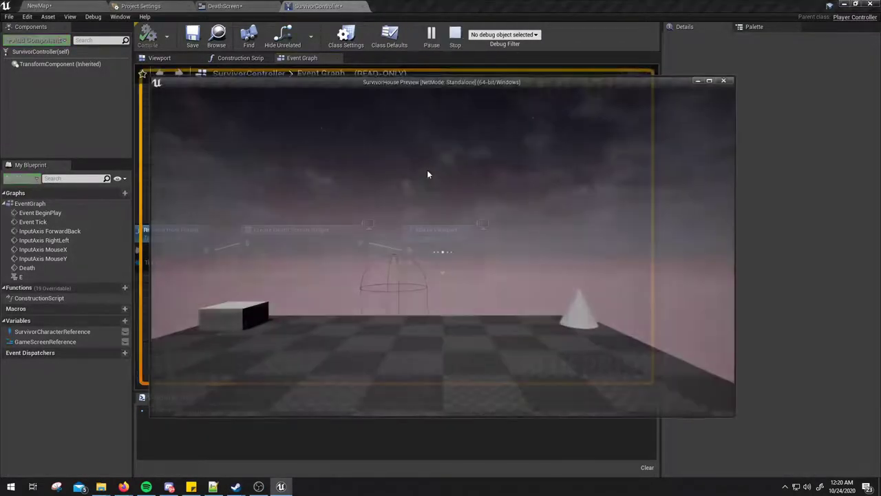
key("e")
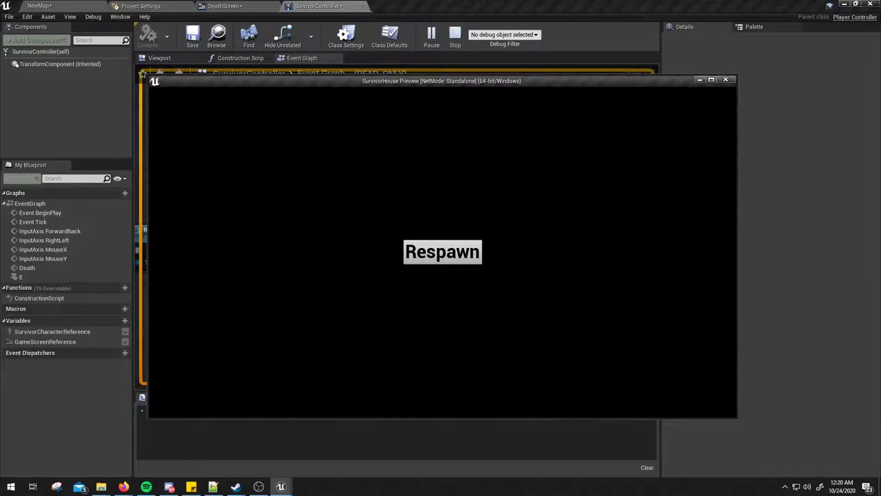
key("Escape")
right_click_drag(379, 320, 381, 222)
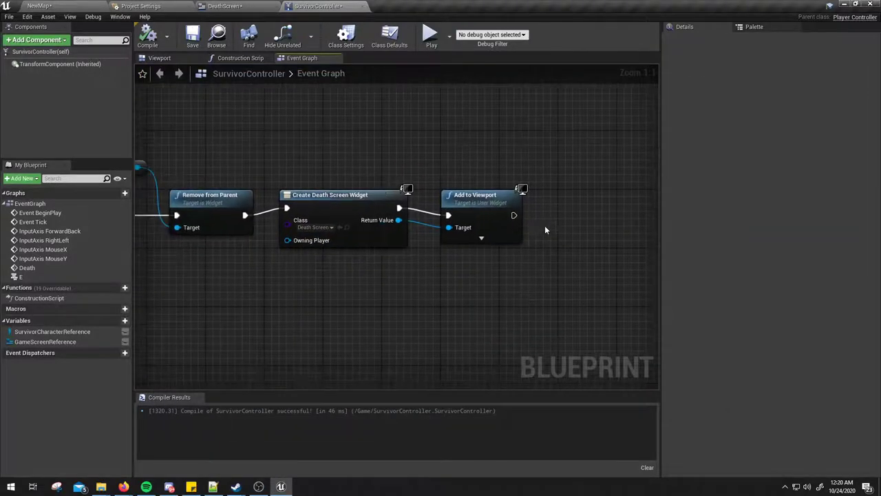
- Add Set Show Mouse Cursor (ticked true) after Add to Viewport, then compile and play
right_click_drag(544, 230, 375, 240)
left_click_drag(344, 226, 398, 241)
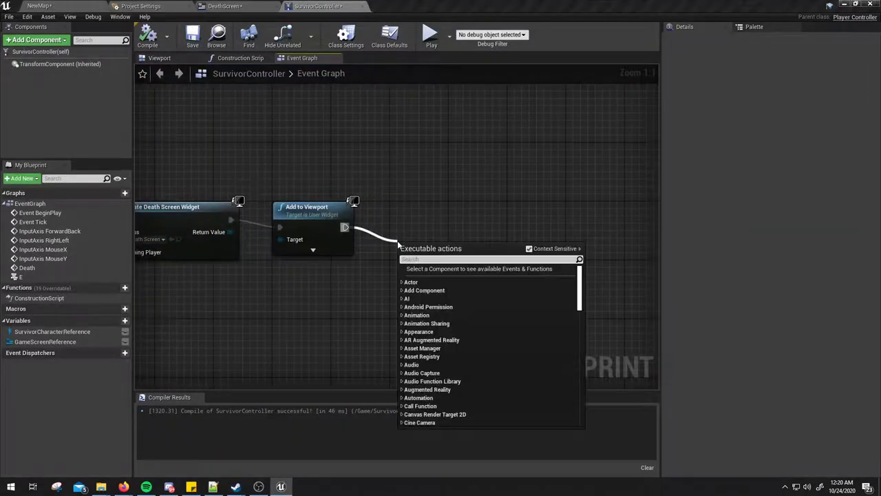
type("show")
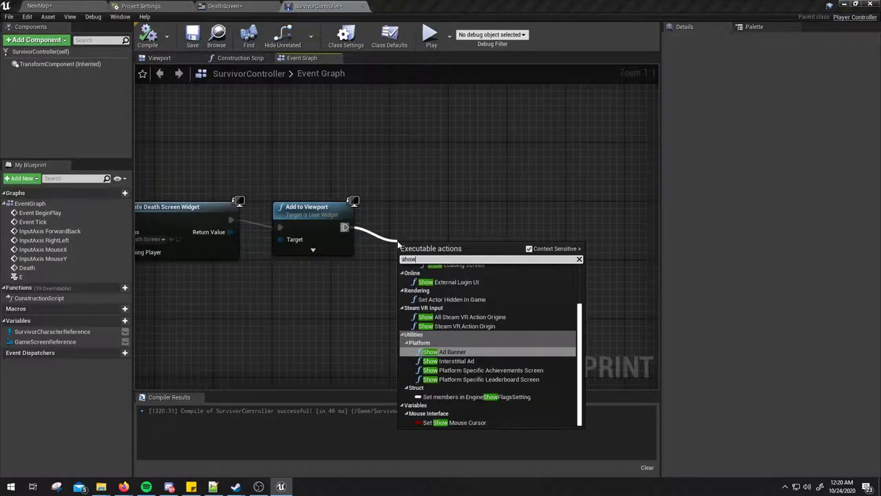
type(" cur")
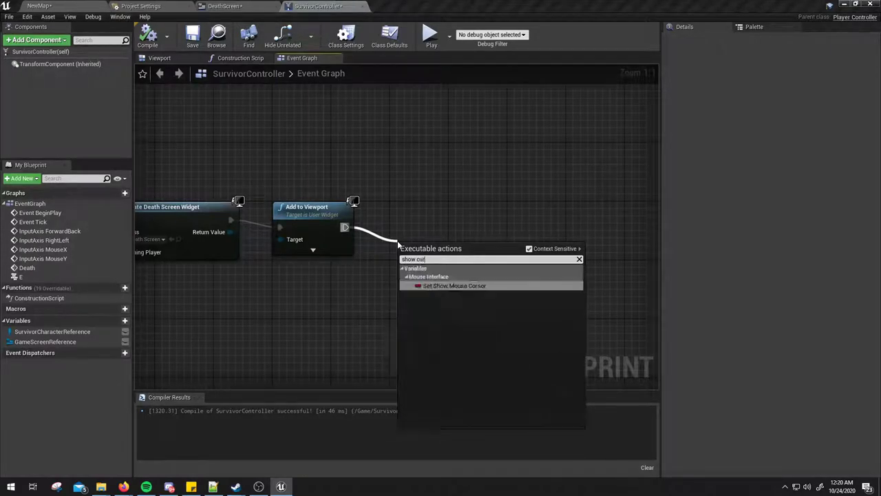
key("Return")
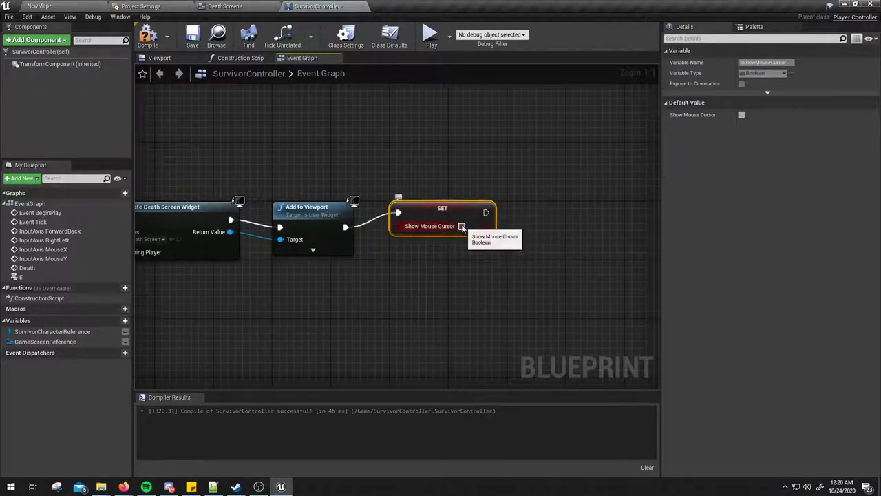
left_click(461, 234)
right_click_drag(523, 261, 458, 269)
left_click(147, 35)
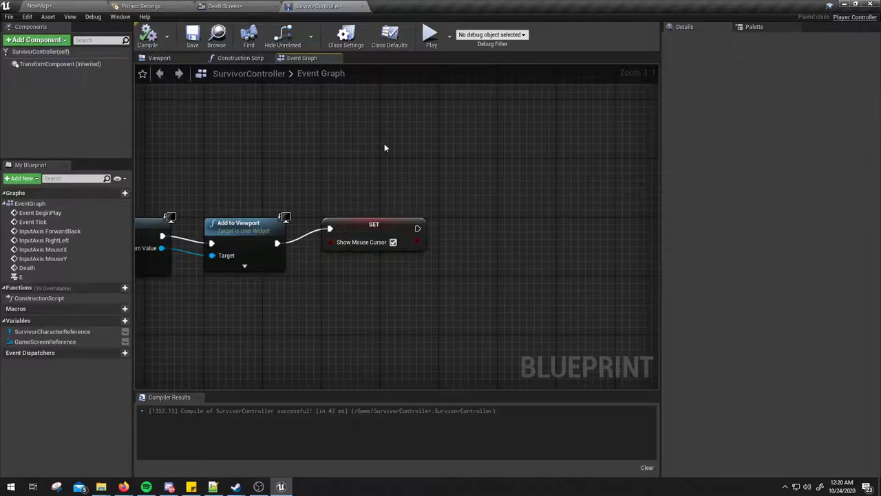
left_click(430, 36)
- Trigger death with E and respawn via the Respawn button twice, then stop the play test
key("e")
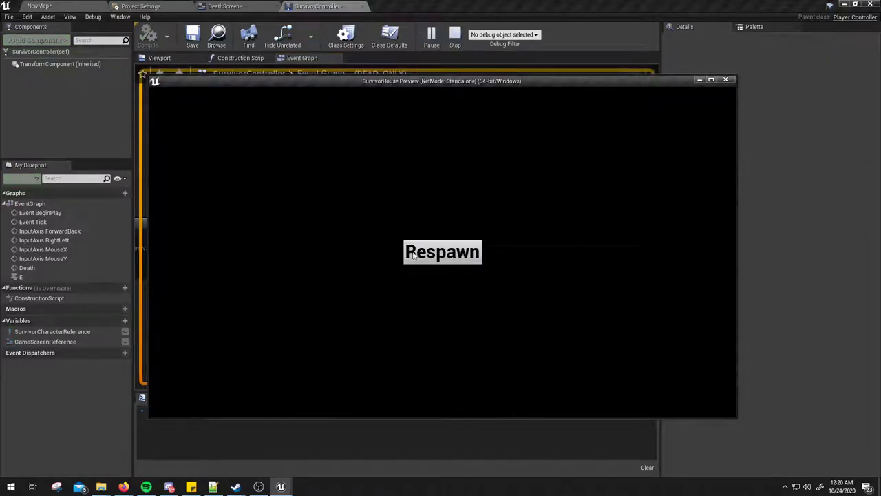
left_click(465, 261)
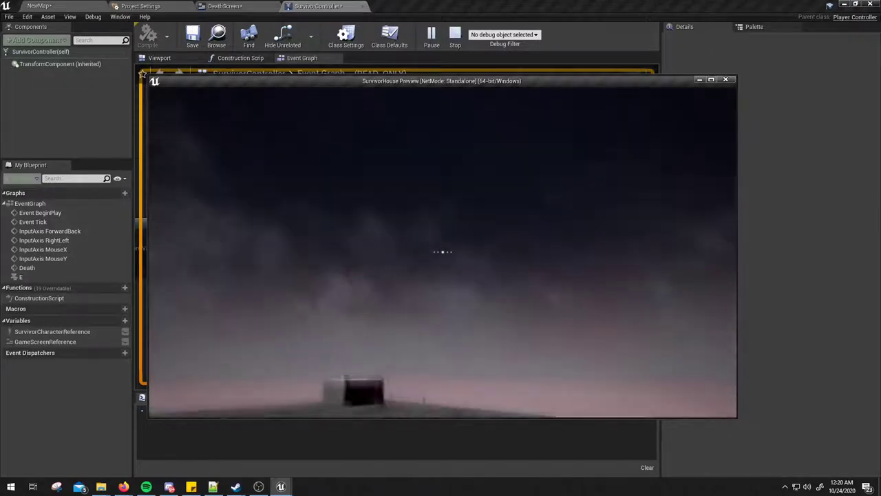
key("e")
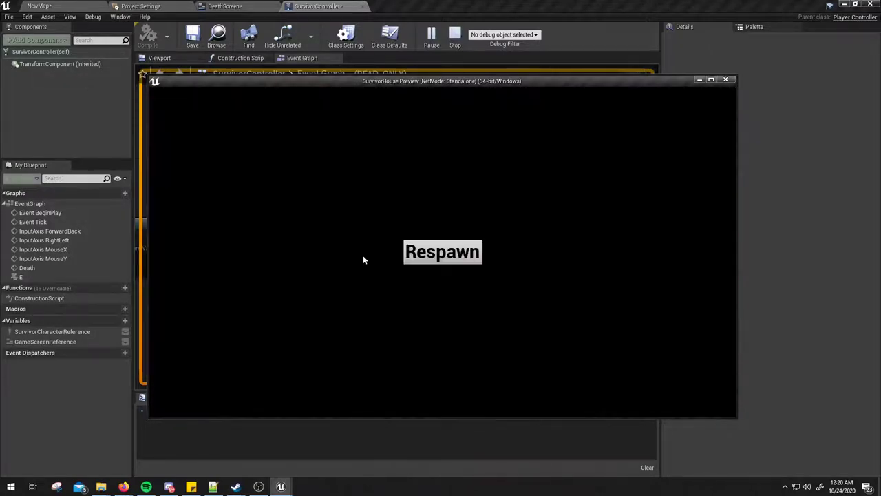
left_click(452, 256)
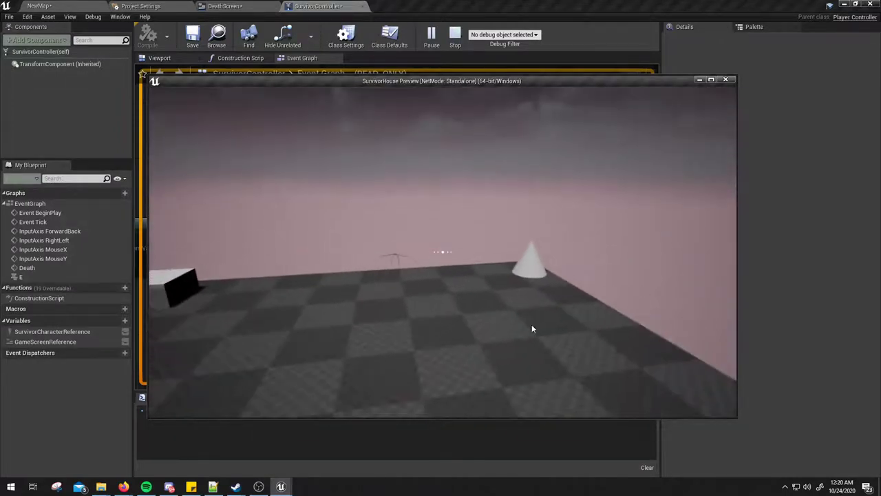
key("Escape")
right_click_drag(315, 197, 580, 181)
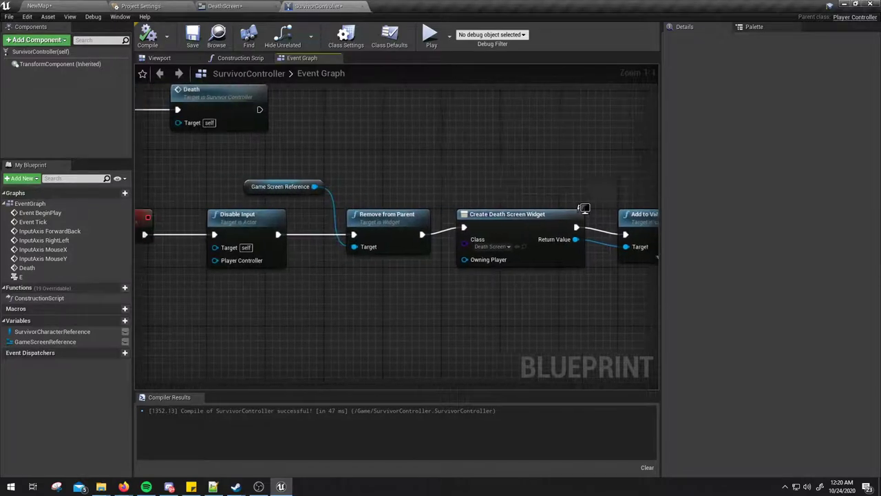
- Open the DeathScreen designer, select the Overlay, and show the animation Timeline panel
left_click(232, 5)
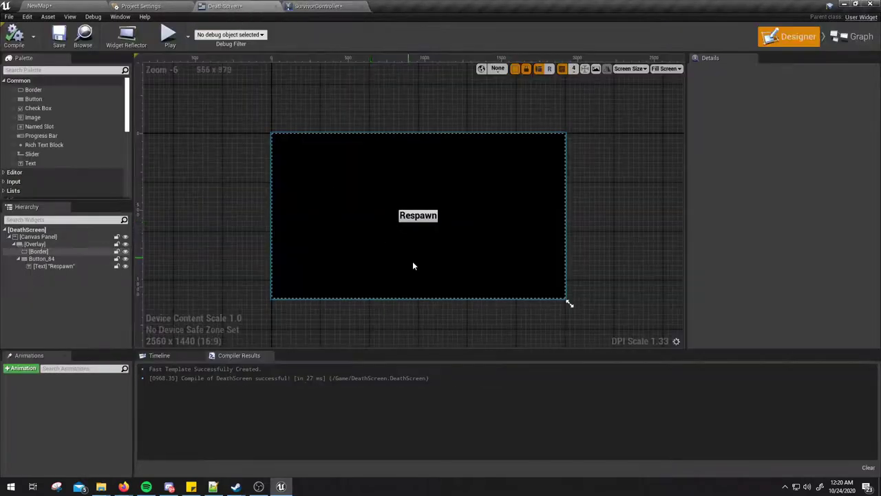
right_click_drag(598, 224, 580, 201)
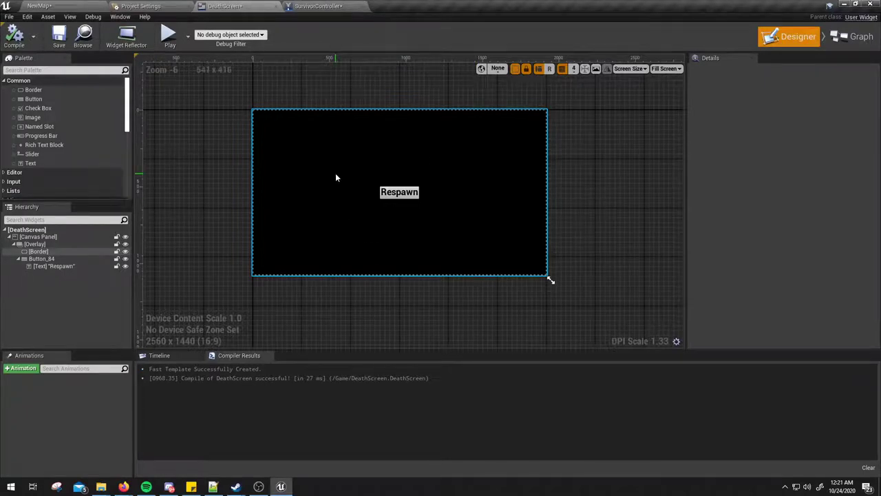
left_click(199, 412)
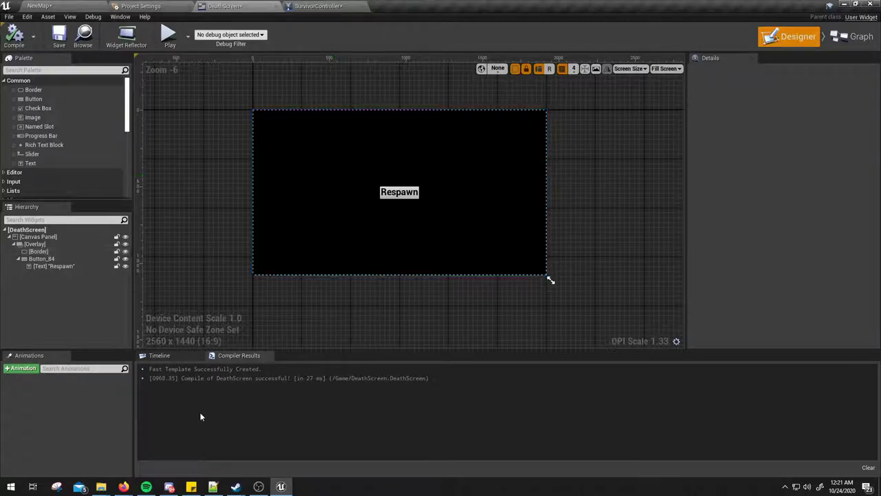
left_click(33, 246)
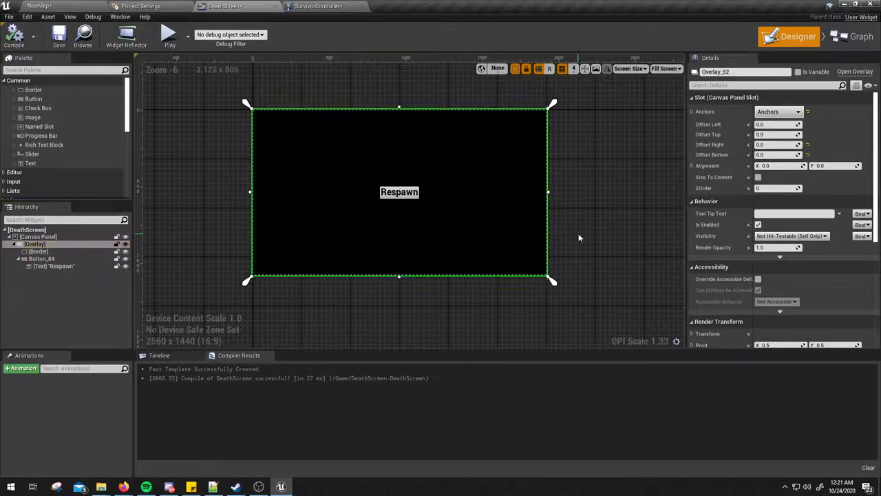
right_click_drag(579, 237, 586, 252)
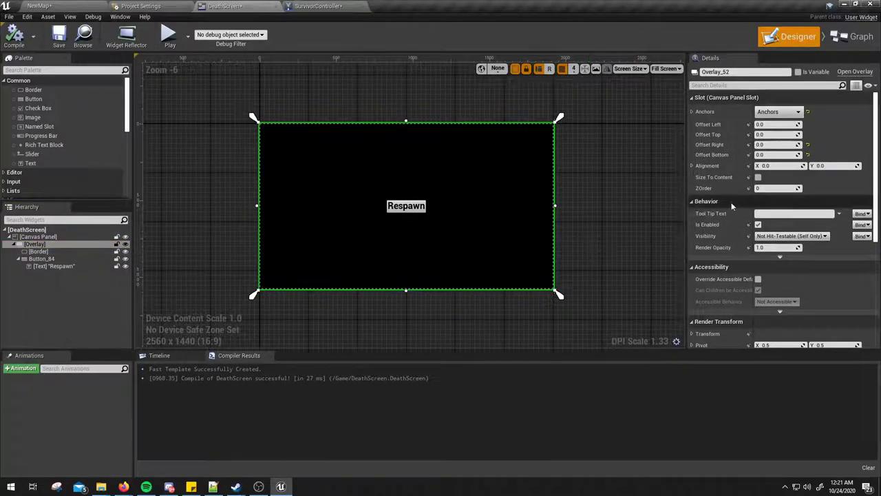
right_click_drag(621, 261, 621, 253)
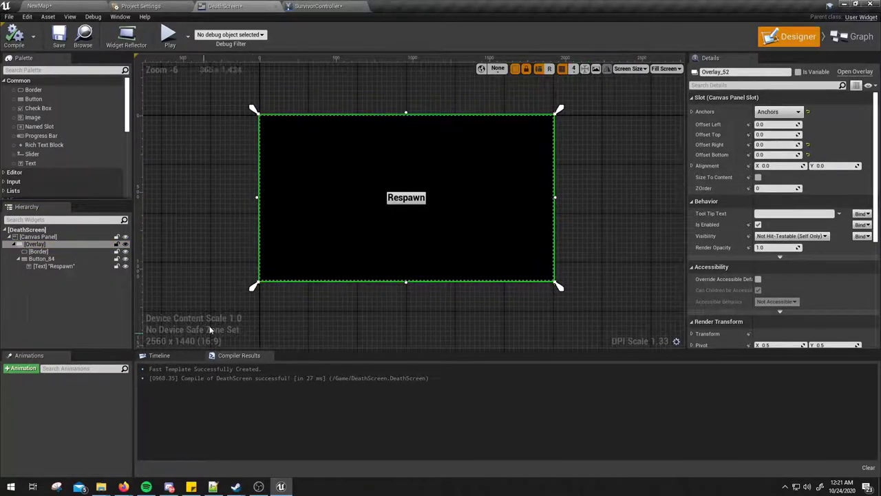
left_click(159, 355)
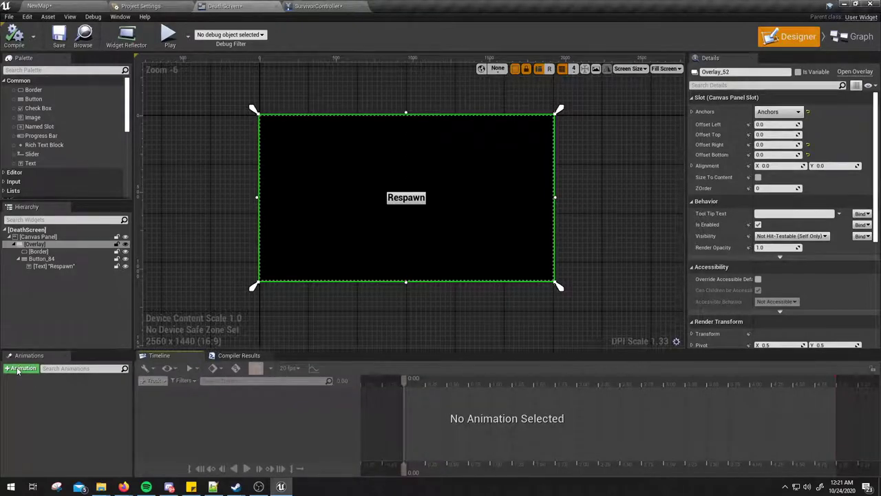
- Toggle the Overlay's visibility eye icon in the Hierarchy off and back on
left_click(37, 245)
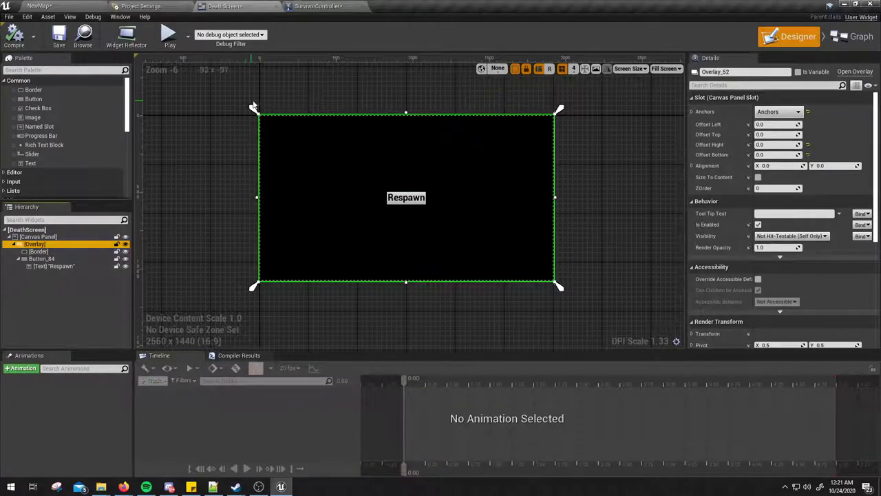
left_click(125, 245)
left_click(126, 246)
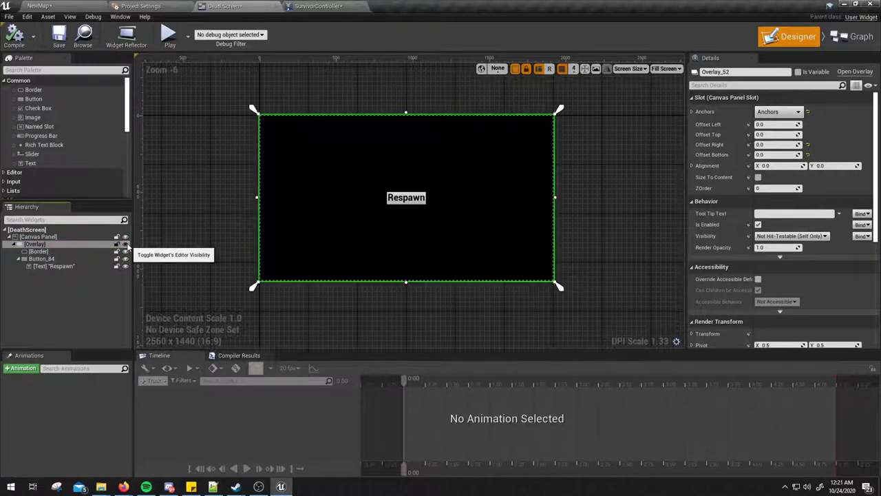
double_click(126, 246)
left_click(126, 238)
left_click(126, 239)
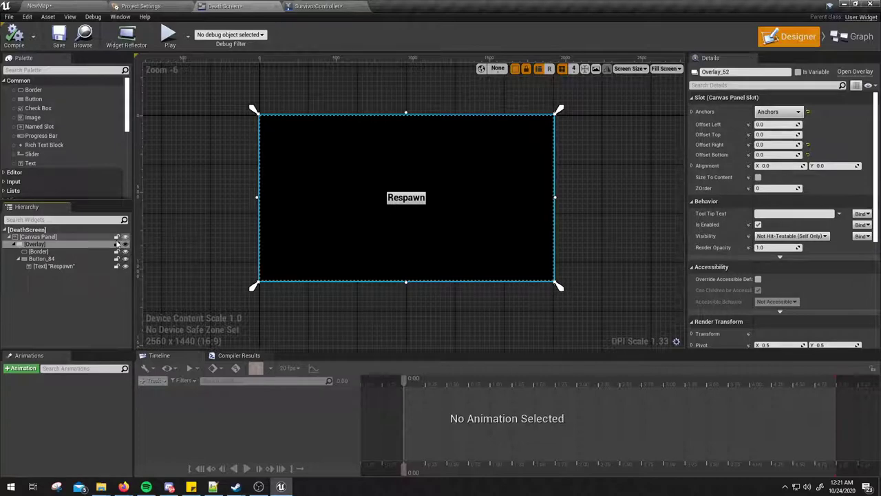
- Add a new animation and rename it from NewAnimation to FadeDeathScreen
left_click(24, 368)
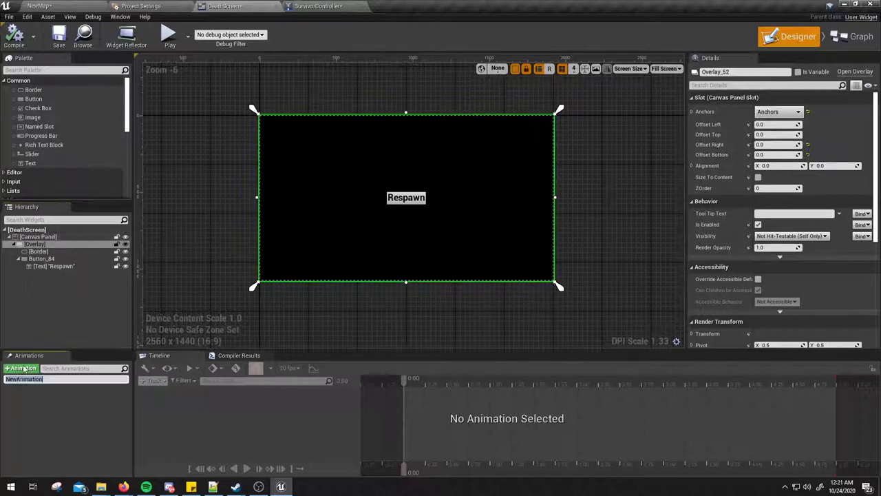
left_click_drag(66, 379, 3, 376)
type("FadeDeathScreen")
key("Return")
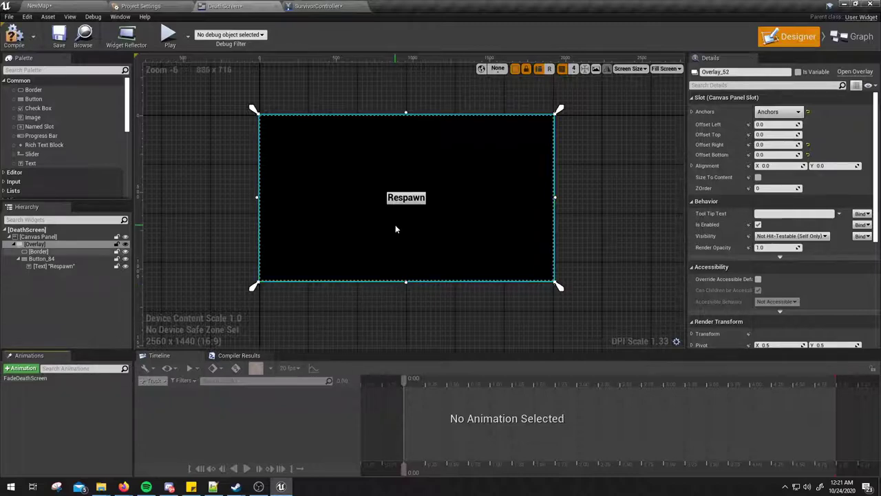
right_click_drag(395, 225, 400, 215)
right_click_drag(580, 217, 597, 208)
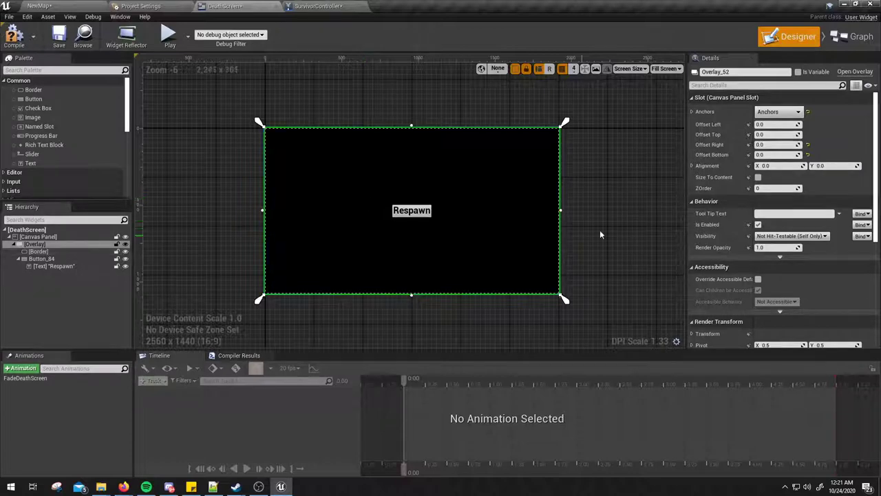
- Set the Overlay's Render Opacity to 0.0 and compile the DeathScreen widget
scroll(782, 255, "down", 1)
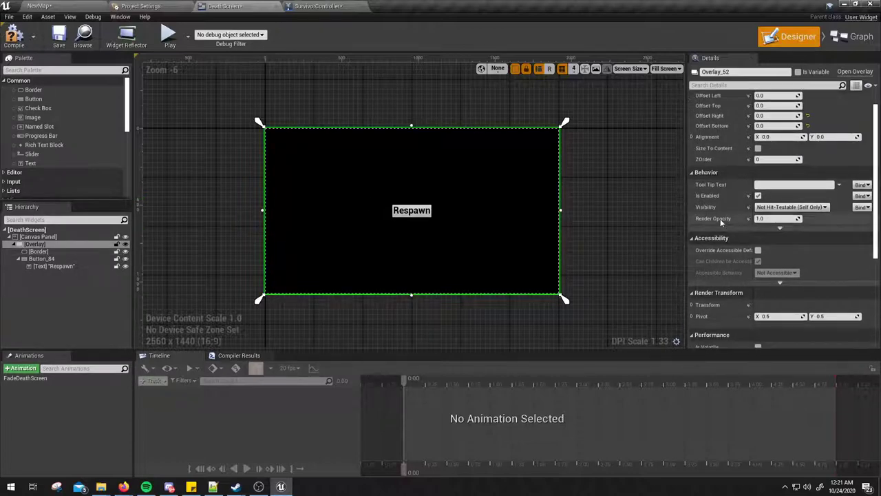
left_click_drag(776, 218, 686, 219)
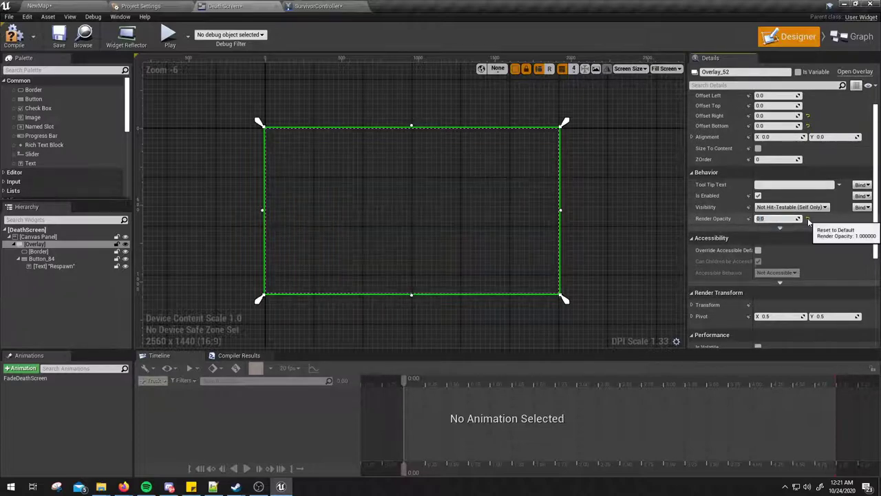
left_click(620, 199)
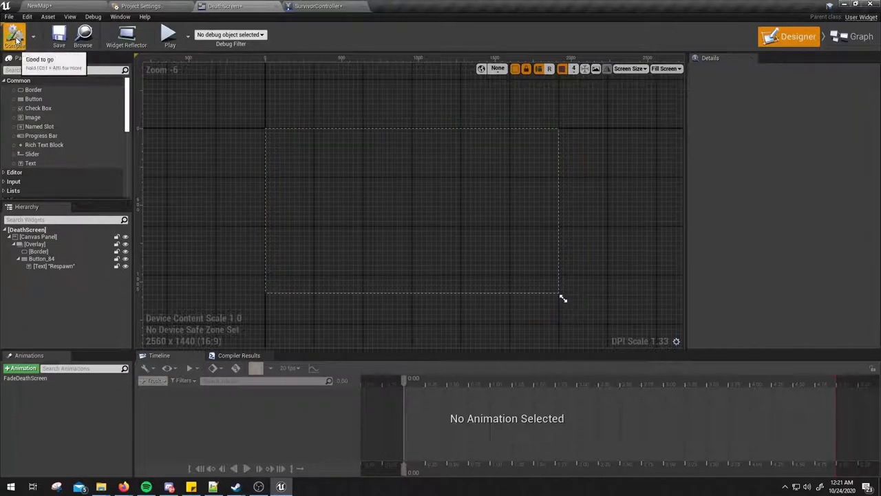
- Open the FadeDeathScreen animation timeline and reselect the now invisible Overlay
left_click(34, 380)
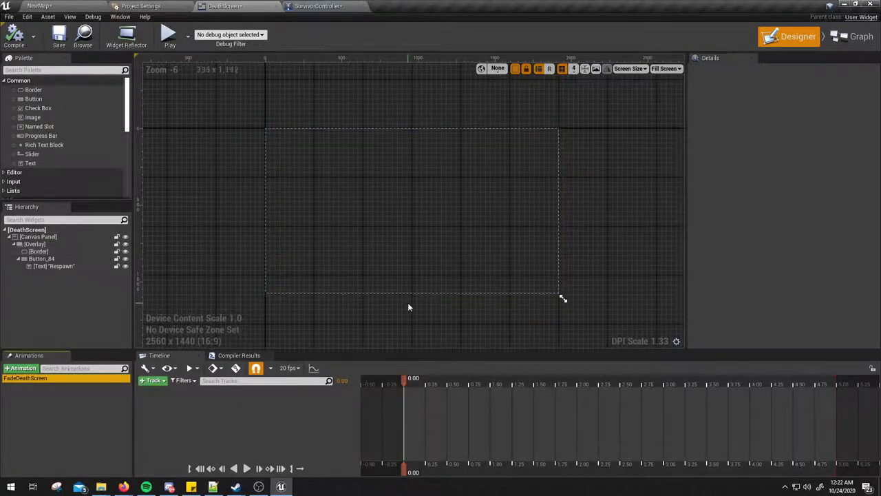
right_click_drag(409, 304, 395, 311)
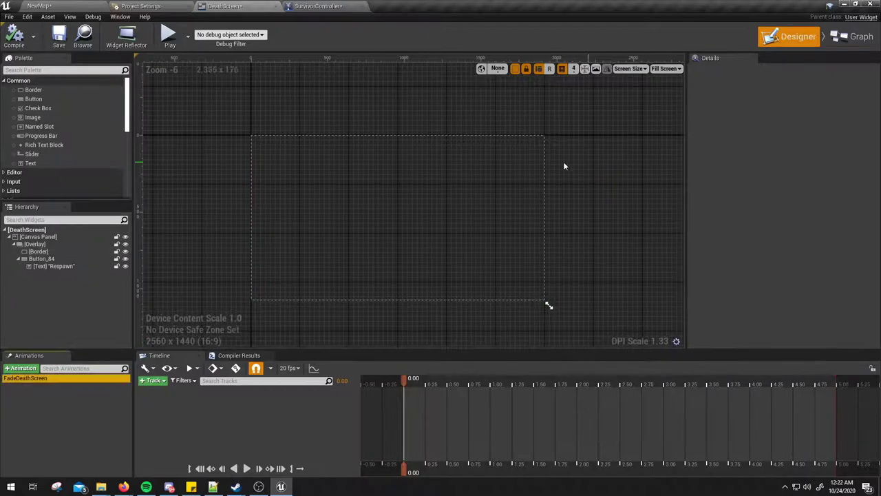
left_click(34, 244)
right_click_drag(416, 331, 420, 323)
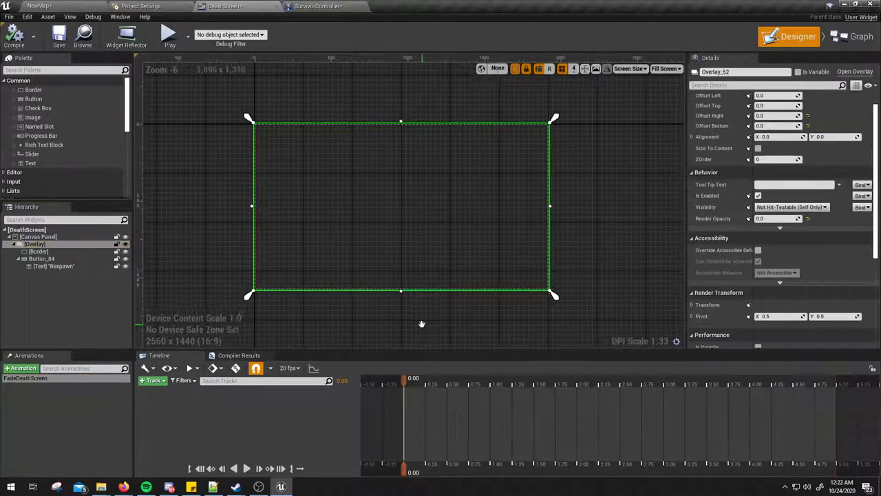
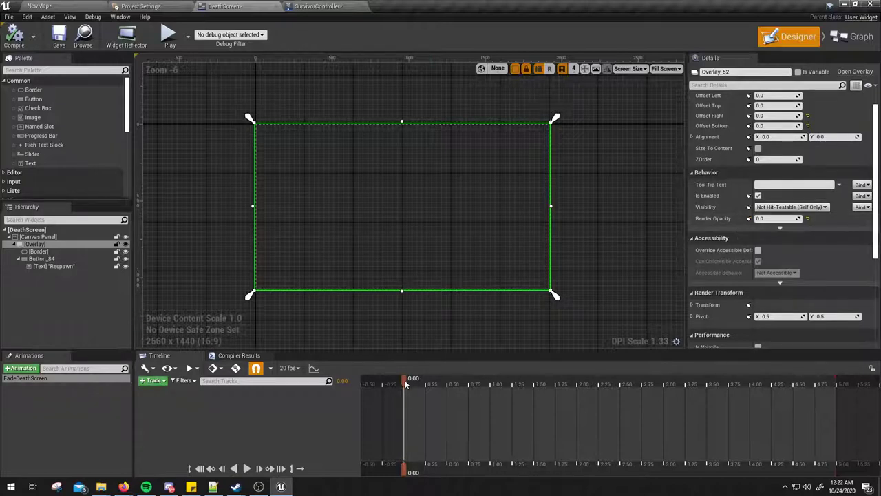
- Key the overlay's Render Opacity at 0.0 at time 0.00 and preview the animation
left_click(808, 218)
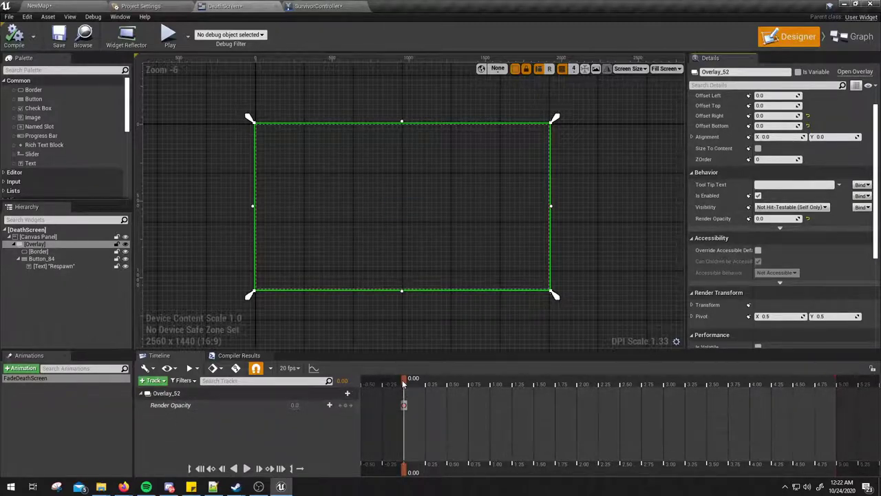
left_click(249, 470)
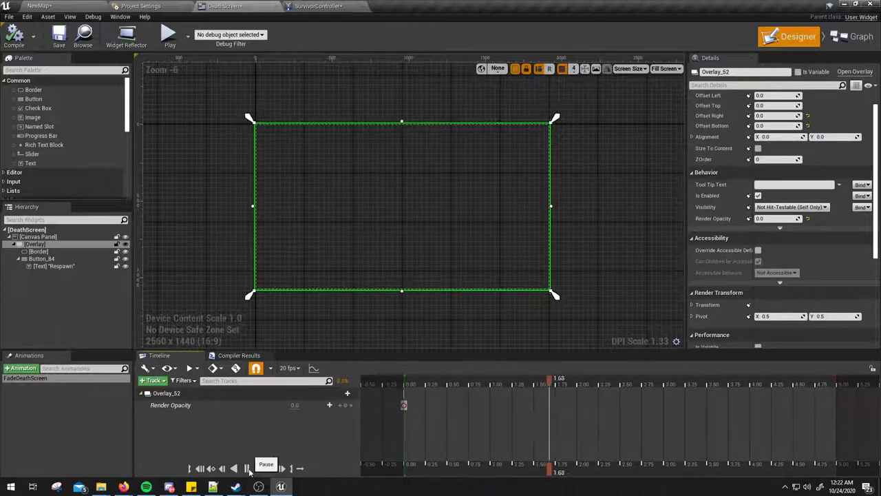
left_click(249, 469)
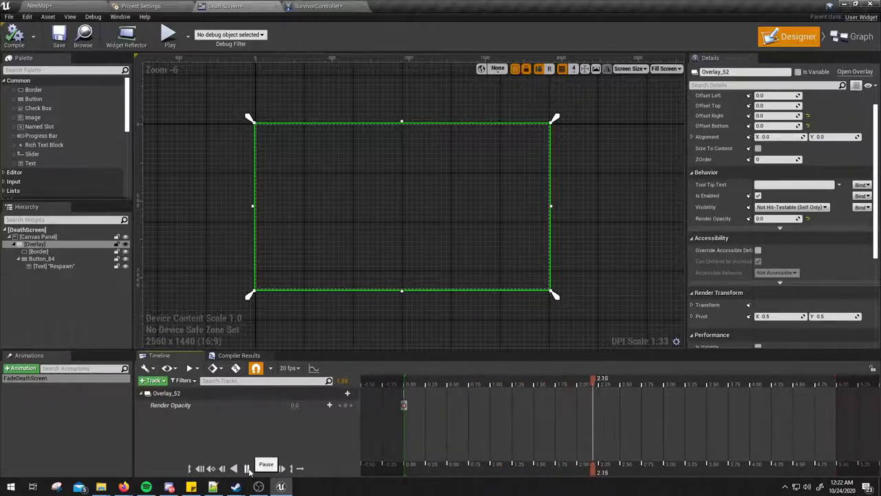
- Move the timeline scrubber to 1.50 and select the Render Opacity value for editing
left_click(531, 384)
left_click_drag(530, 383, 535, 382)
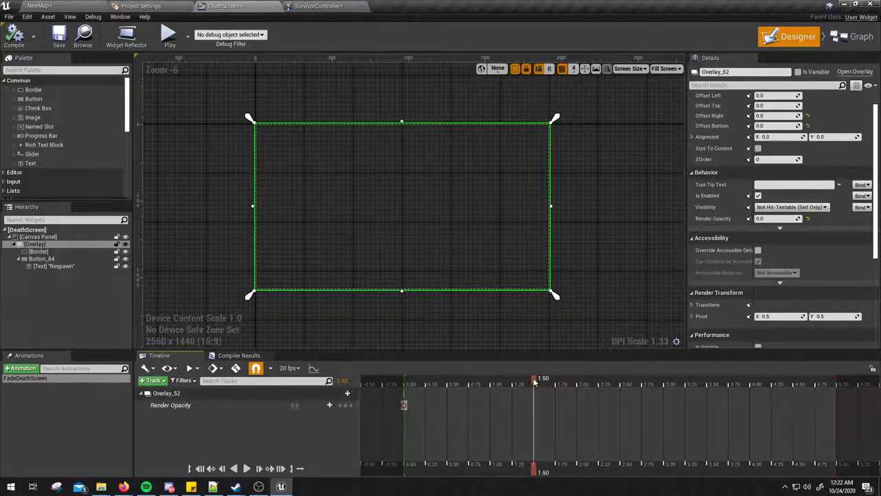
left_click(771, 219)
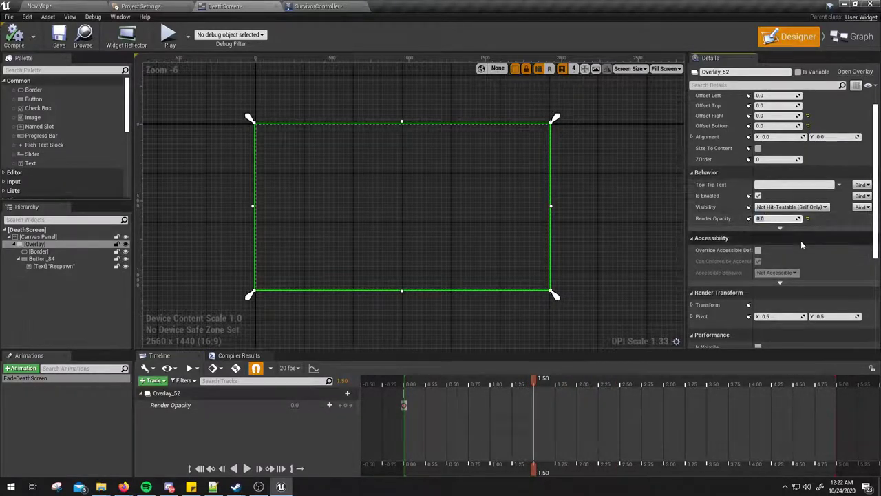
- Set Render Opacity to 1.0, key it at 1.50, and scrub back to check the fade
type("1")
key("Return")
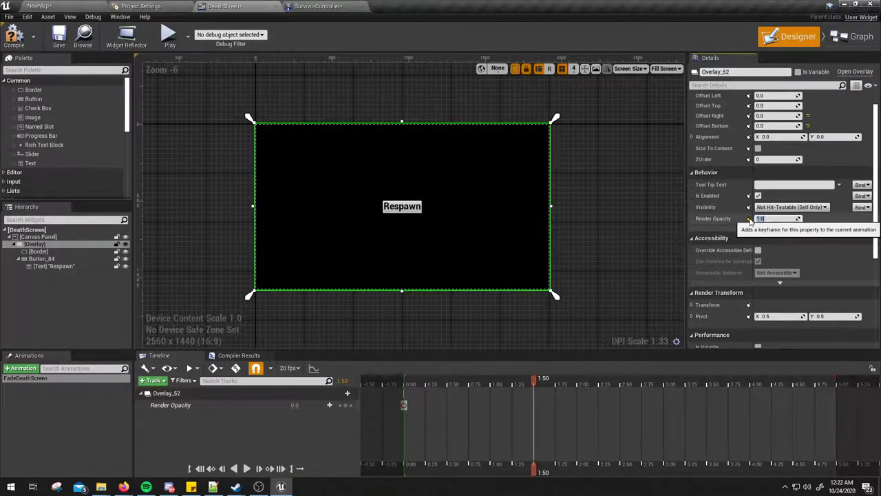
left_click(750, 218)
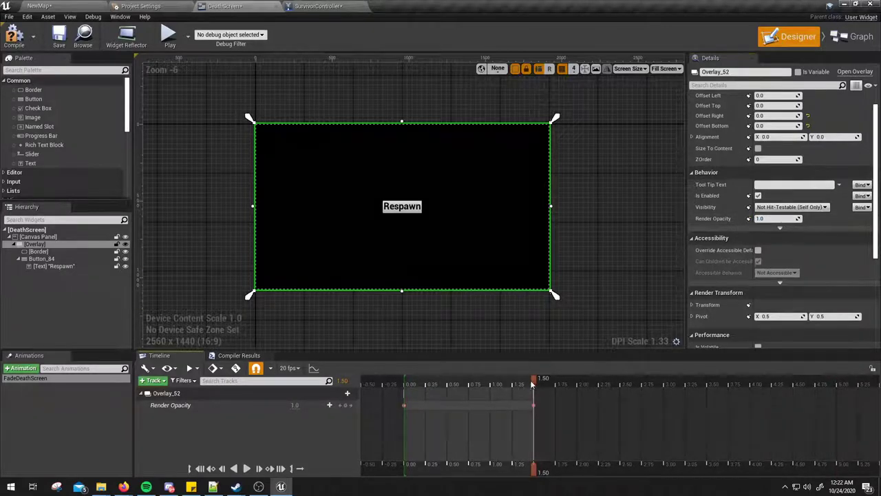
mouse_move(535, 379)
left_mouse_down()
mouse_move(407, 379)
mouse_move(534, 379)
left_mouse_up()
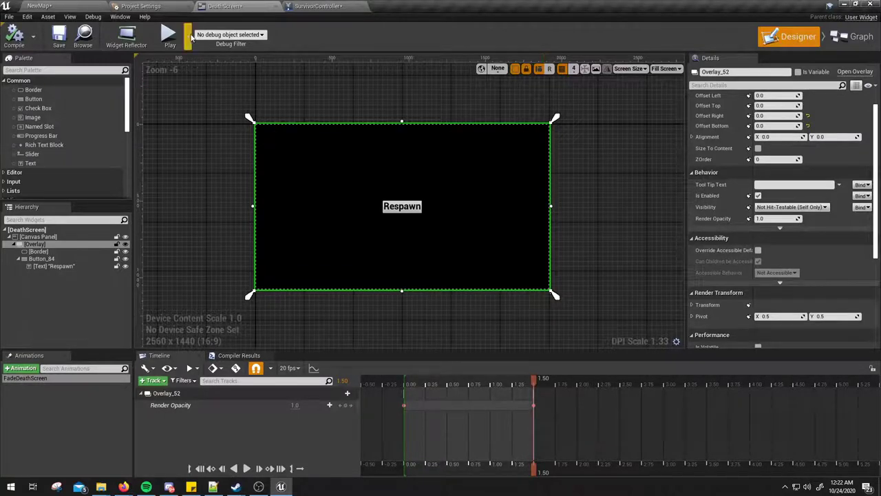
- In the SurvivorController Event Graph, bring Create Death Screen Widget's Return Value into view
left_click(310, 8)
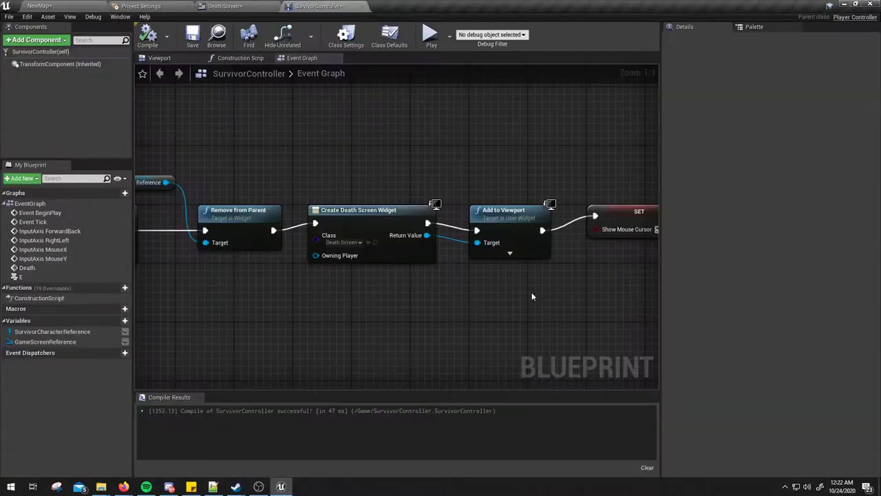
right_click_drag(531, 296, 306, 276)
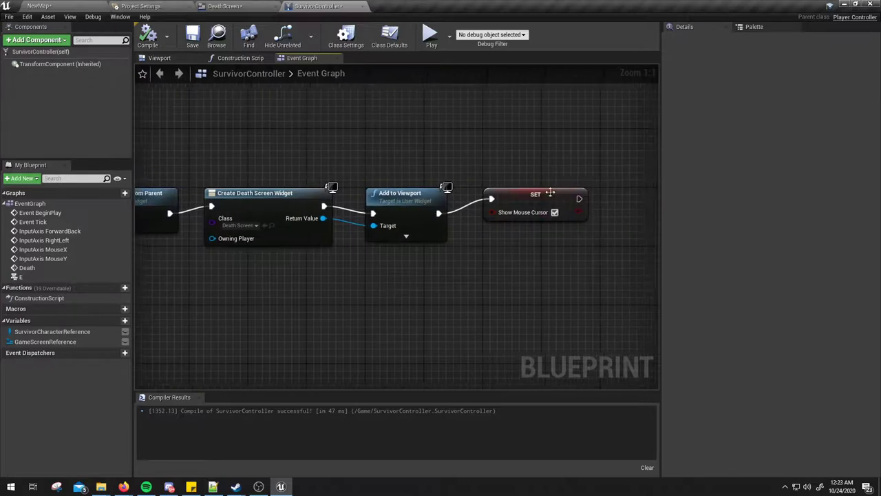
right_click_drag(433, 182, 402, 202)
mouse_move(415, 186)
left_mouse_down()
mouse_move(407, 212)
mouse_move(414, 205)
left_mouse_up()
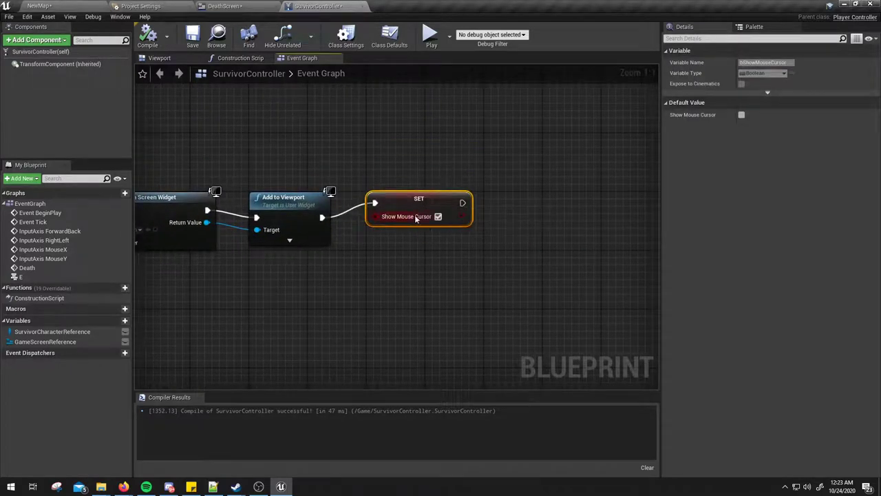
mouse_move(500, 231)
right_mouse_down()
mouse_move(350, 243)
mouse_move(352, 230)
right_mouse_up()
right_click_drag(226, 203, 252, 204)
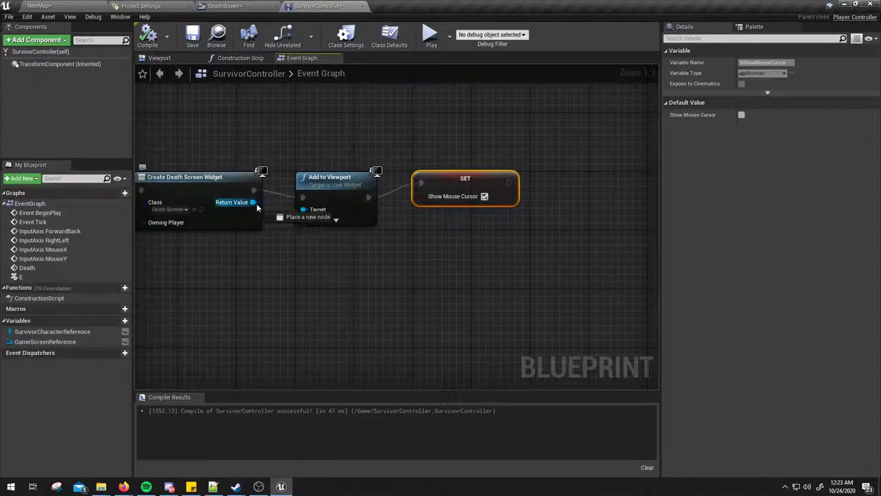
- Wire a Play Animation node from Return Value via 'play anim', finding no animation to assign
left_click_drag(252, 201, 292, 256)
scroll(292, 261, "down", 5)
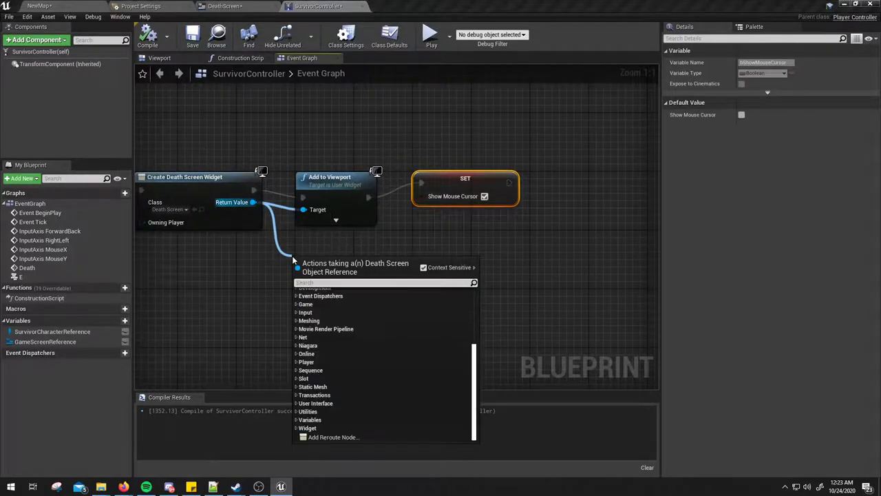
type("play anim")
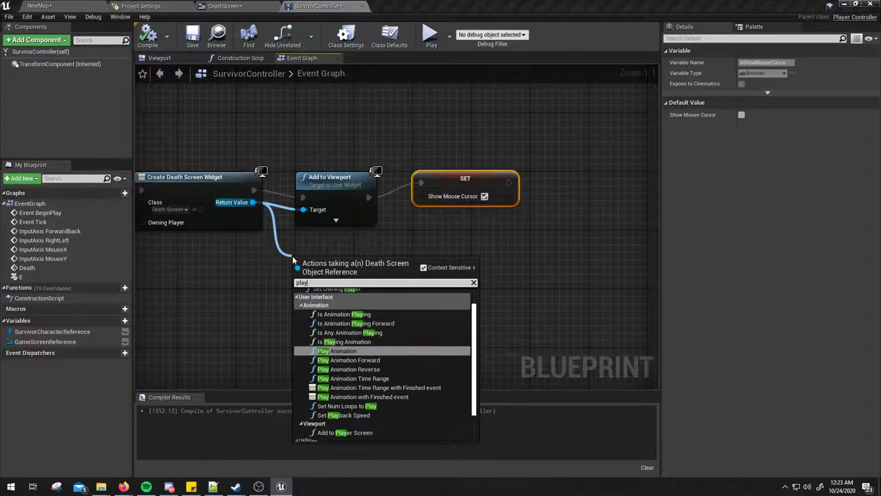
key("Return")
right_click_drag(496, 336, 518, 285)
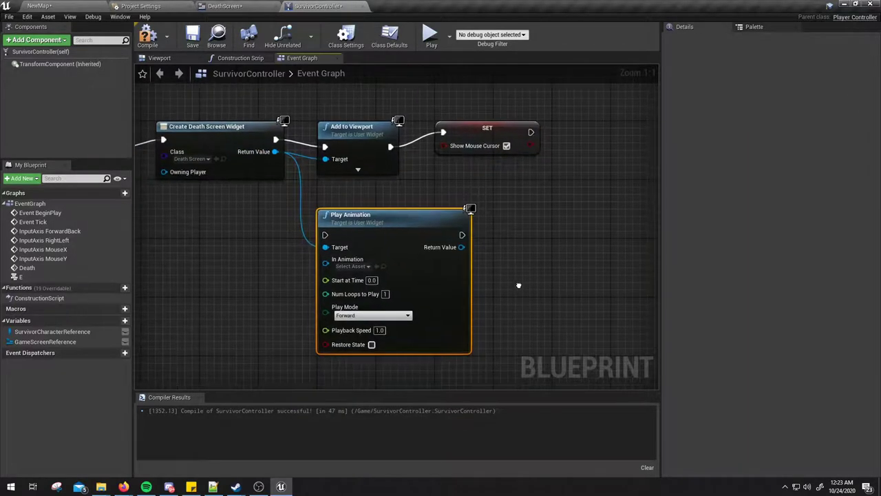
left_click(363, 268)
left_click(356, 267)
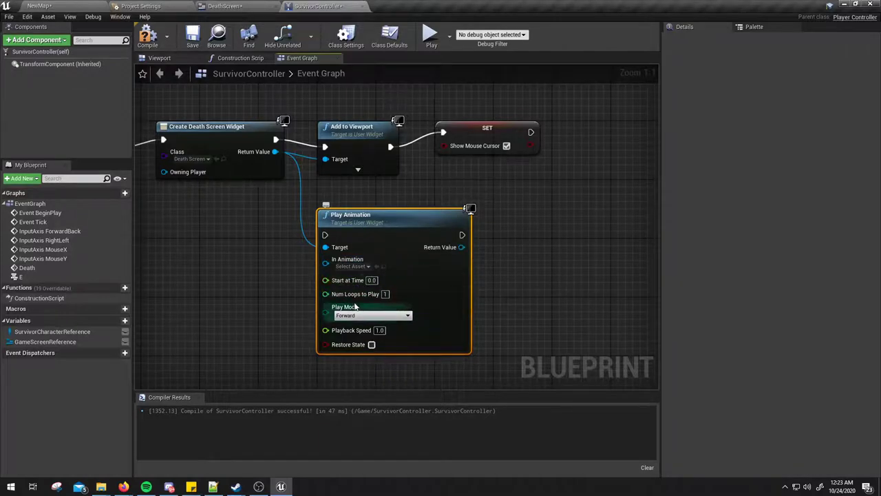
- Delete the unassigned Play Animation node and pull a new wire from Return Value, searching 'play'
key("Delete")
left_click_drag(275, 152, 401, 279)
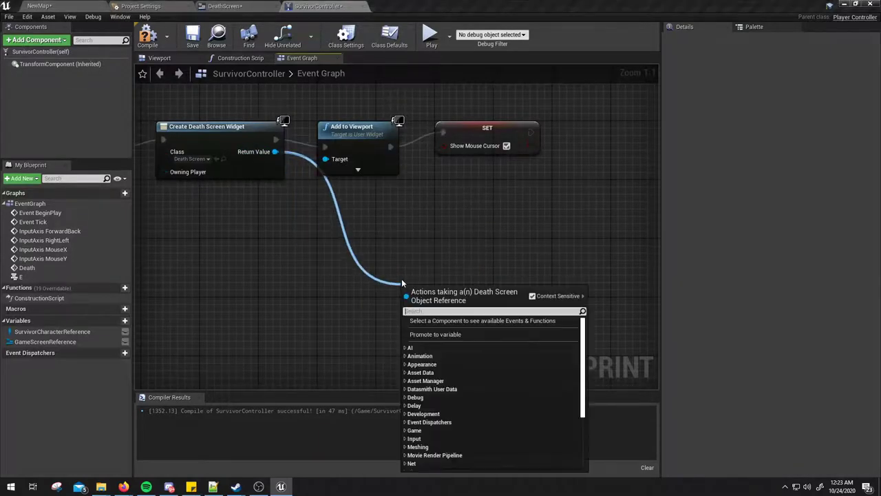
type("play")
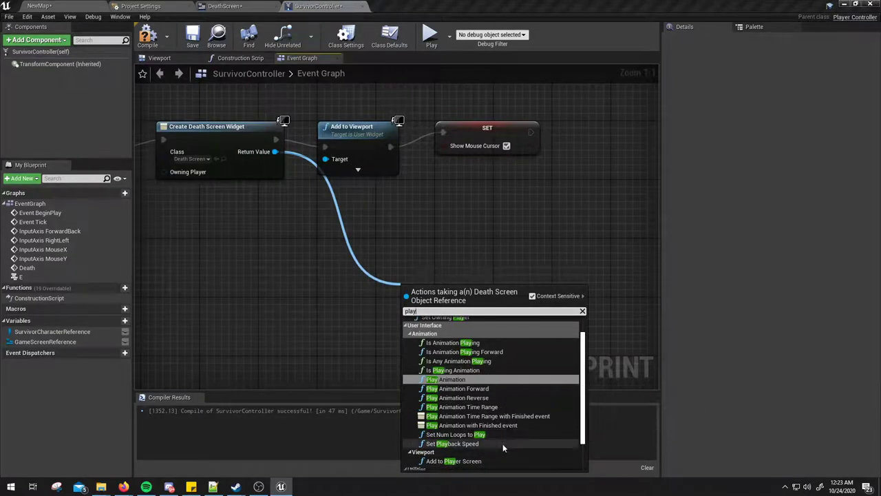
scroll(494, 447, "down", 1)
scroll(503, 435, "down", 1)
scroll(503, 435, "up", 3)
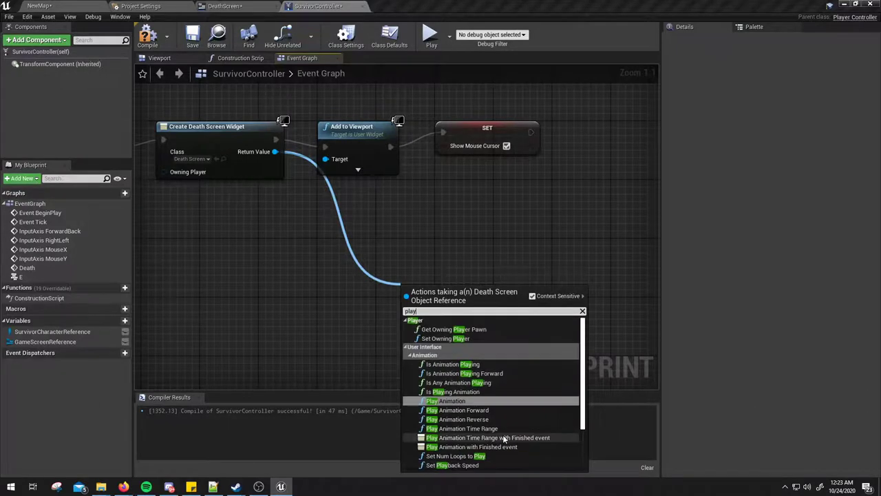
- Search 'death' and add a Get FadeDeathScreen getter from the widget reference
key("ctrl+a")
type("det")
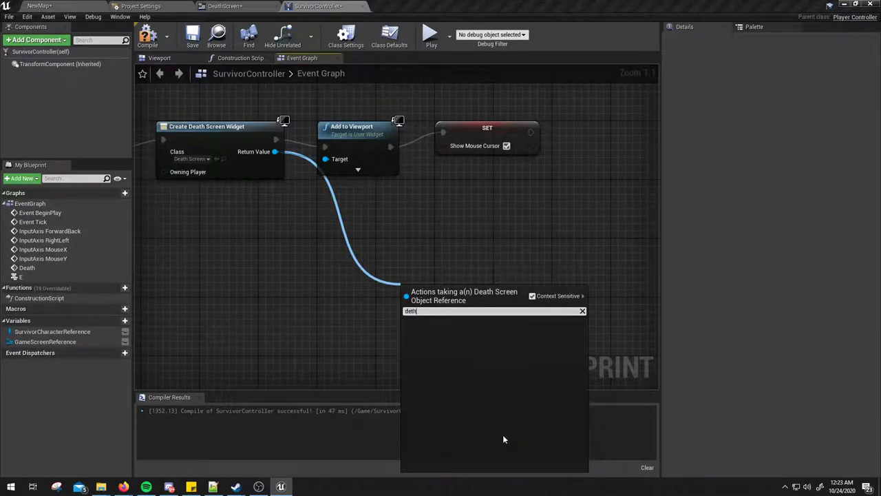
key("BackSpace")
key("BackSpace")
type("ath")
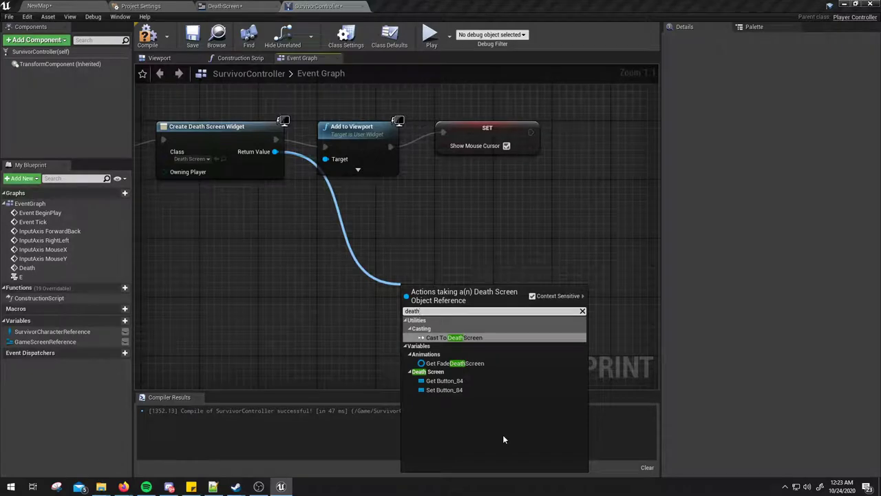
left_click(461, 363)
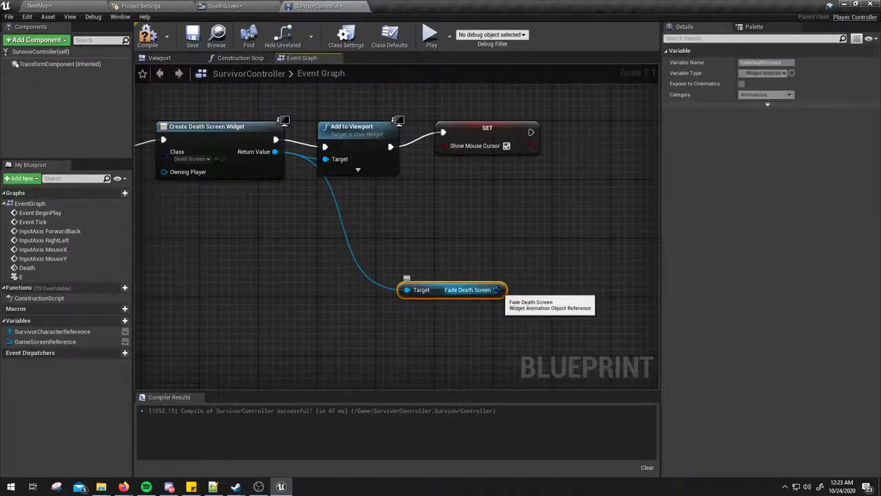
- Wire Fade Death Screen's output into a new Play Animation node and move it higher
left_click_drag(497, 290, 515, 282)
type("play")
key("Return")
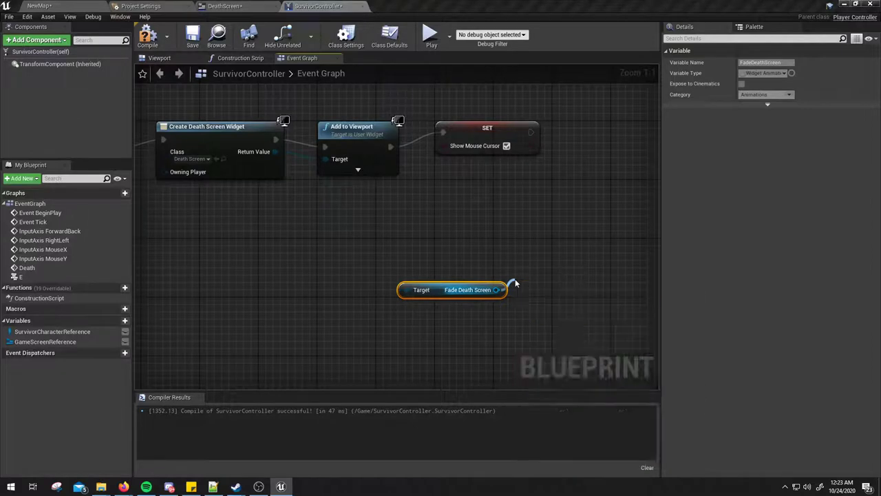
left_click_drag(531, 288, 530, 200)
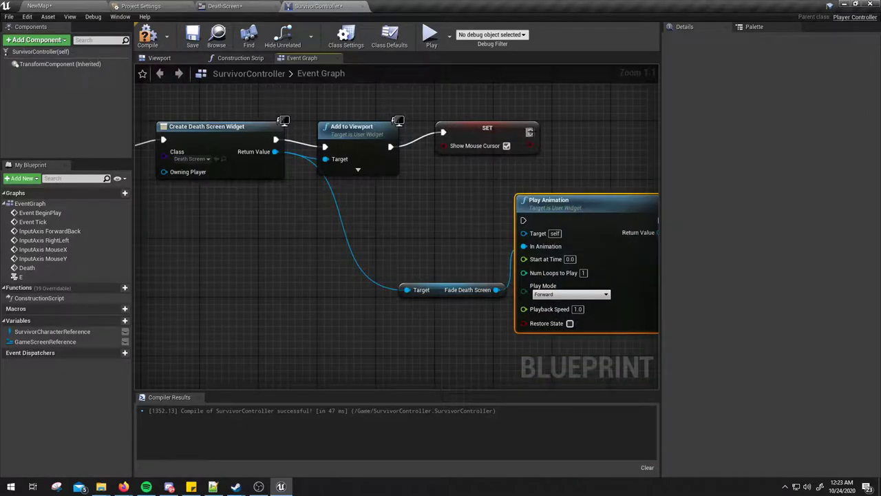
- Connect the SET node's execution into Play Animation, keeping playback mode at Forward
left_click_drag(531, 133, 524, 205)
right_click_drag(523, 205, 410, 205)
left_click_drag(462, 213, 513, 140)
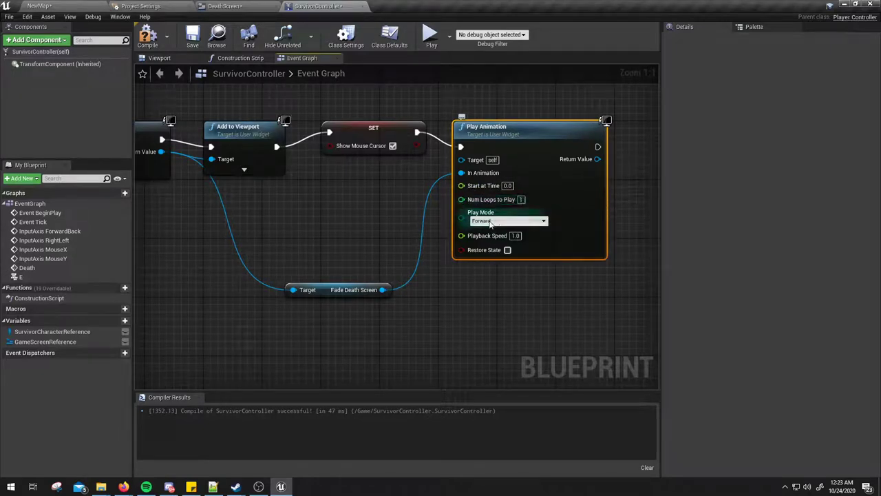
left_click(515, 221)
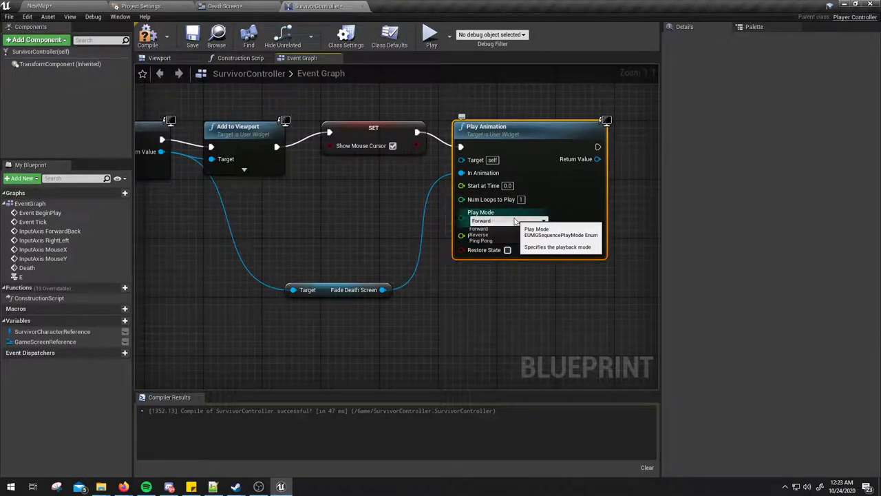
left_click(516, 221)
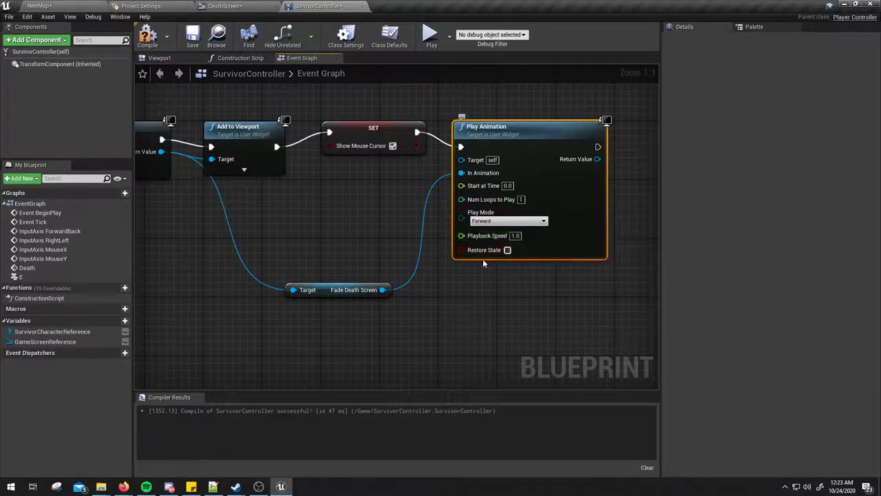
- Compile, then connect the death screen widget's Return Value to Play Animation's Target and recompile
left_click(147, 34)
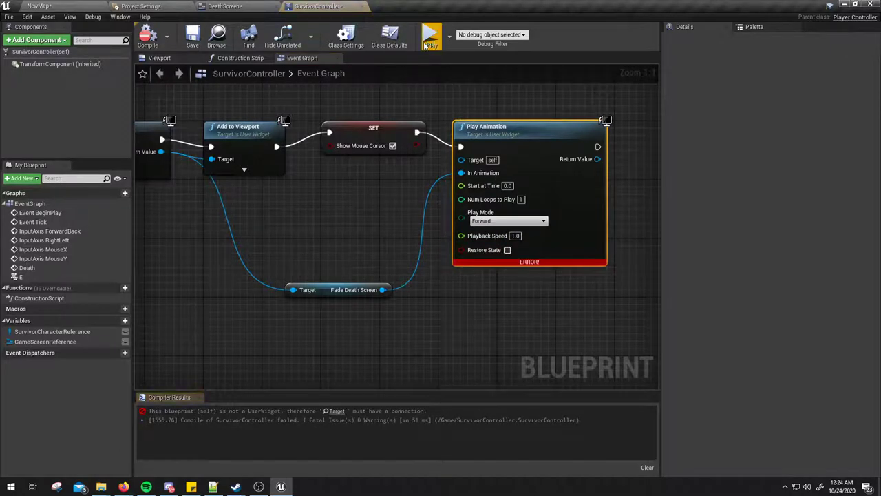
right_click_drag(422, 198, 394, 215)
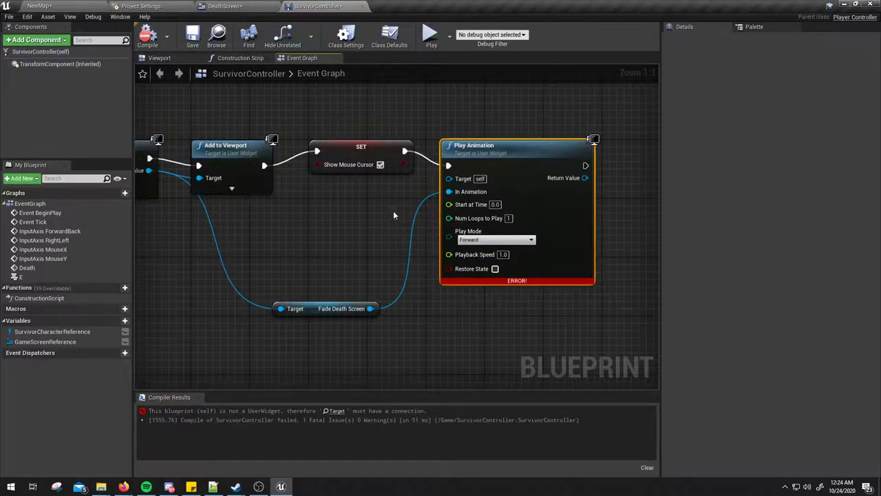
left_click(444, 193, "alt")
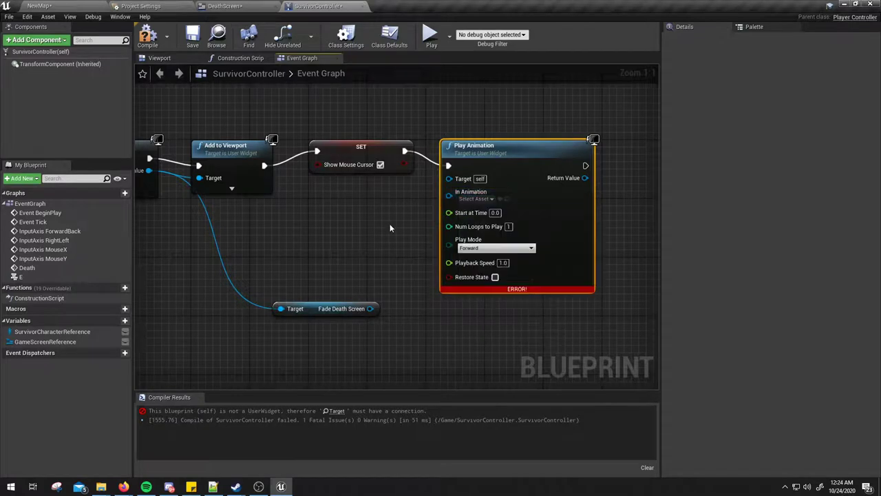
left_click_drag(149, 170, 456, 178)
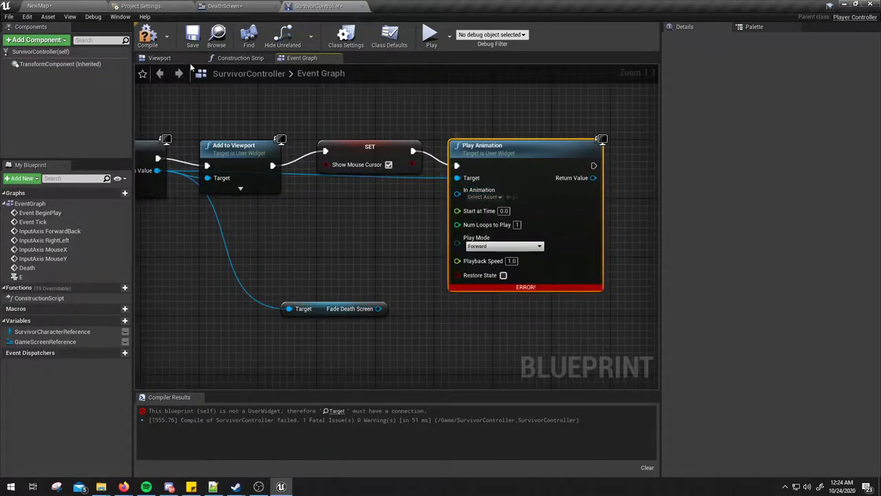
left_click(147, 38)
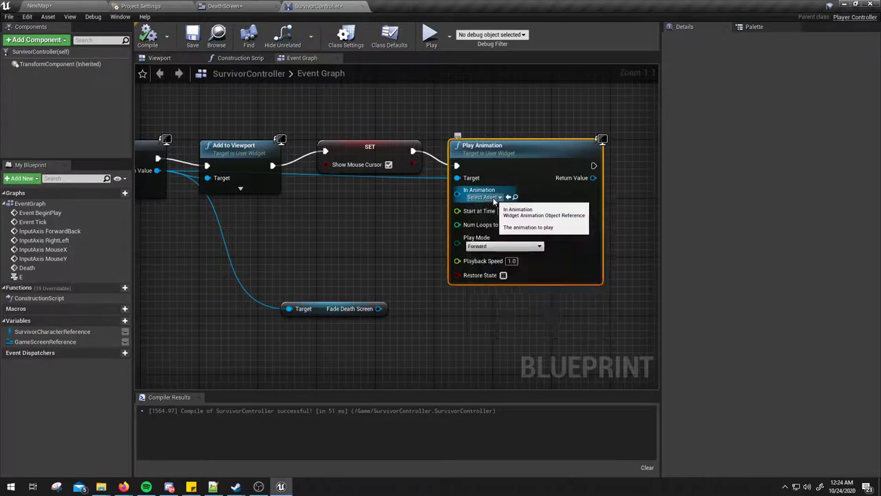
- Reconnect Fade Death Screen to In Animation, recompile, and start a test play
mouse_move(378, 308)
left_mouse_down()
mouse_move(452, 215)
mouse_move(458, 193)
left_mouse_up()
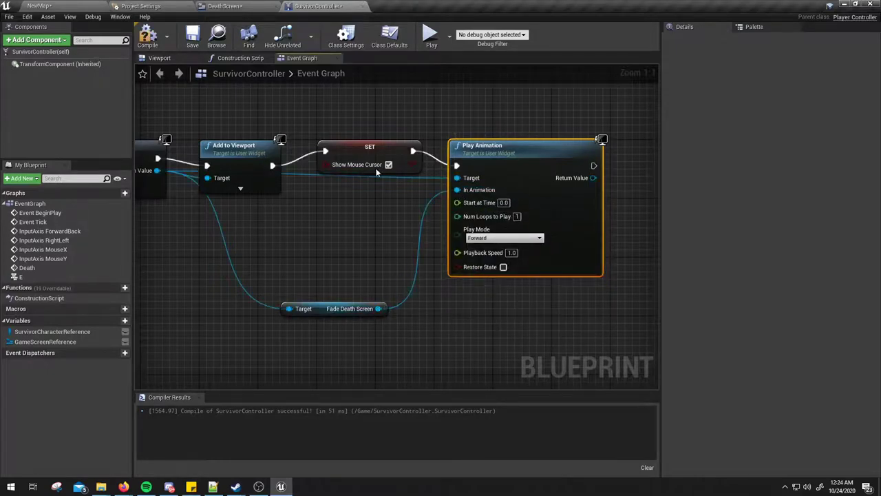
left_click(151, 40)
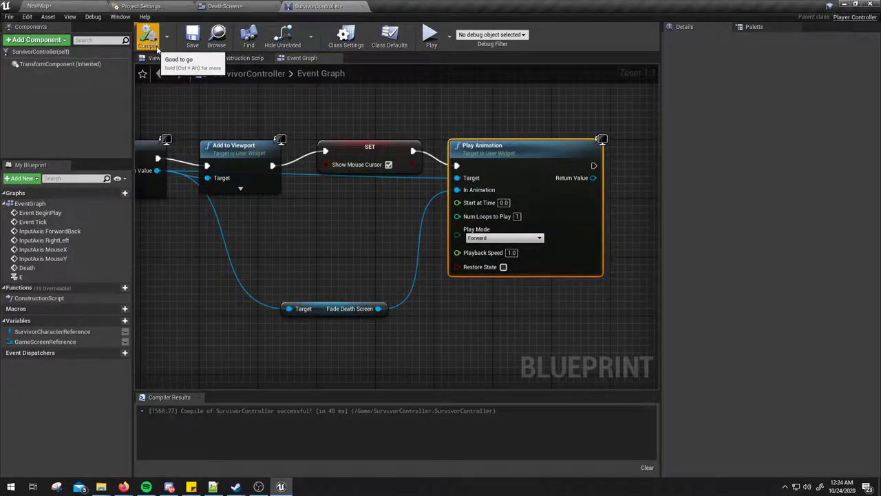
right_click_drag(330, 135, 391, 142)
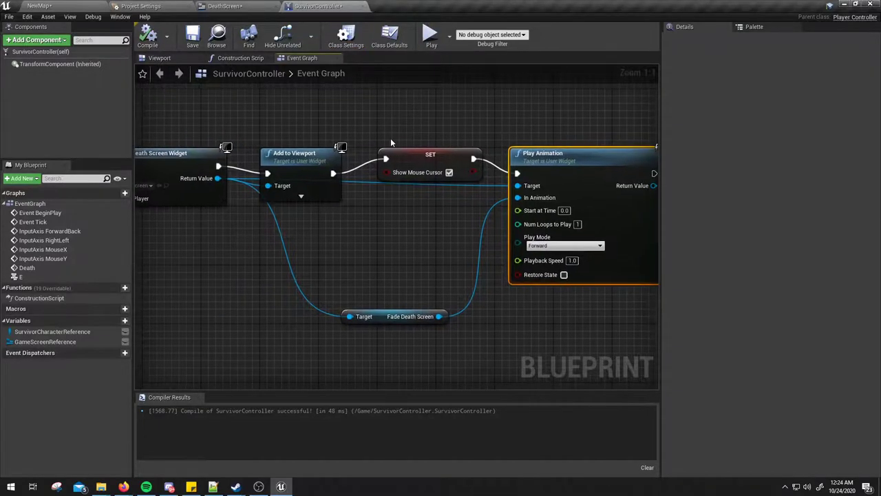
left_click(303, 154)
left_click(431, 36)
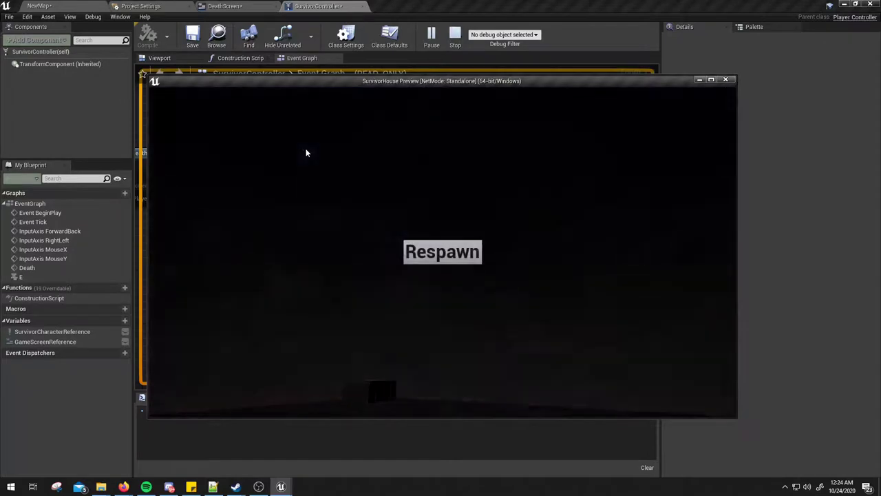
left_click(442, 260)
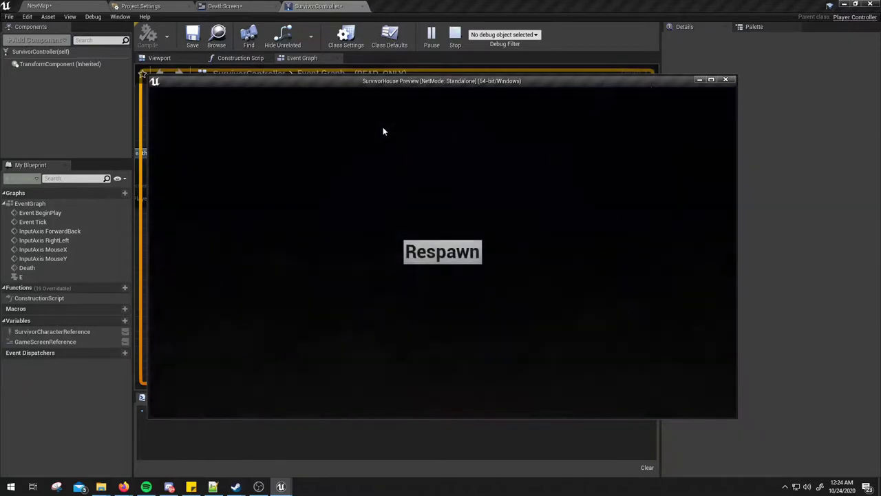
left_click(453, 258)
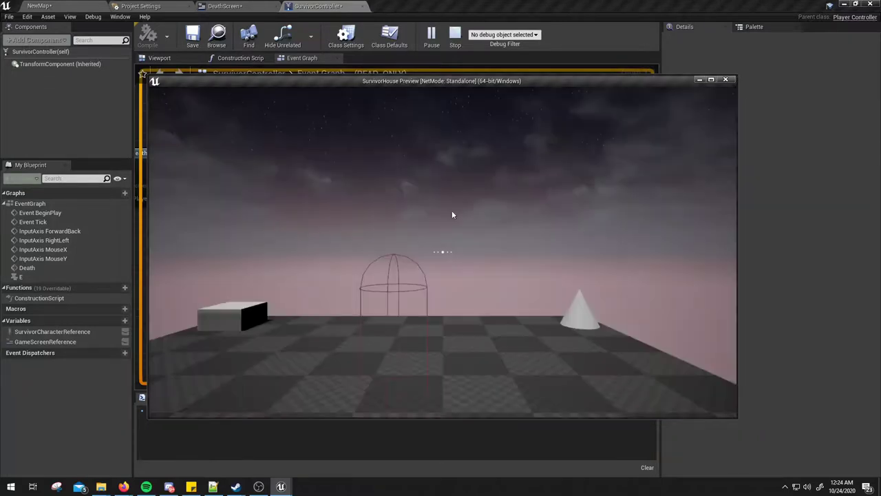
key("Escape")
left_click(524, 165)
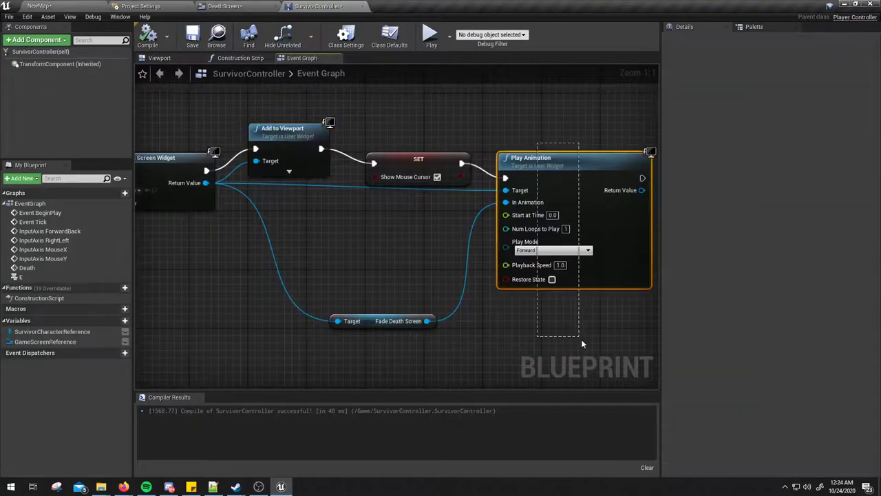
mouse_move(582, 339)
right_mouse_down()
mouse_move(520, 319)
mouse_move(574, 319)
right_mouse_up()
left_click(520, 319)
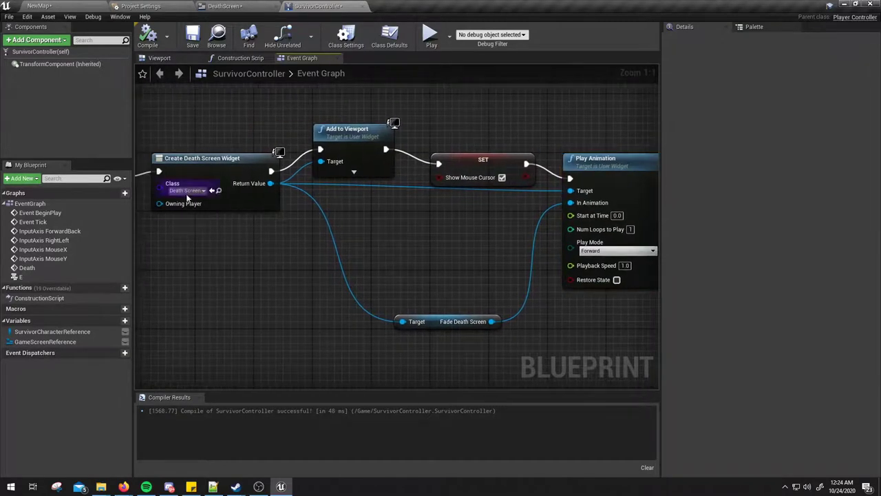
left_click(208, 173)
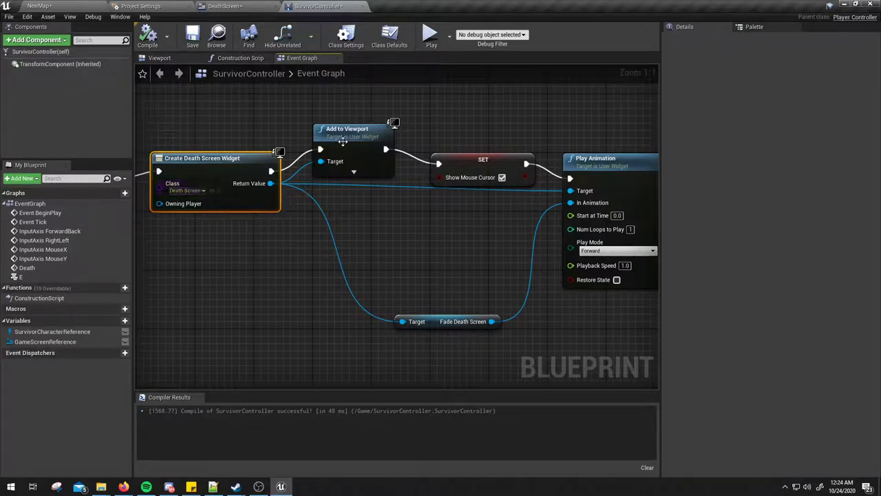
left_click(356, 135)
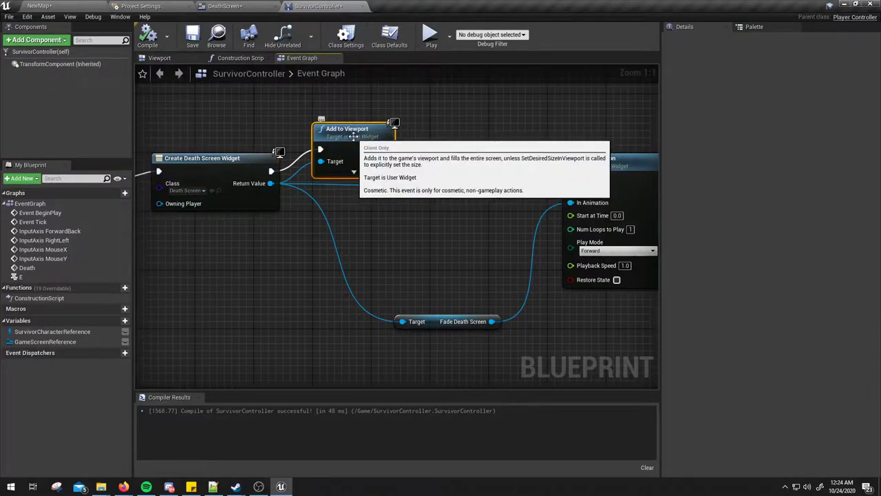
right_click_drag(395, 228, 376, 221)
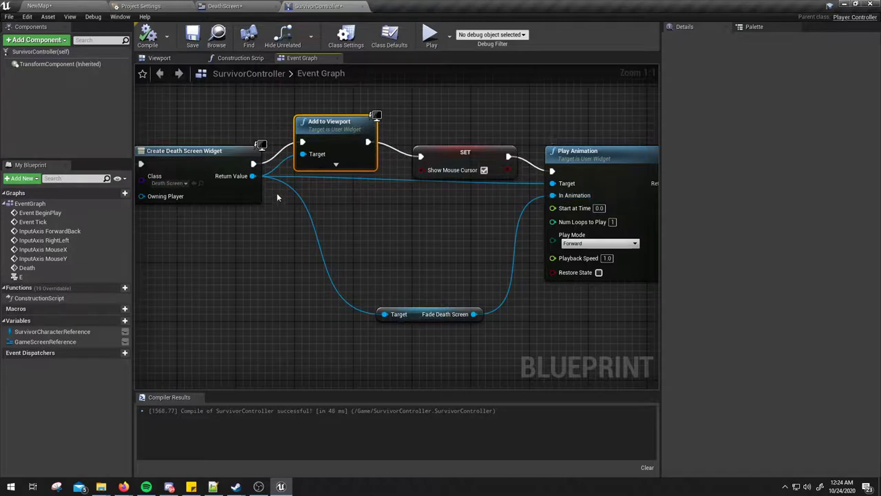
left_click_drag(253, 176, 311, 277)
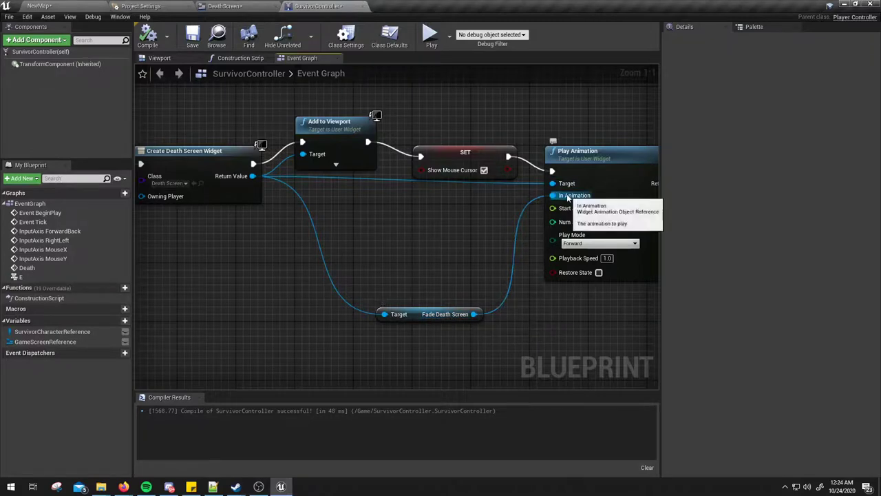
right_click_drag(579, 214, 539, 204)
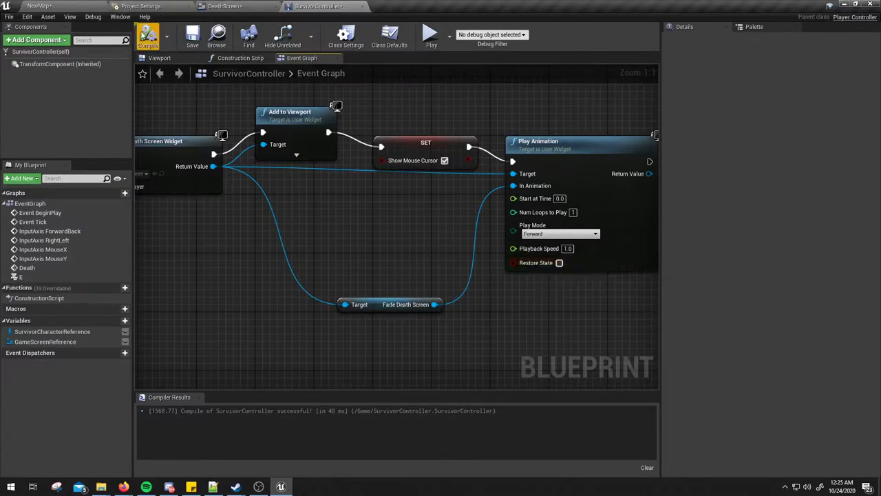
- Recompile with F7, play the level to watch the Respawn screen fade in, then respawn and exit
key("F7")
right_click_drag(425, 234, 344, 278)
key("F7")
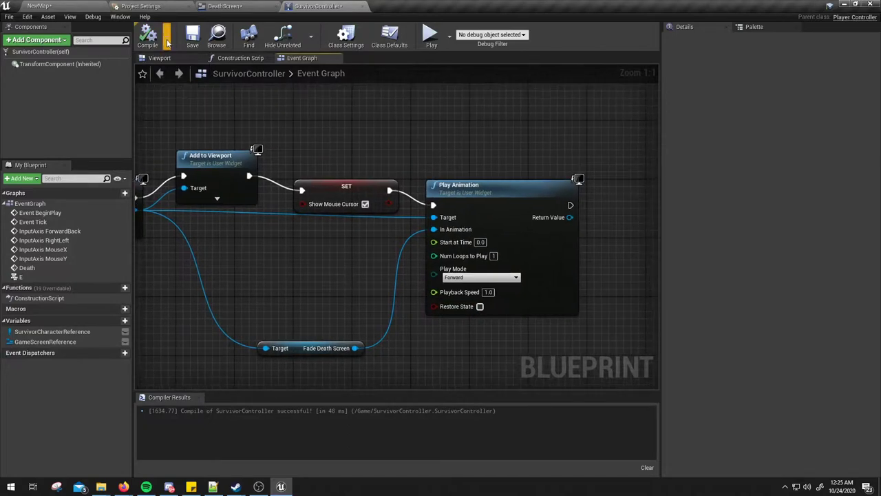
left_click(437, 40)
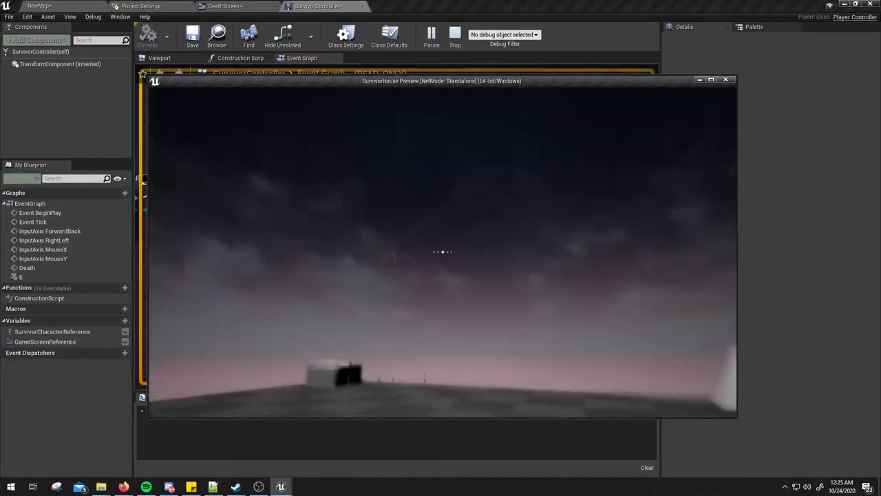
left_click(475, 248)
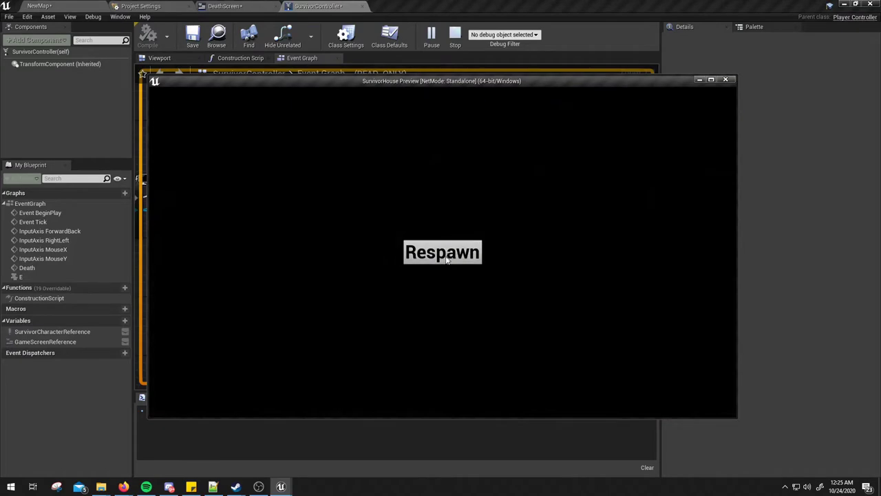
key("Escape")
mouse_move(448, 195)
right_mouse_down()
mouse_move(559, 158)
mouse_move(387, 177)
right_mouse_up()
scroll(559, 159, "down", 5)
scroll(386, 177, "up", 2)
scroll(386, 178, "down", 1)
scroll(377, 188, "down", 1)
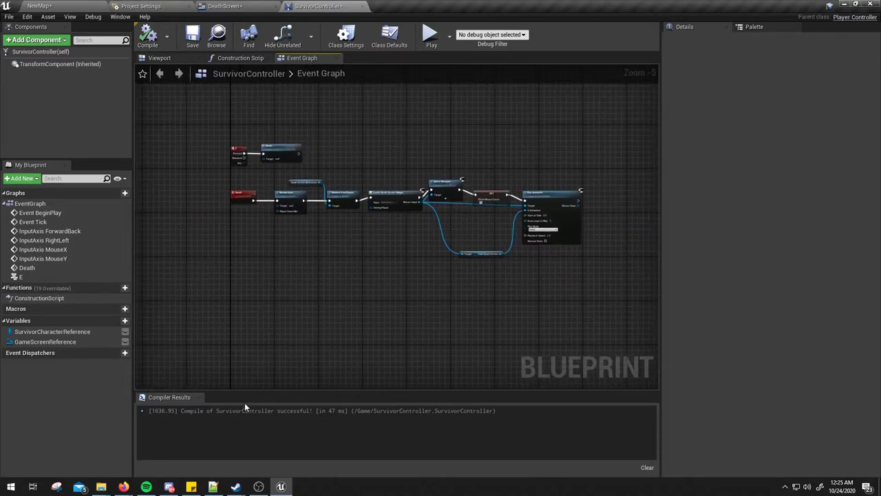
right_click_drag(389, 243, 389, 263)
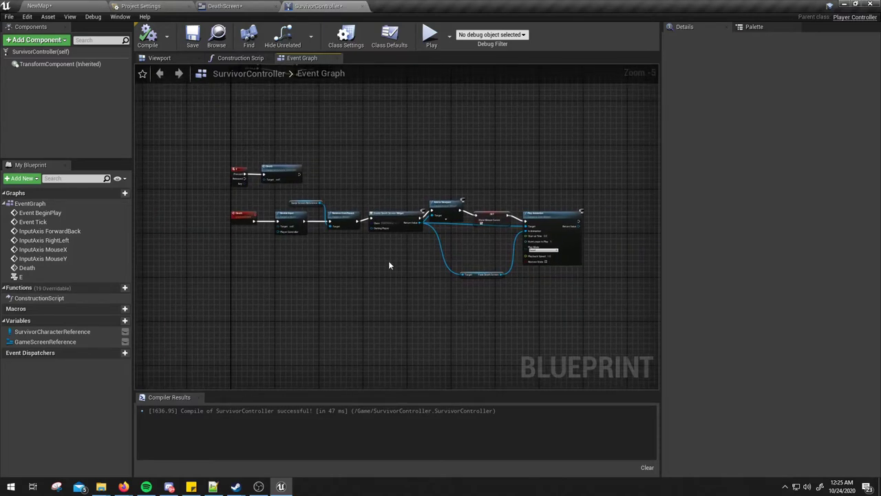